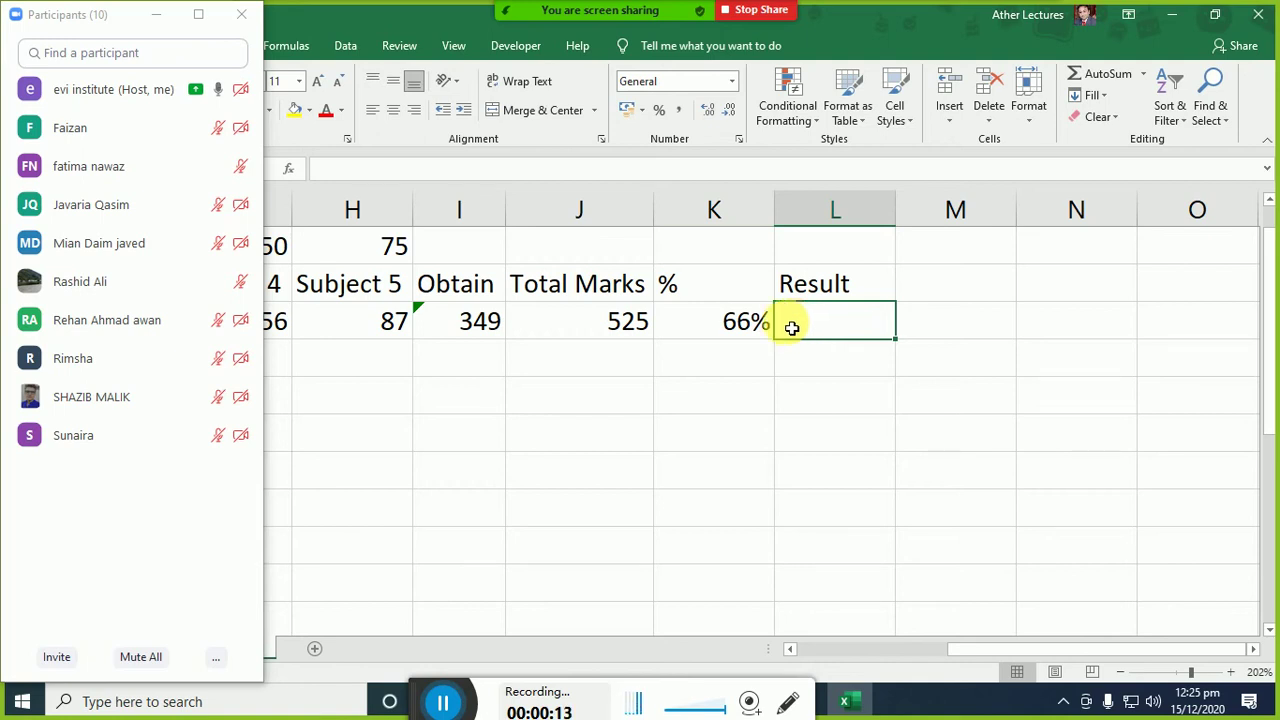
Enter the possible outcomes "Pass" in cell L6 and "Fail" in cell L7, below the Result column.
click(761, 322)
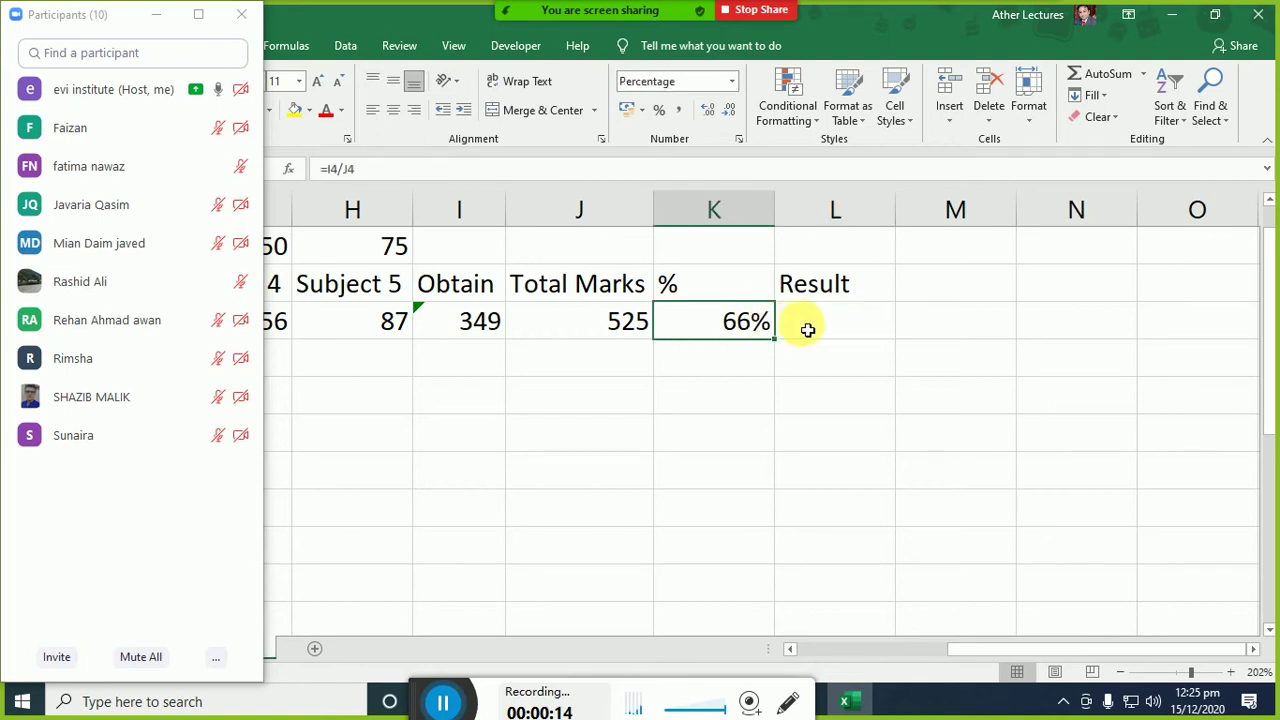
click(809, 328)
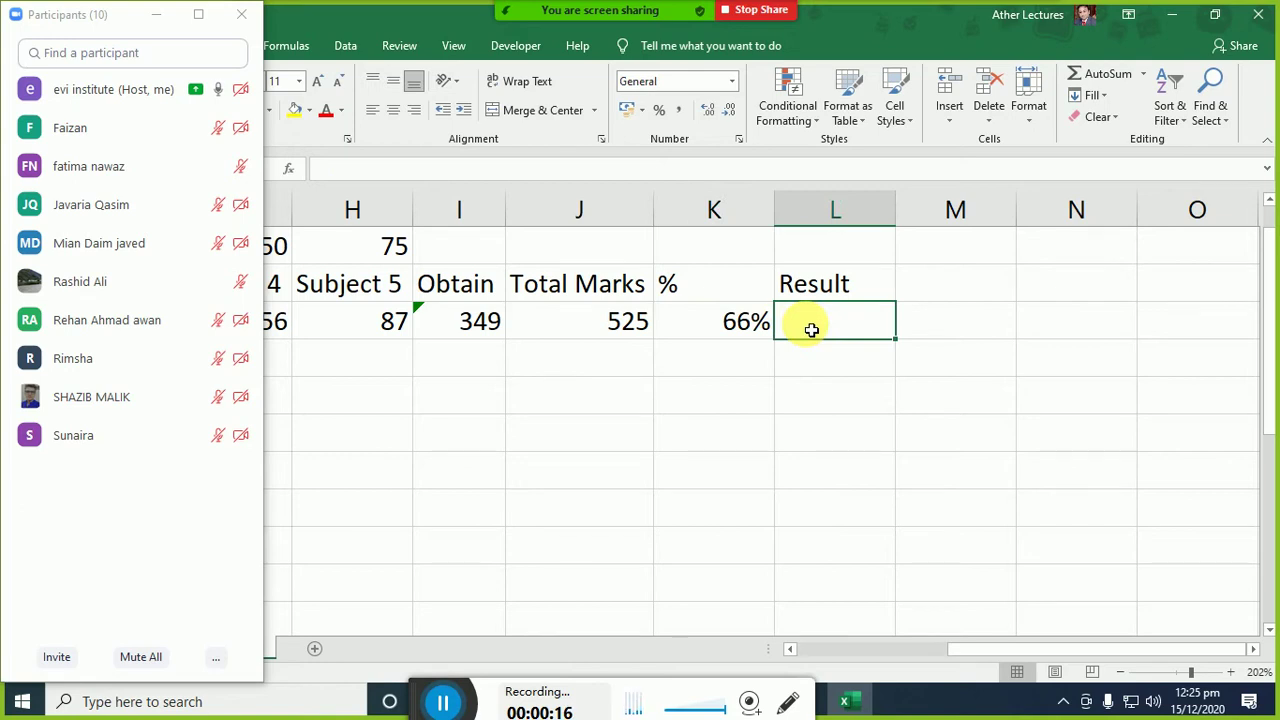
key(Down)
key(Down)
text(P)
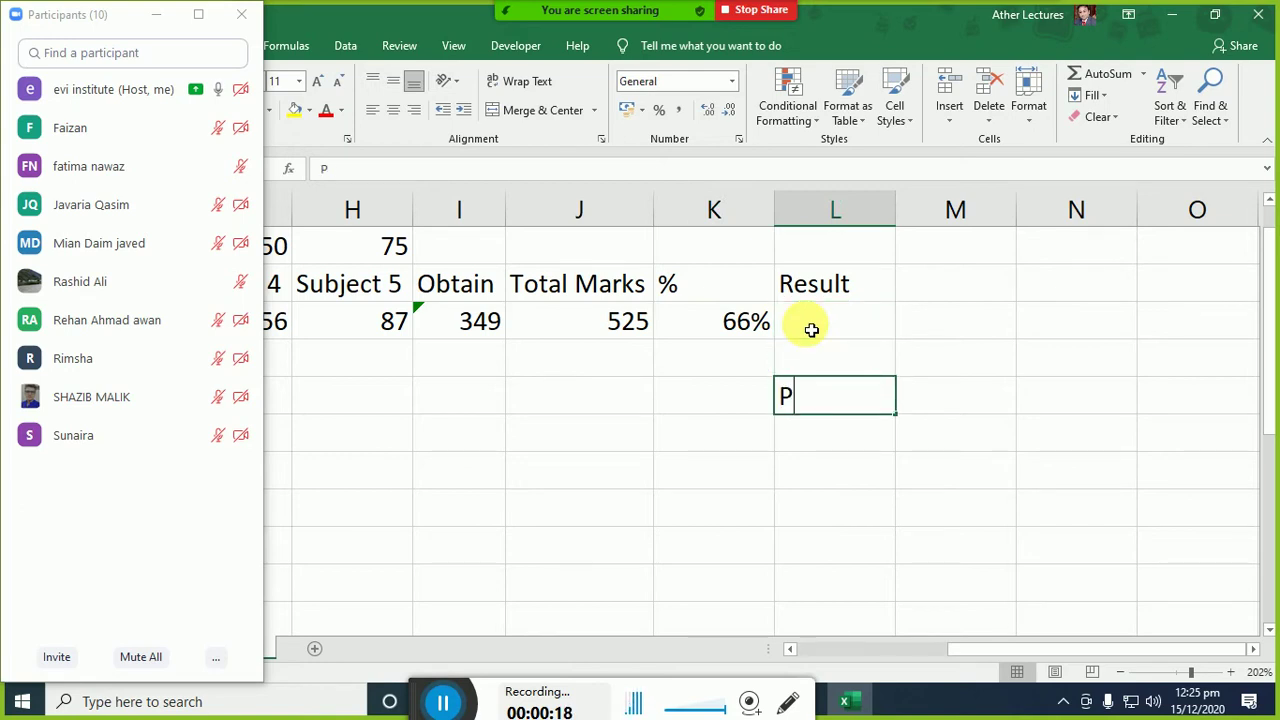
text(ass)
key(Return)
text(Fal)
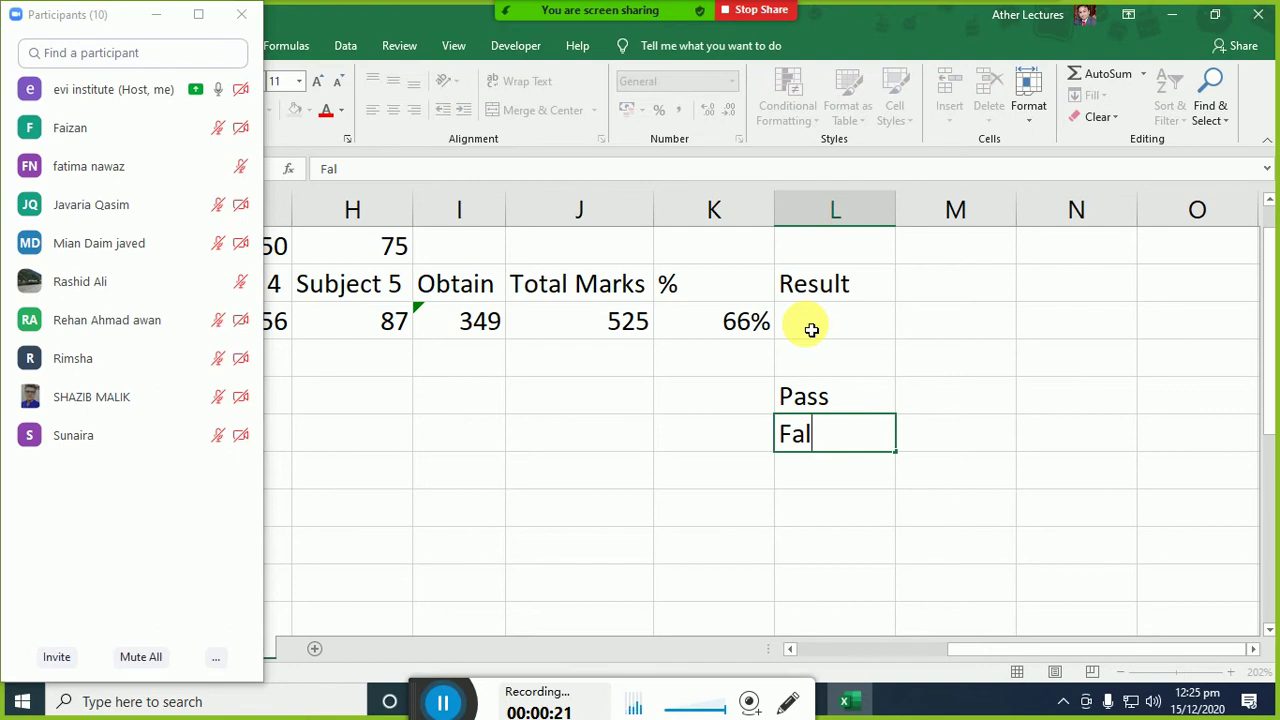
key(BackSpace)
text(il)
key(Return)
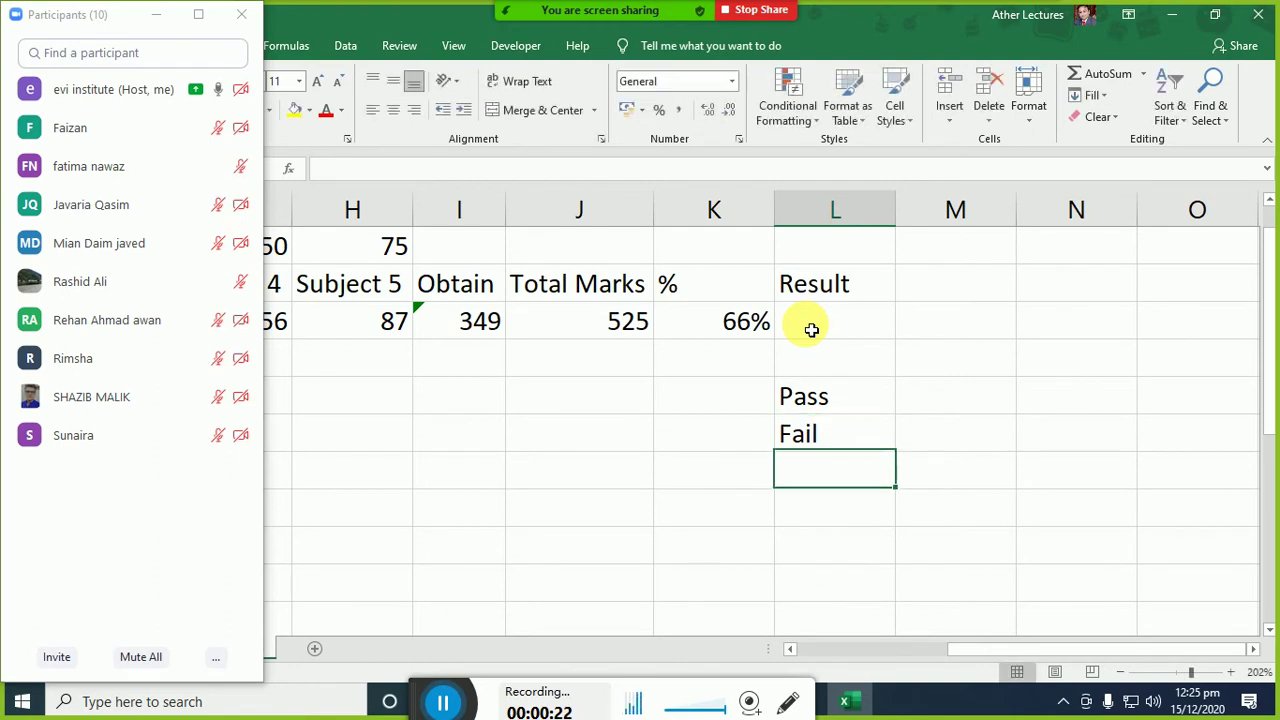
key(Up)
key(Up)
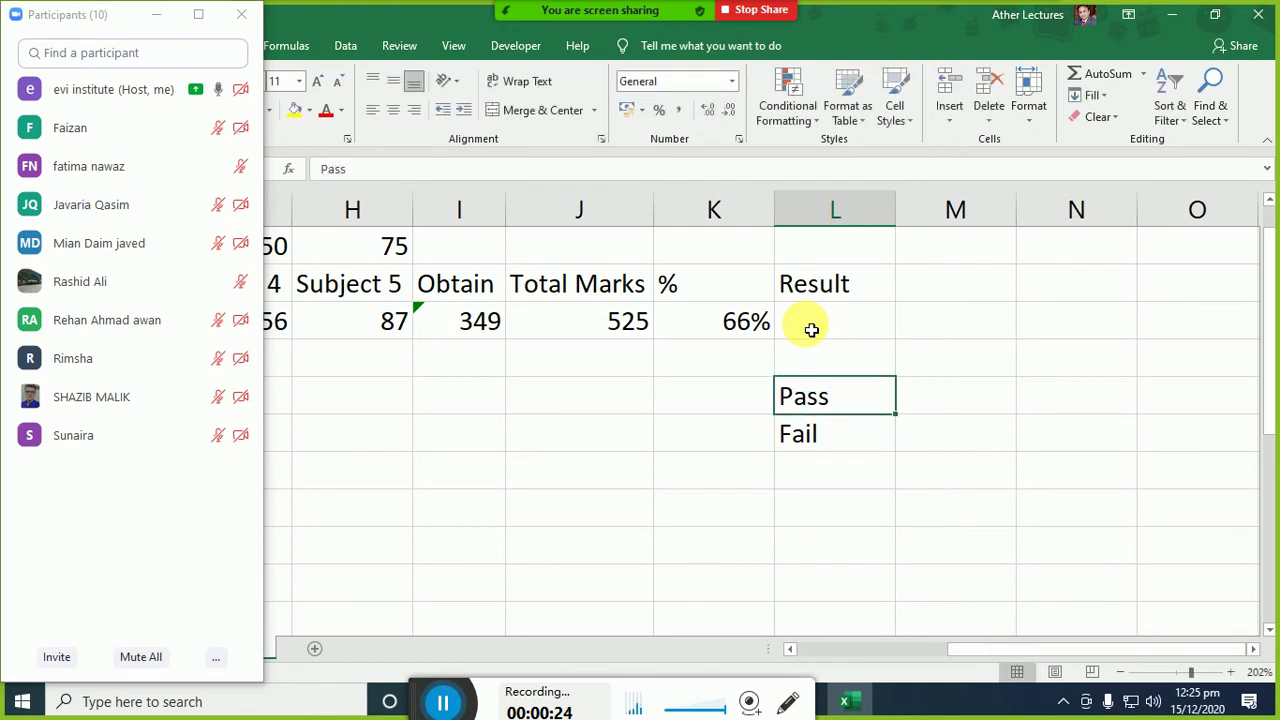
key(shift+Down)
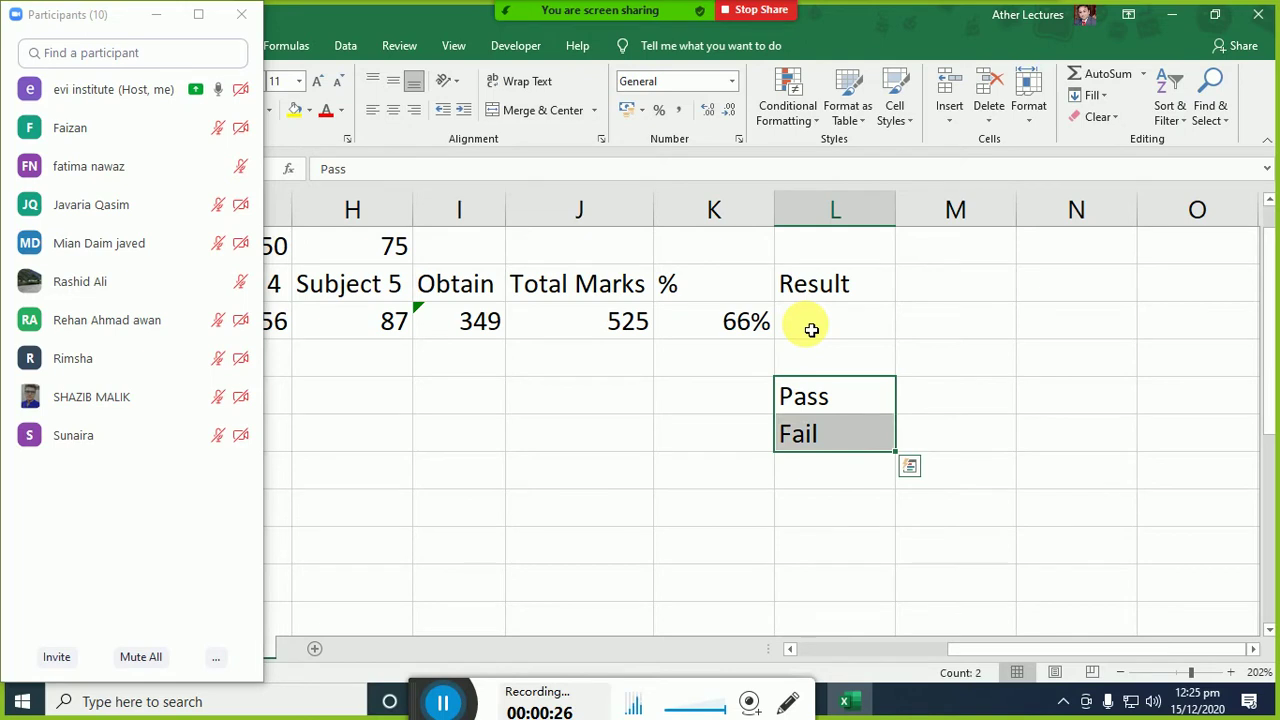
key(shift+Up)
key(shift+Down)
key(shift+Up)
key(shift+Down)
key(shift+Up)
key(shift+Down)
key(shift+Up)
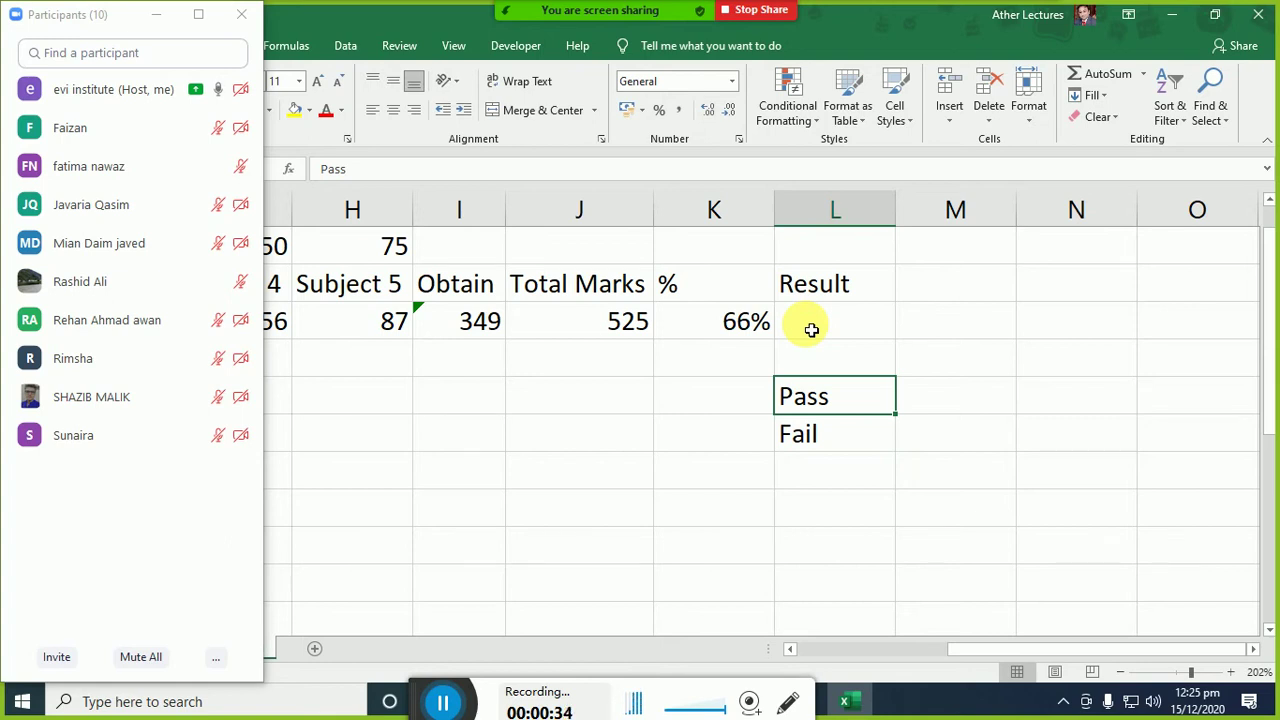
key(Down)
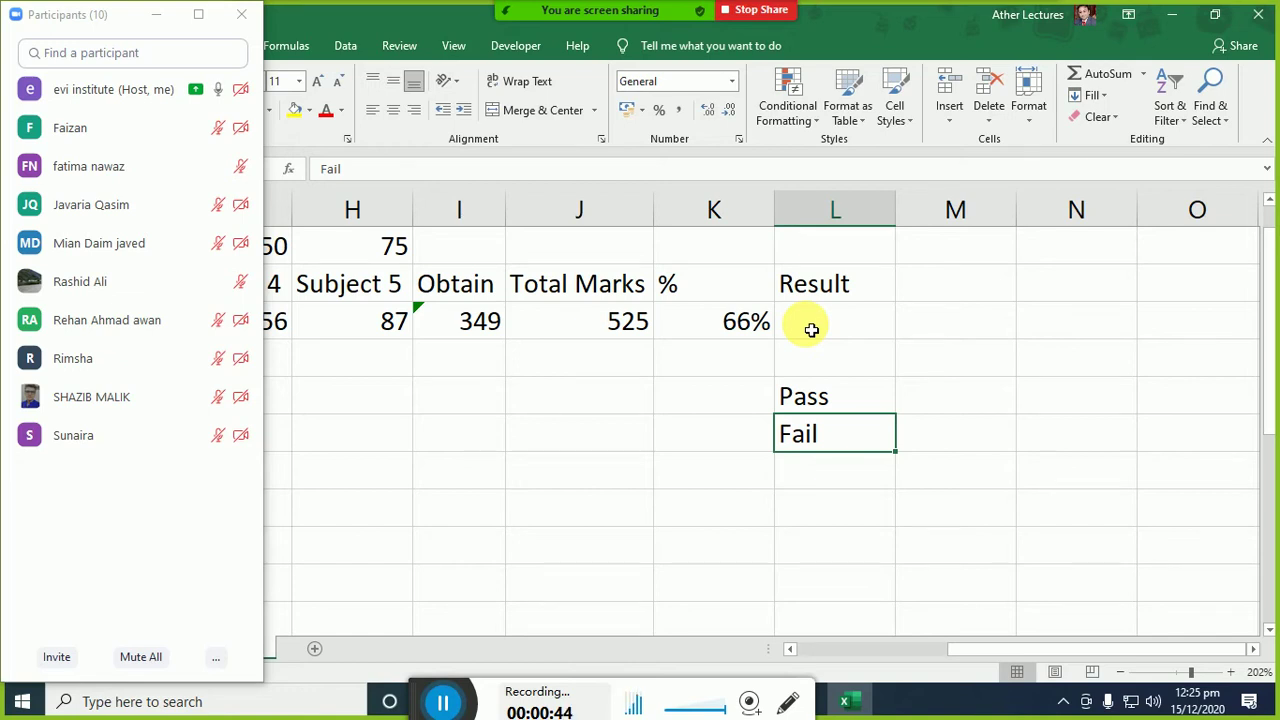
click(729, 337)
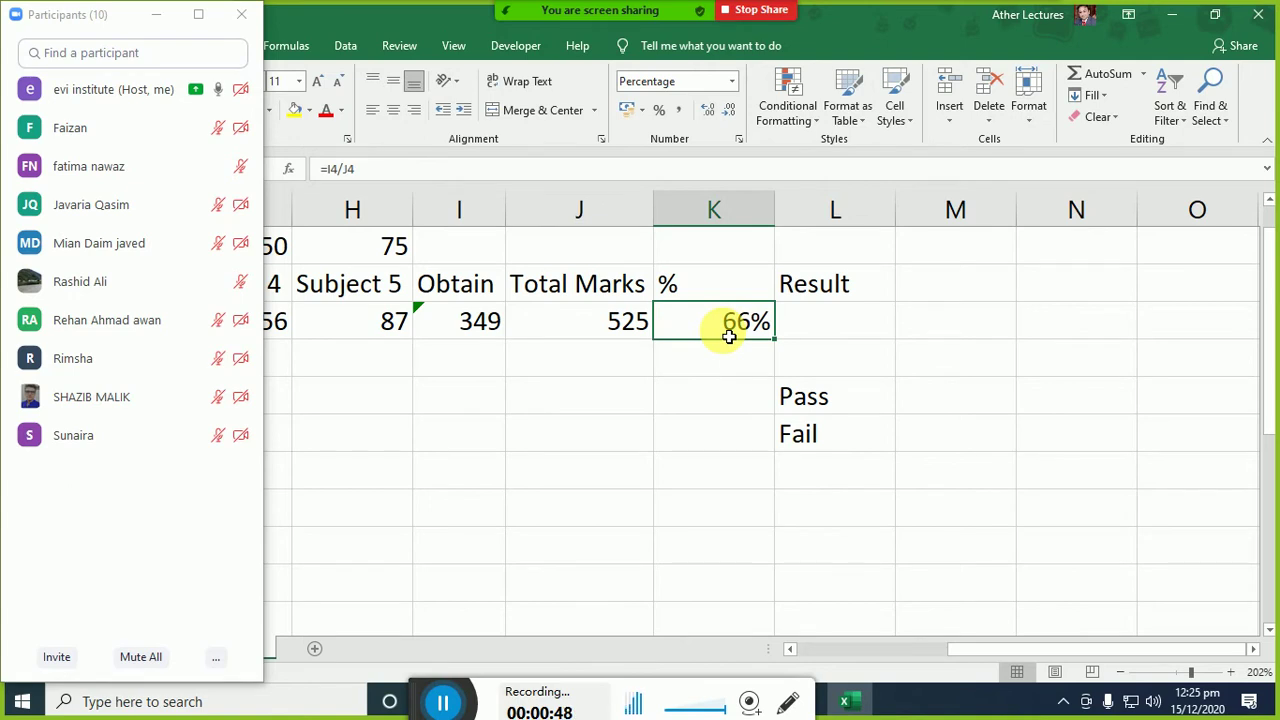
Start an IF formula in the Result cell L4 with the logical test K4>=40%.
click(794, 330)
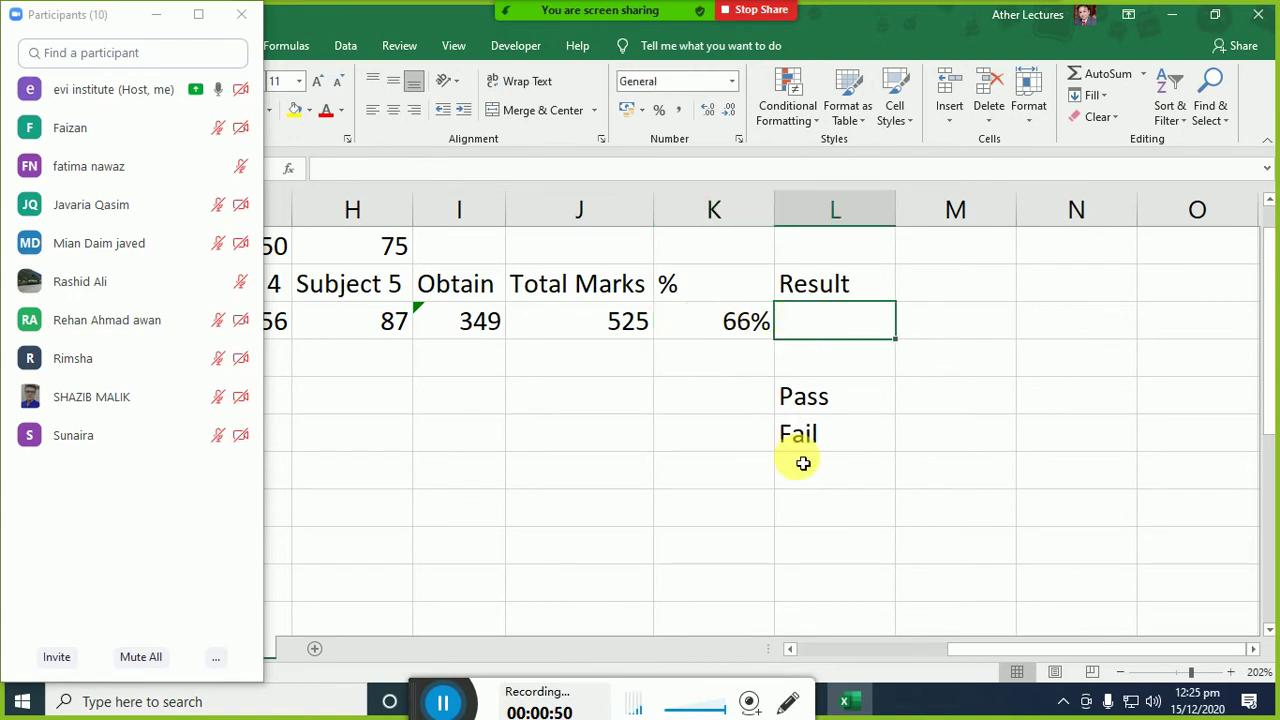
text(=if)
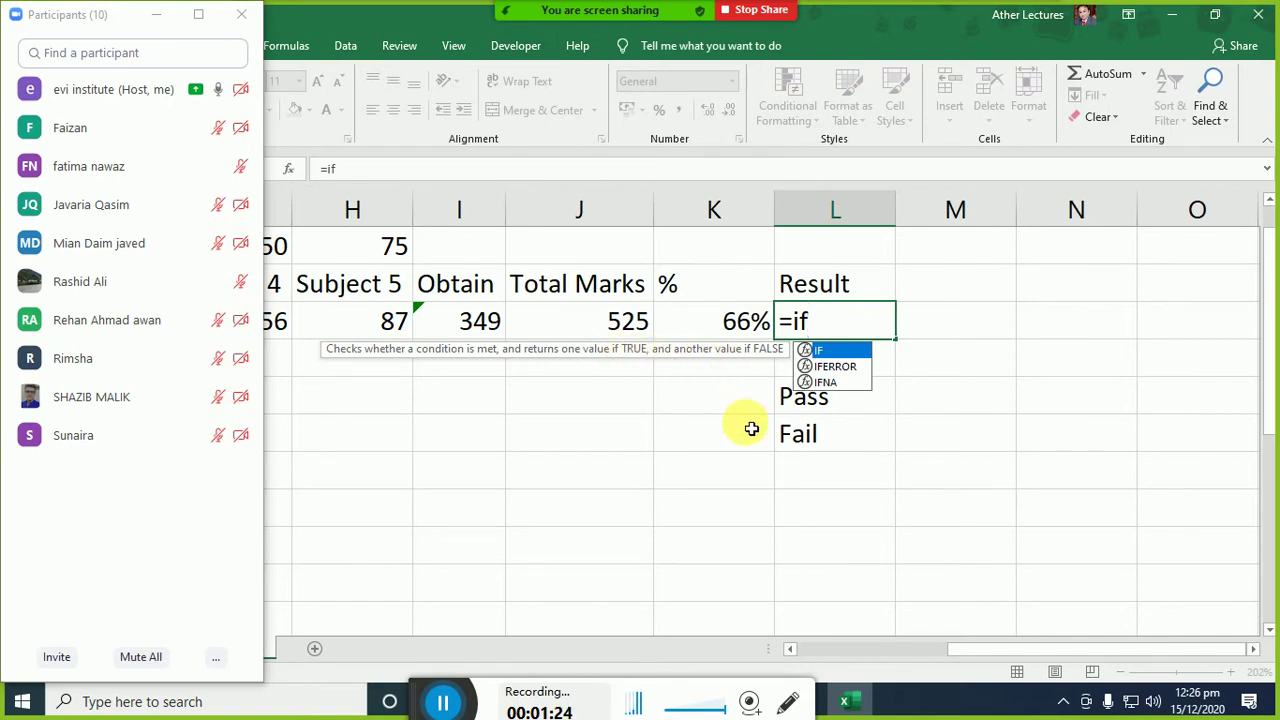
text(()
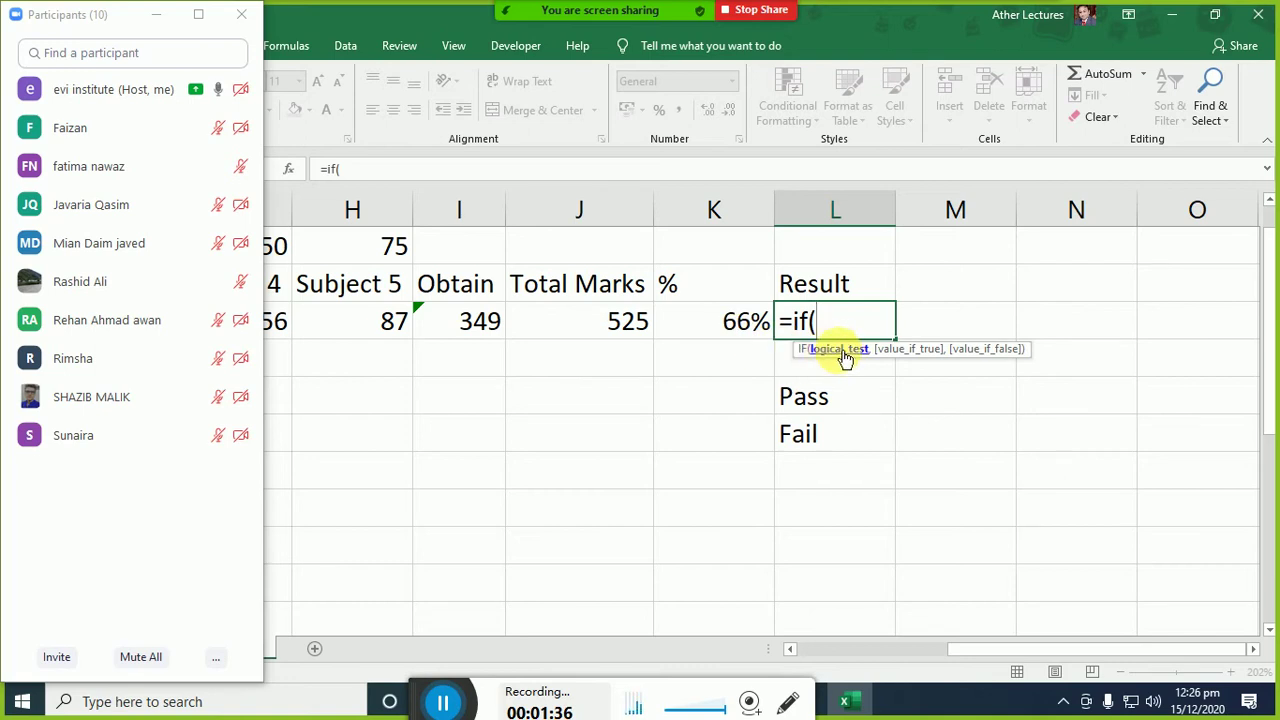
click(762, 324)
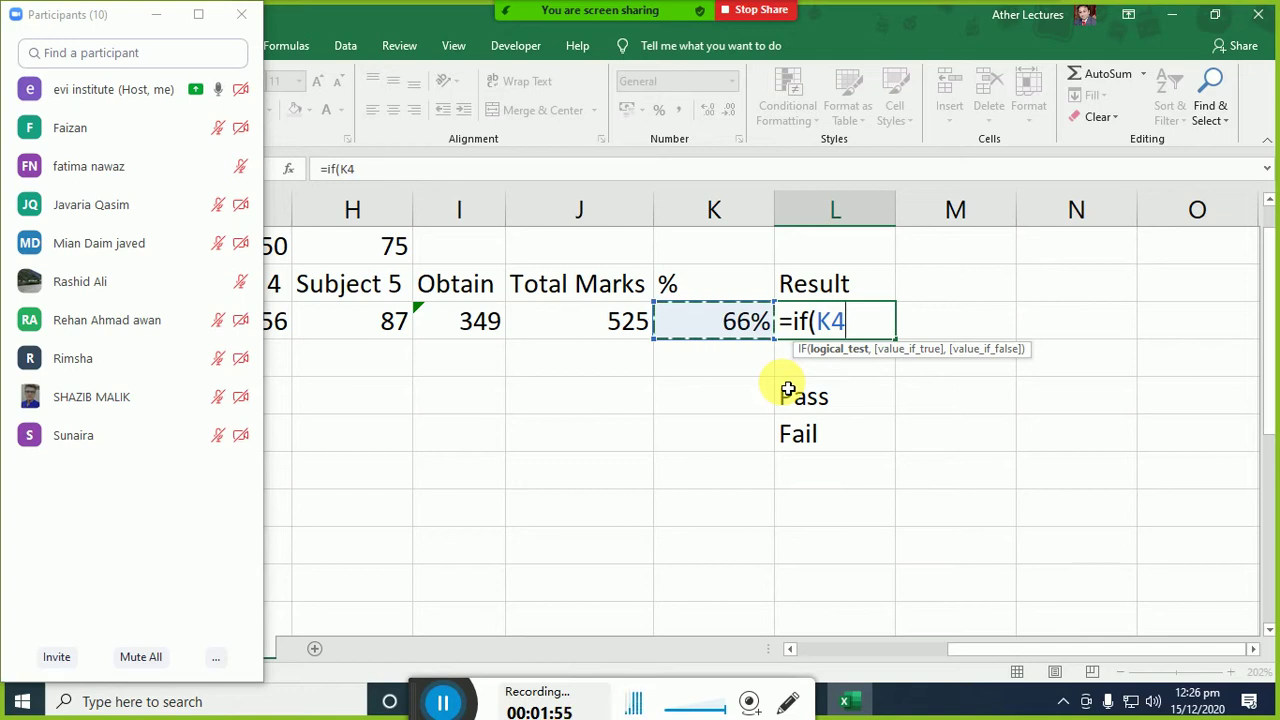
text(=)
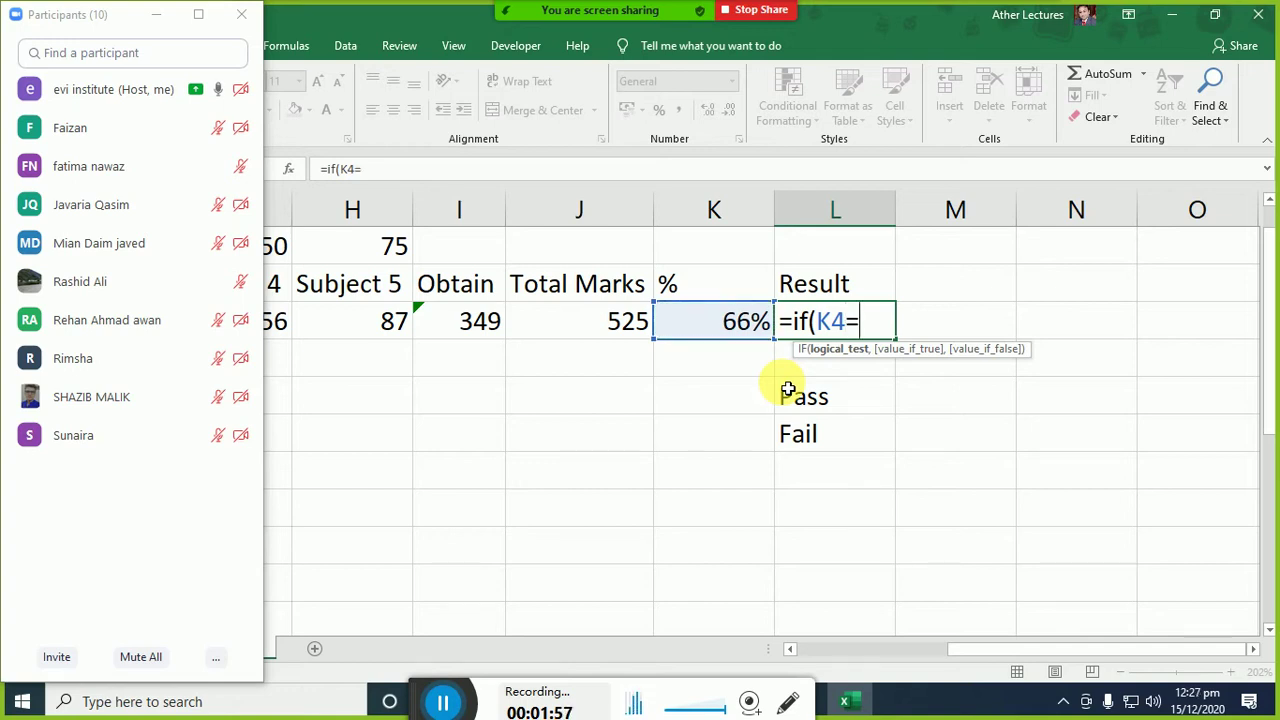
text(>)
key(BackSpace)
text(>=)
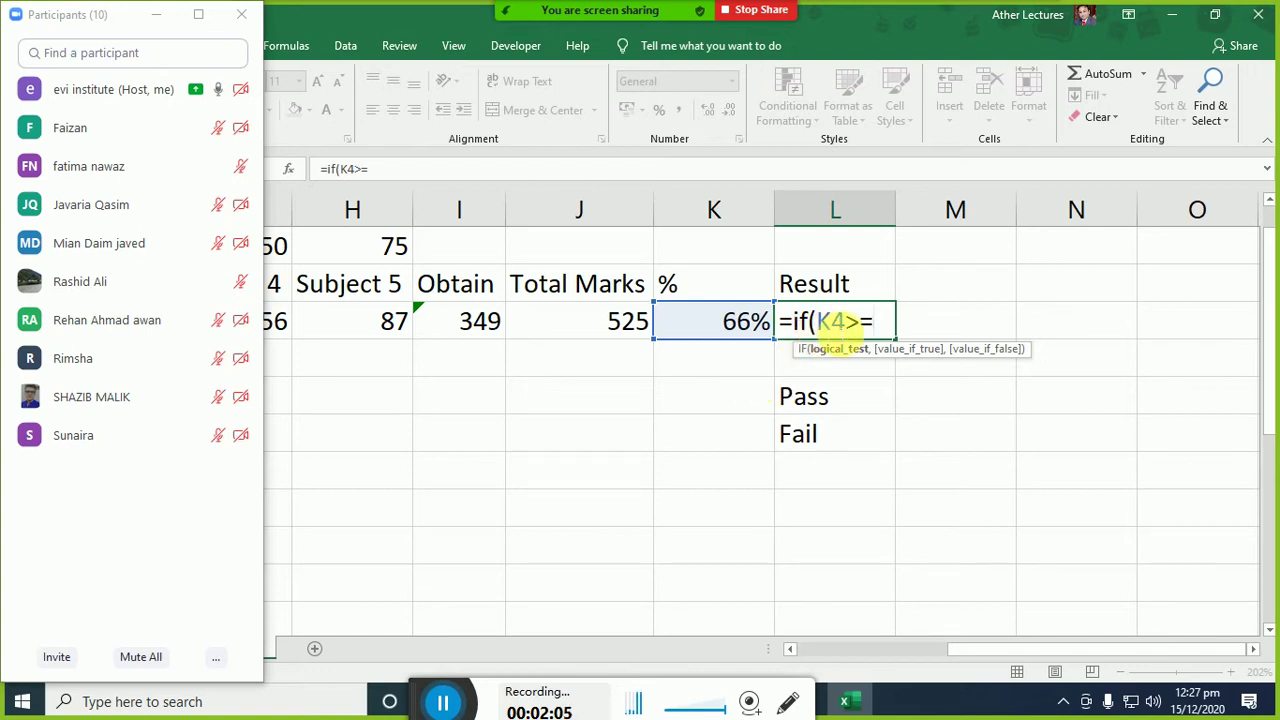
click(850, 324)
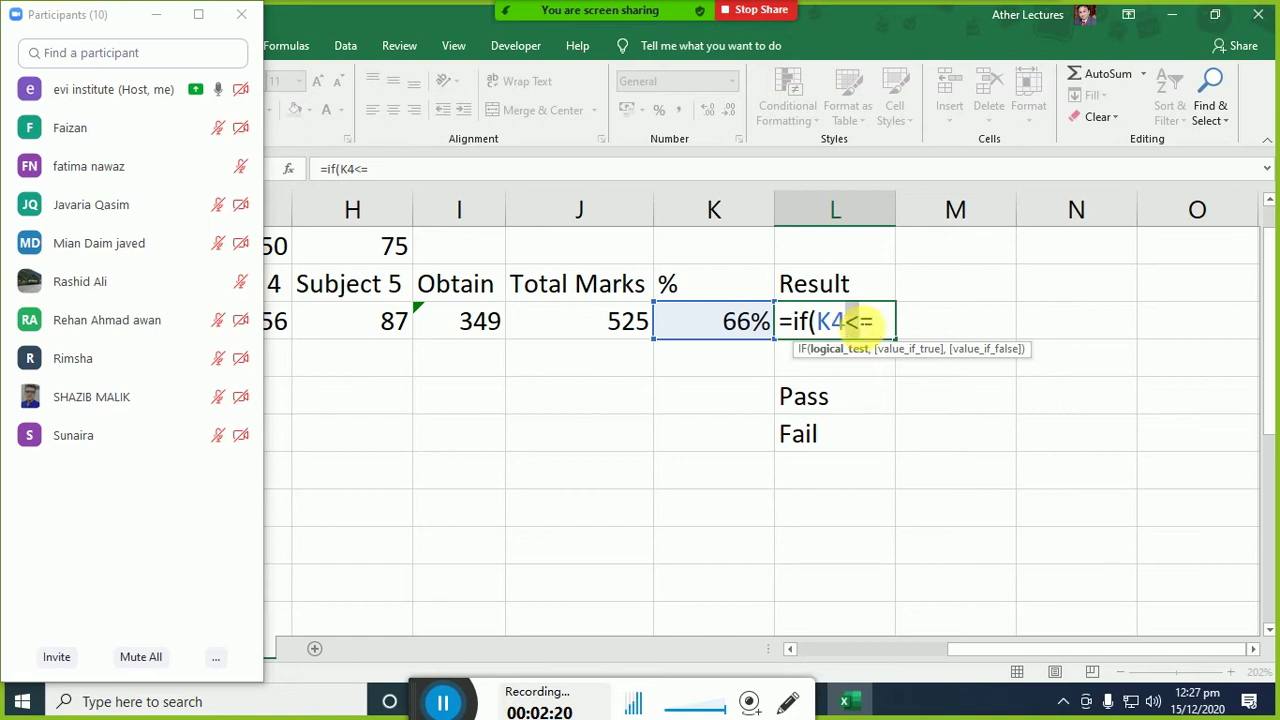
text(>=40)
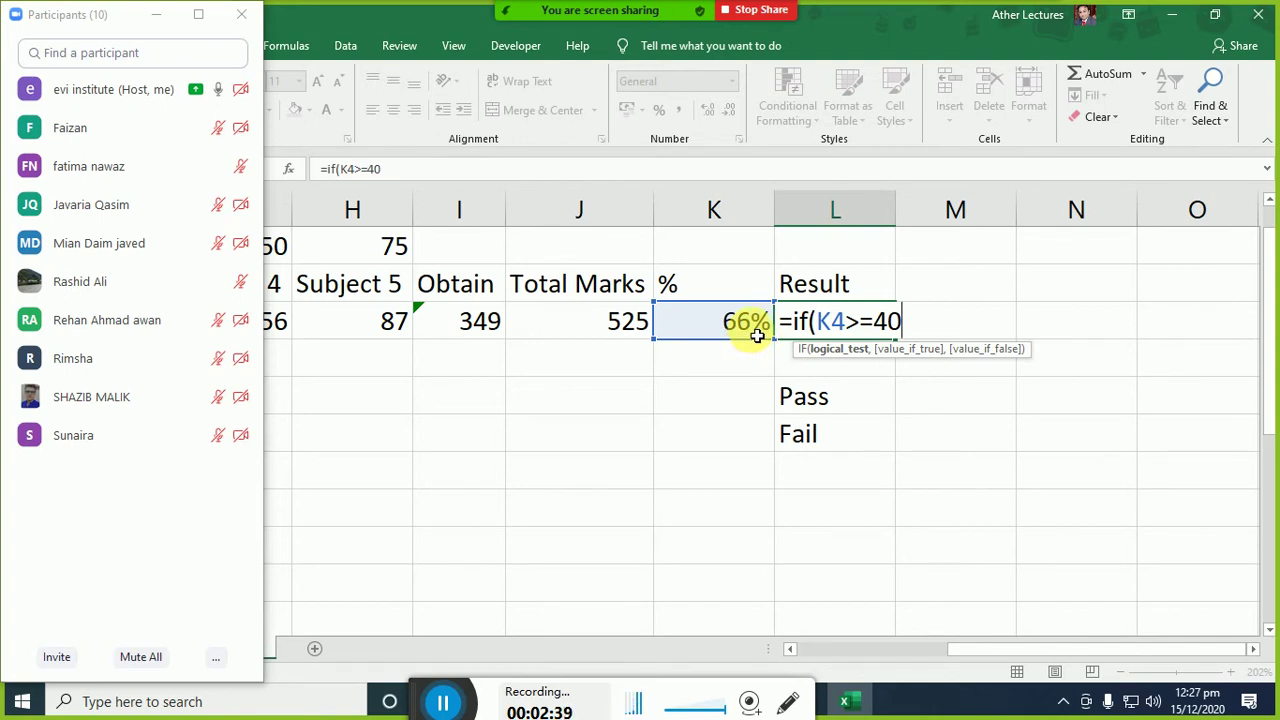
text(%)
drag(878, 327, 909, 327)
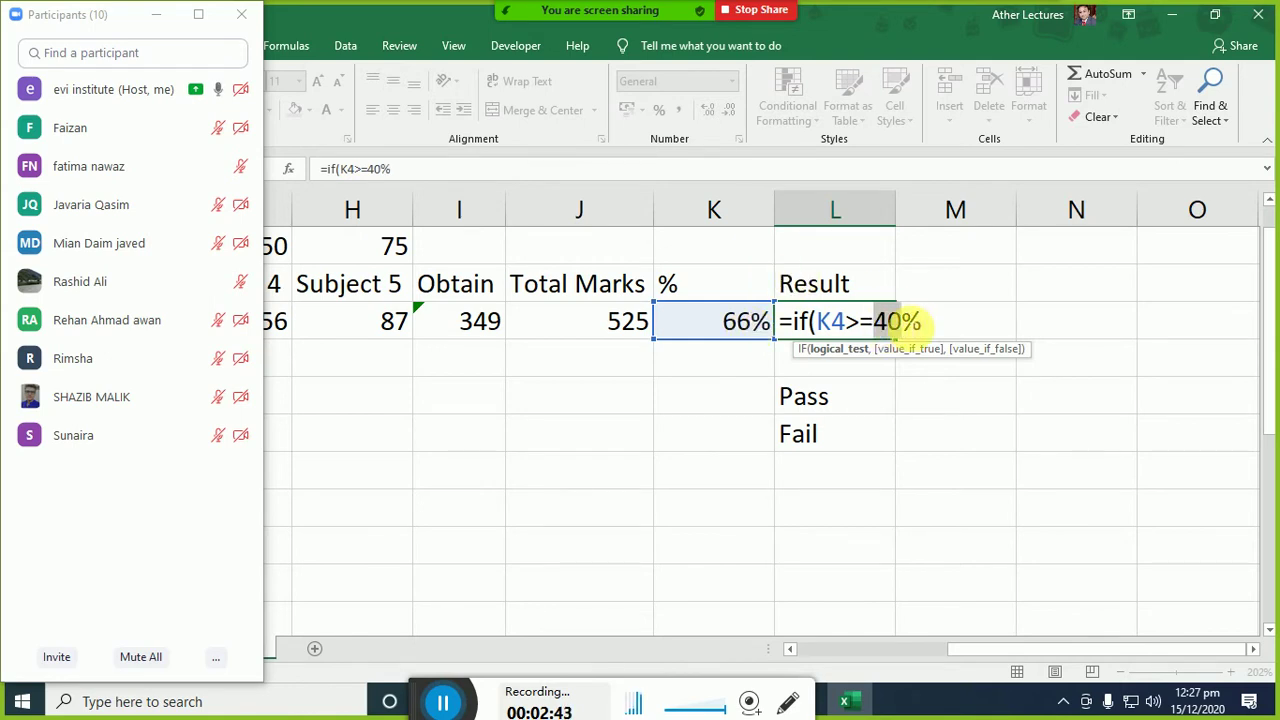
click(914, 321)
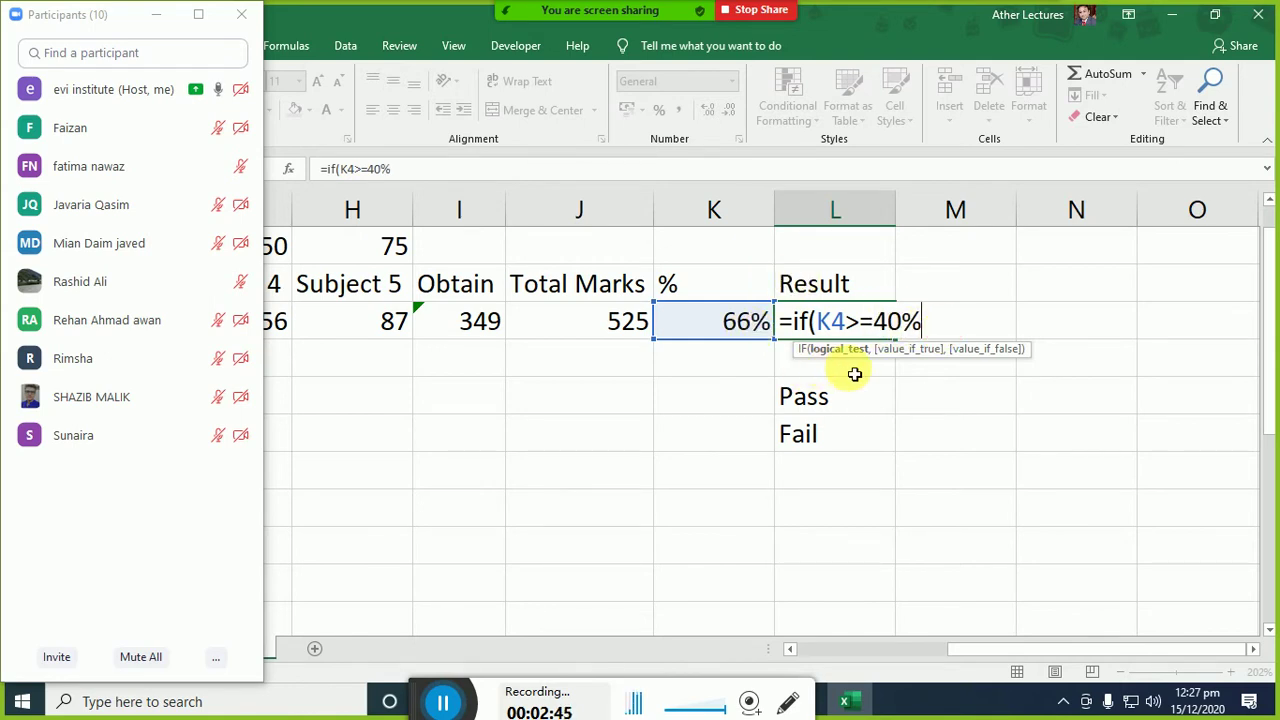
Complete the IF formula in L4 so it returns "Pass" when the test is true and "Fail" when it is false.
text(,)
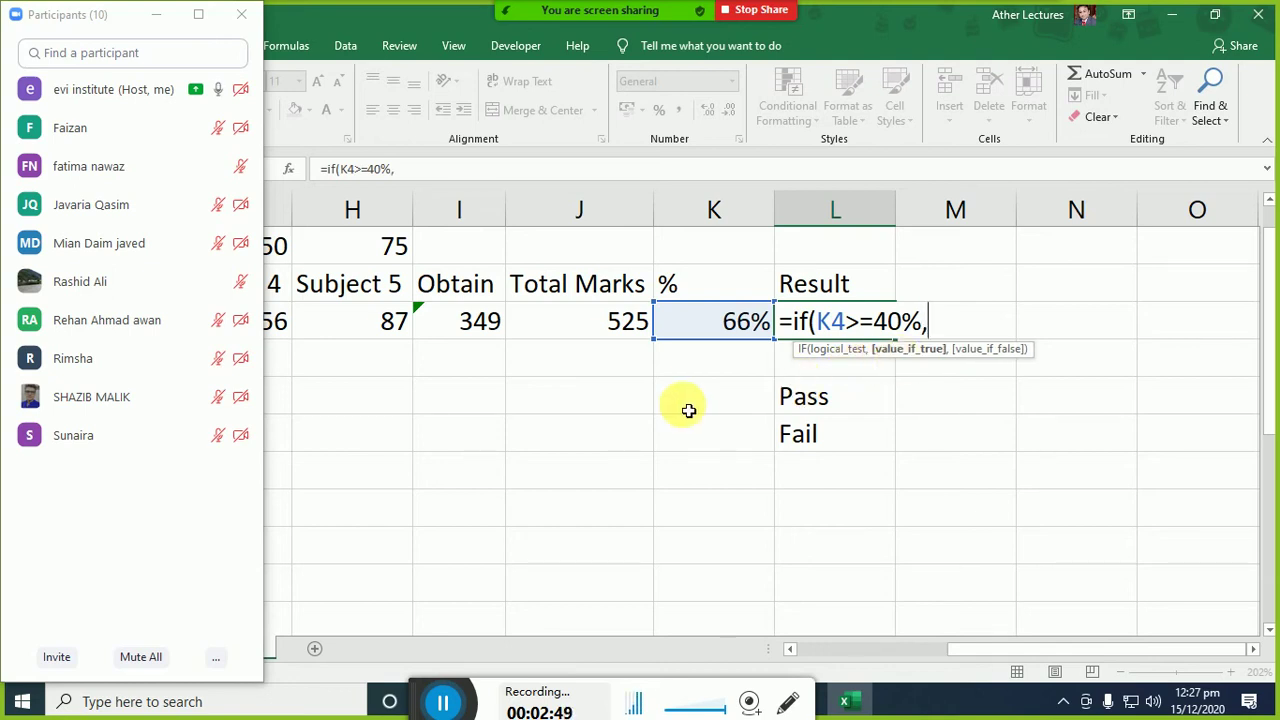
text("Pass","Fail)
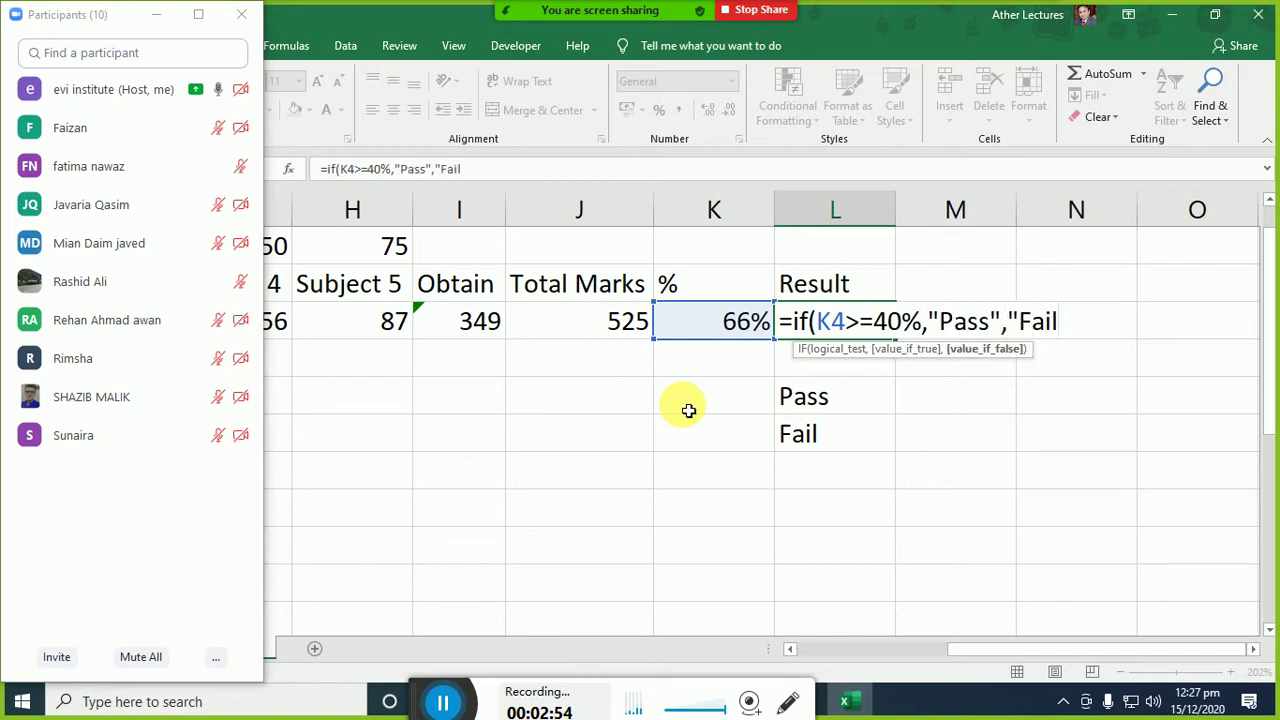
text("))
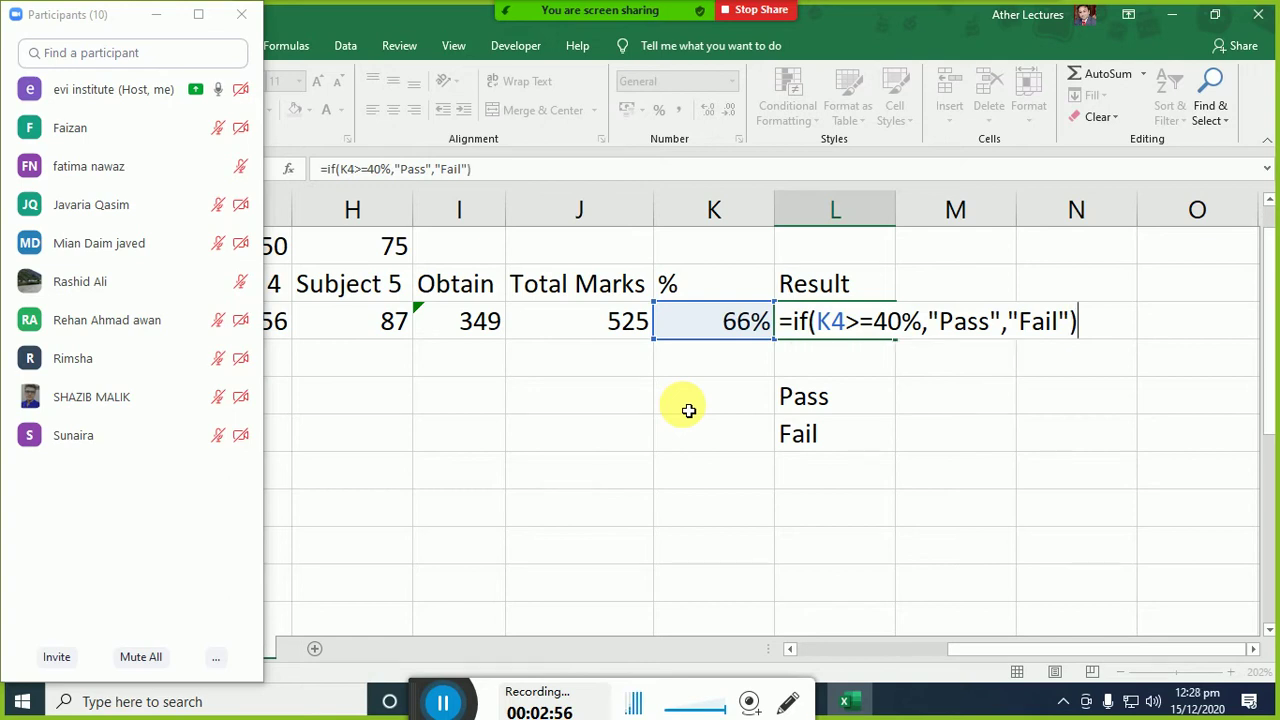
key(Return)
Enter the condition OM>=40% beside Pass in cell K6 and fit column K's width to its contents.
click(688, 410)
key(Down)
key(Up)
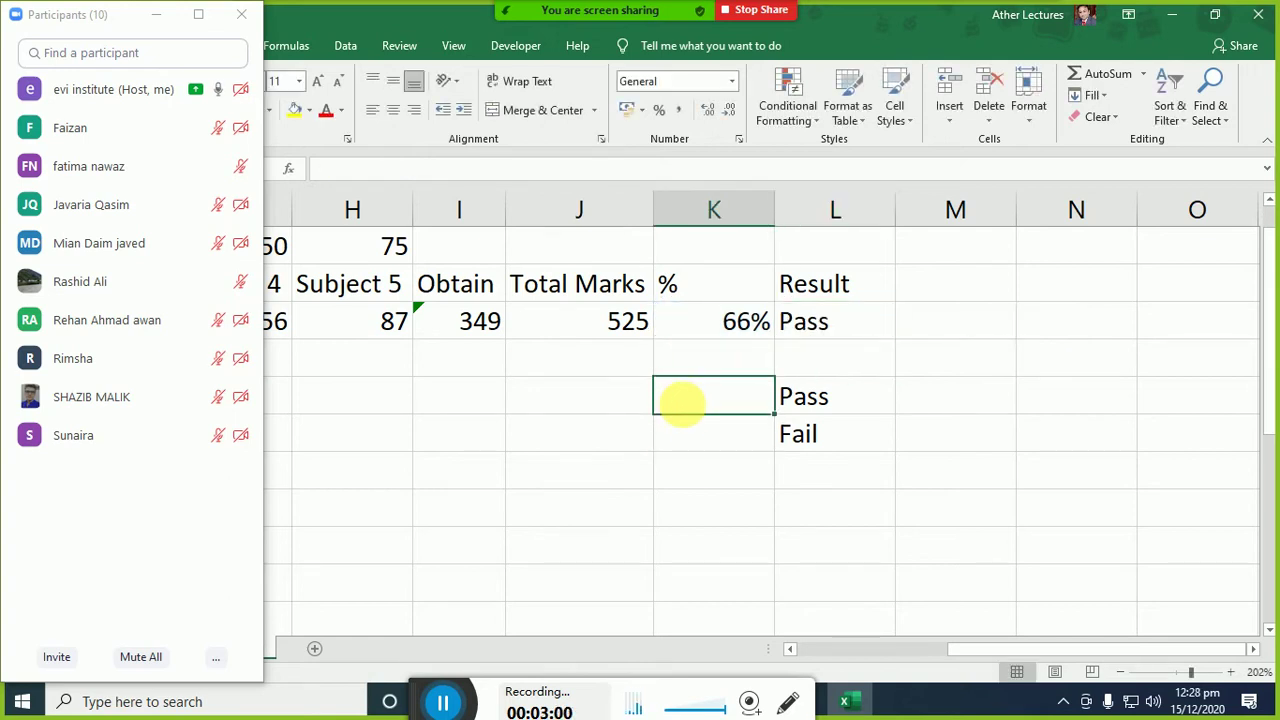
text(OM)
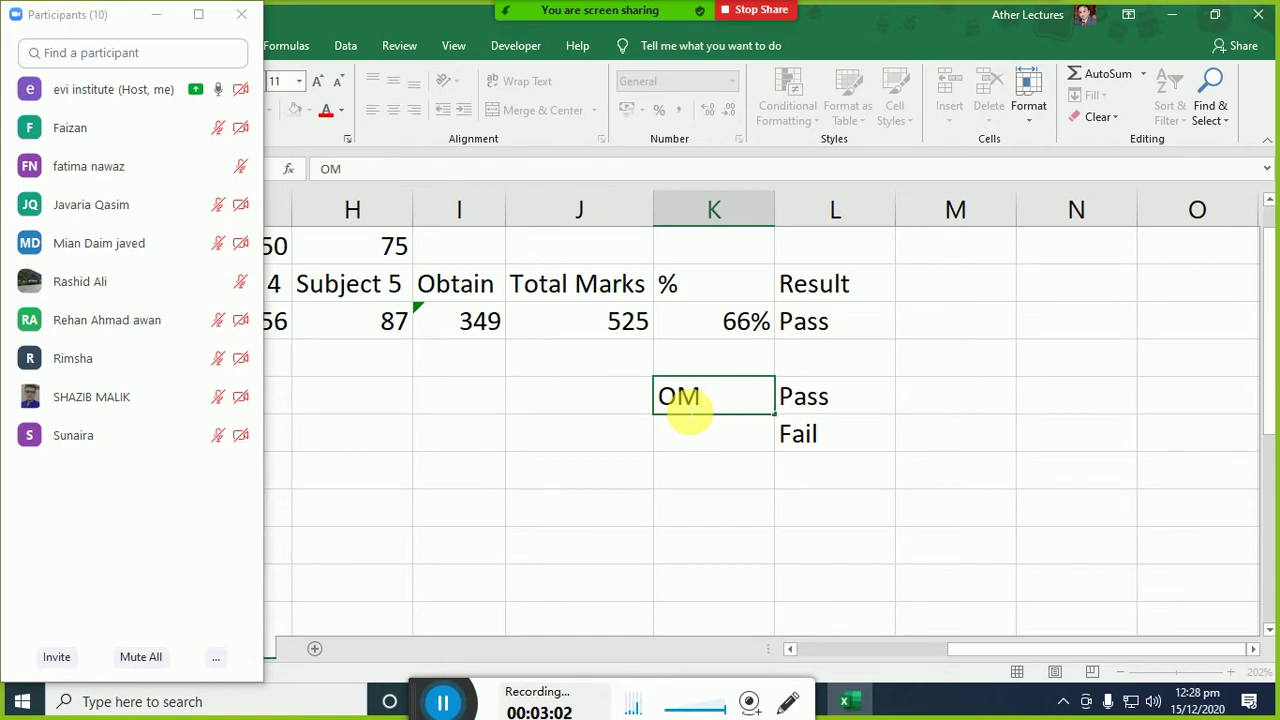
text(>=40)
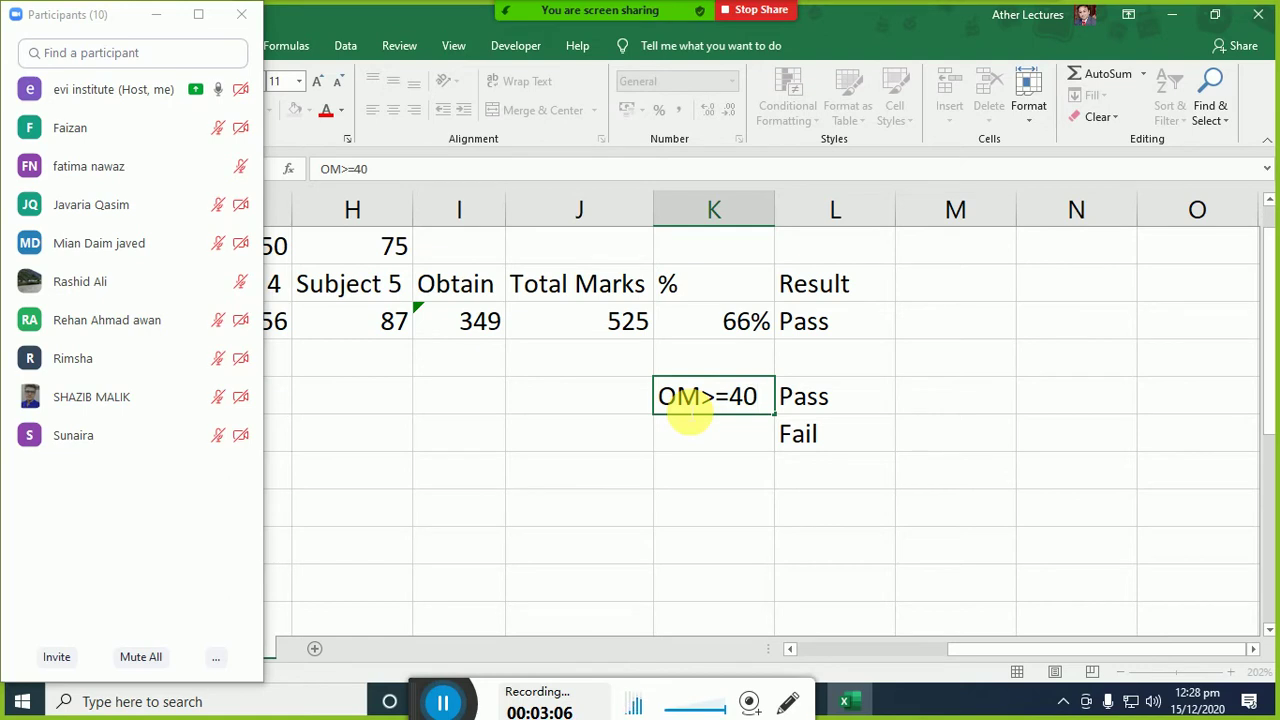
text(%)
key(Return)
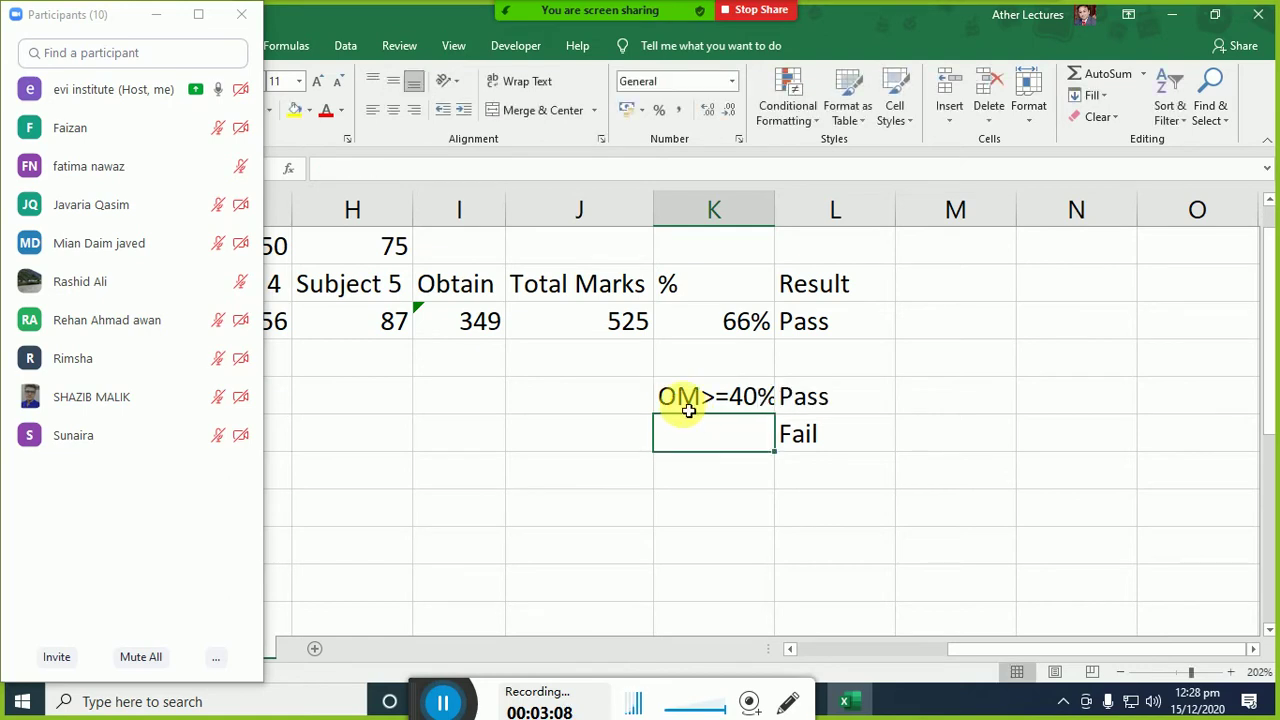
double_click(773, 208)
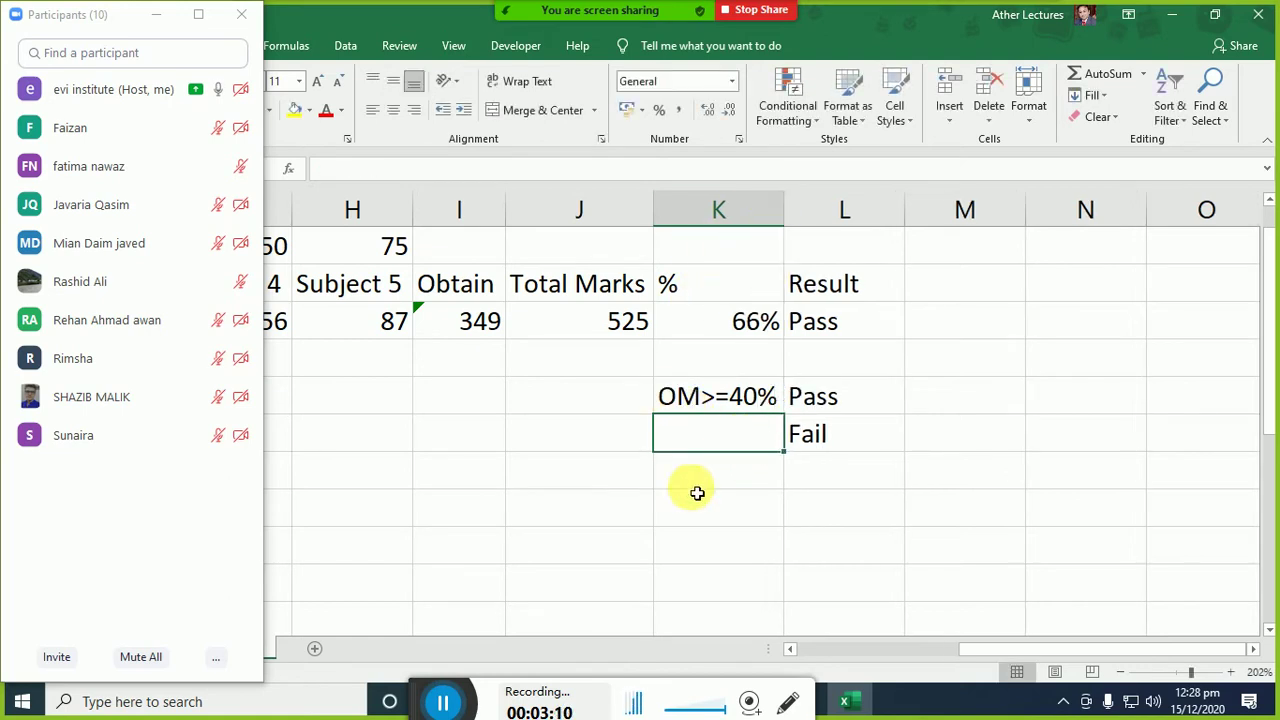
Enter the condition OM<40% beside Fail in cell K7.
text(O)
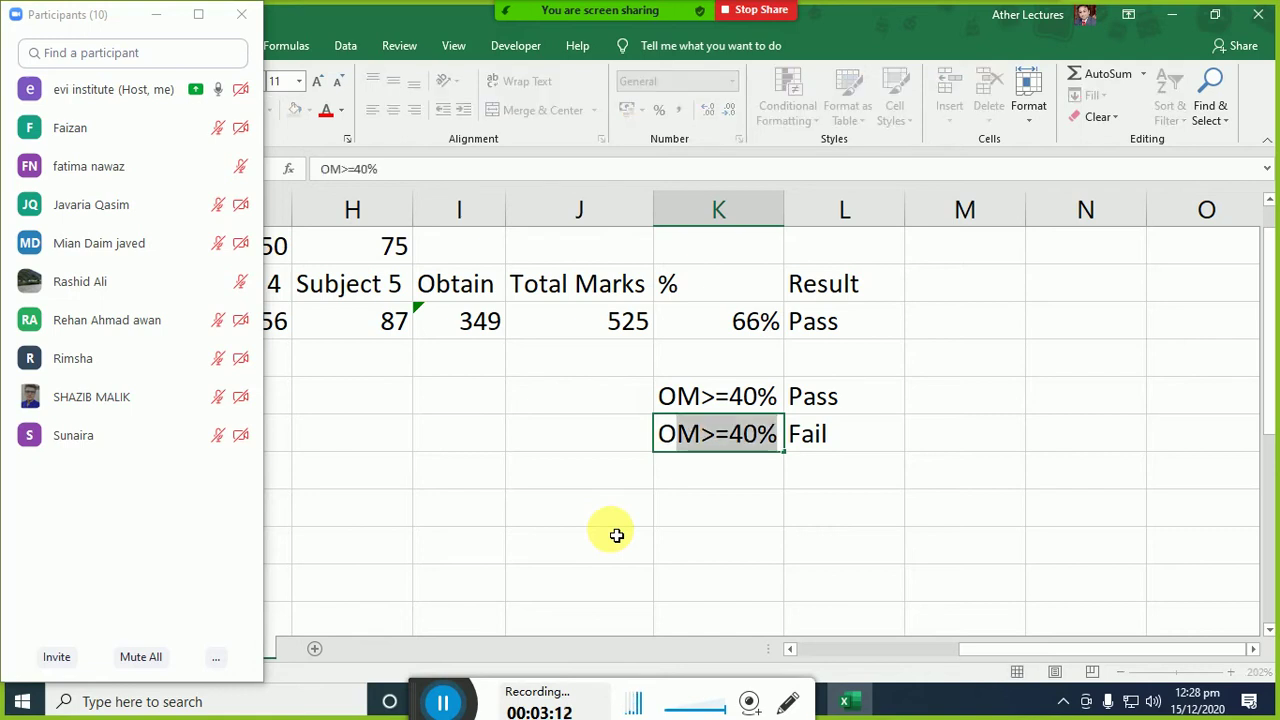
text(M<)
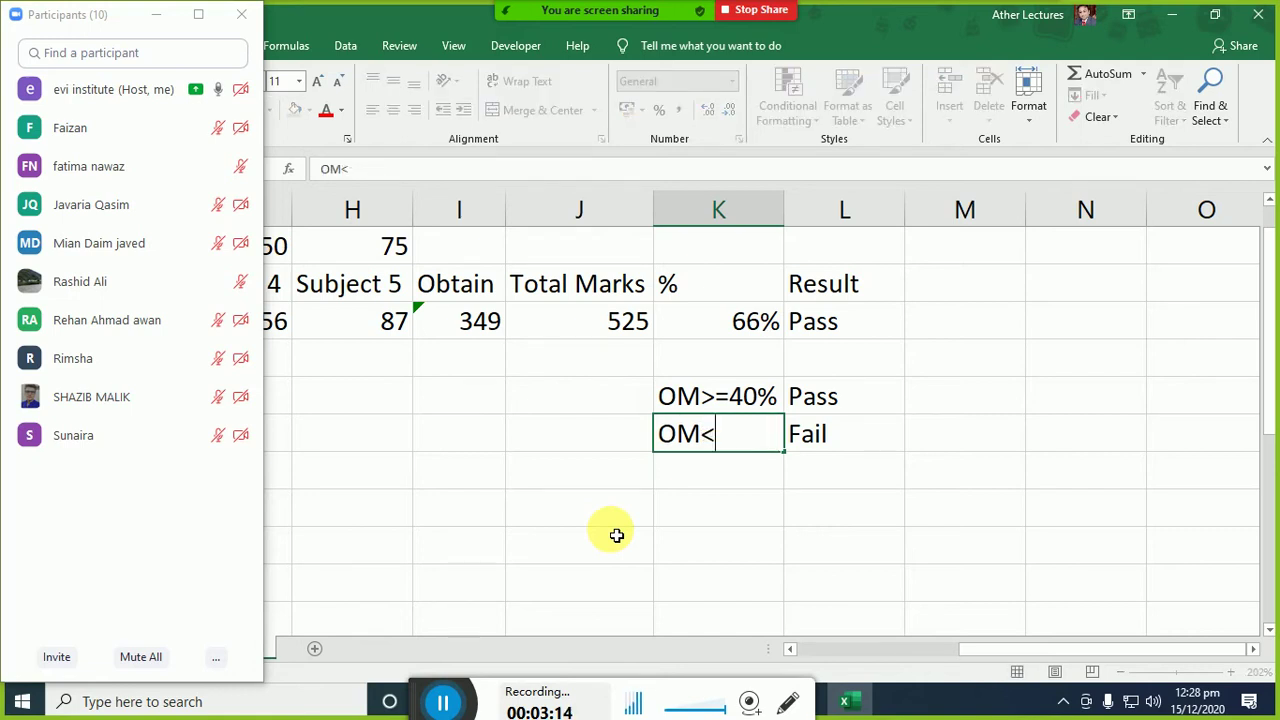
text(40%)
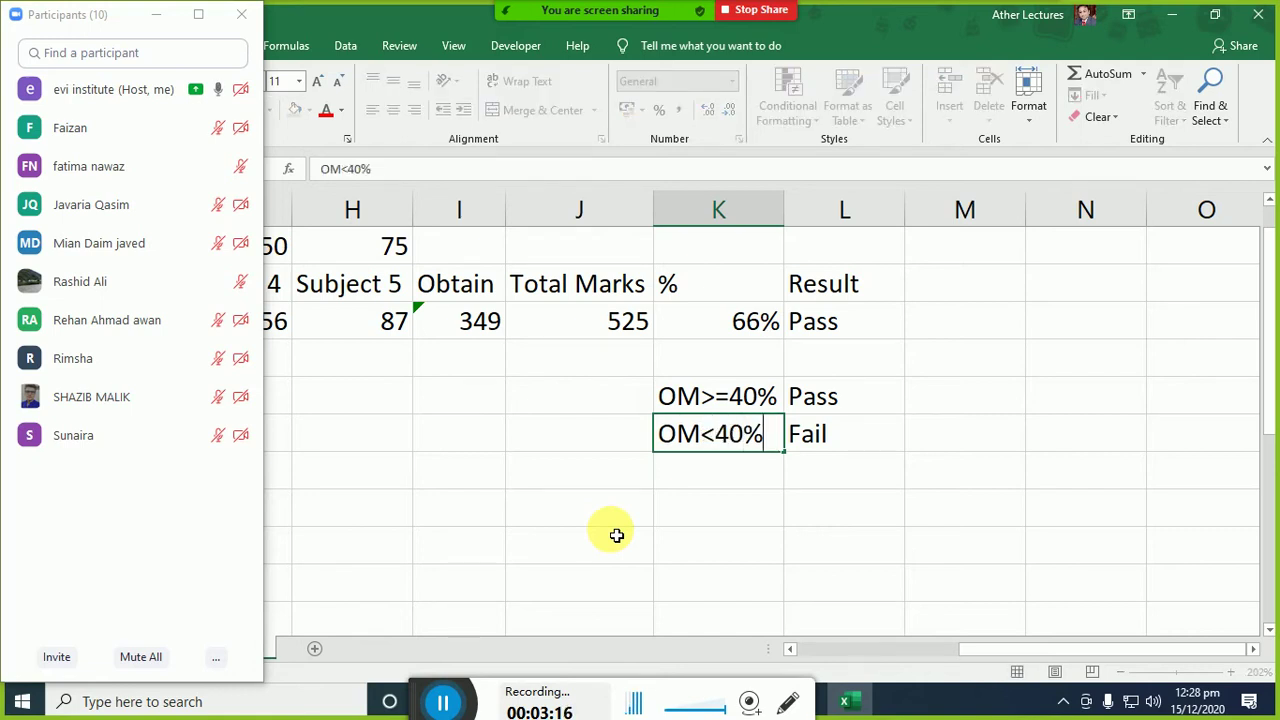
key(Return)
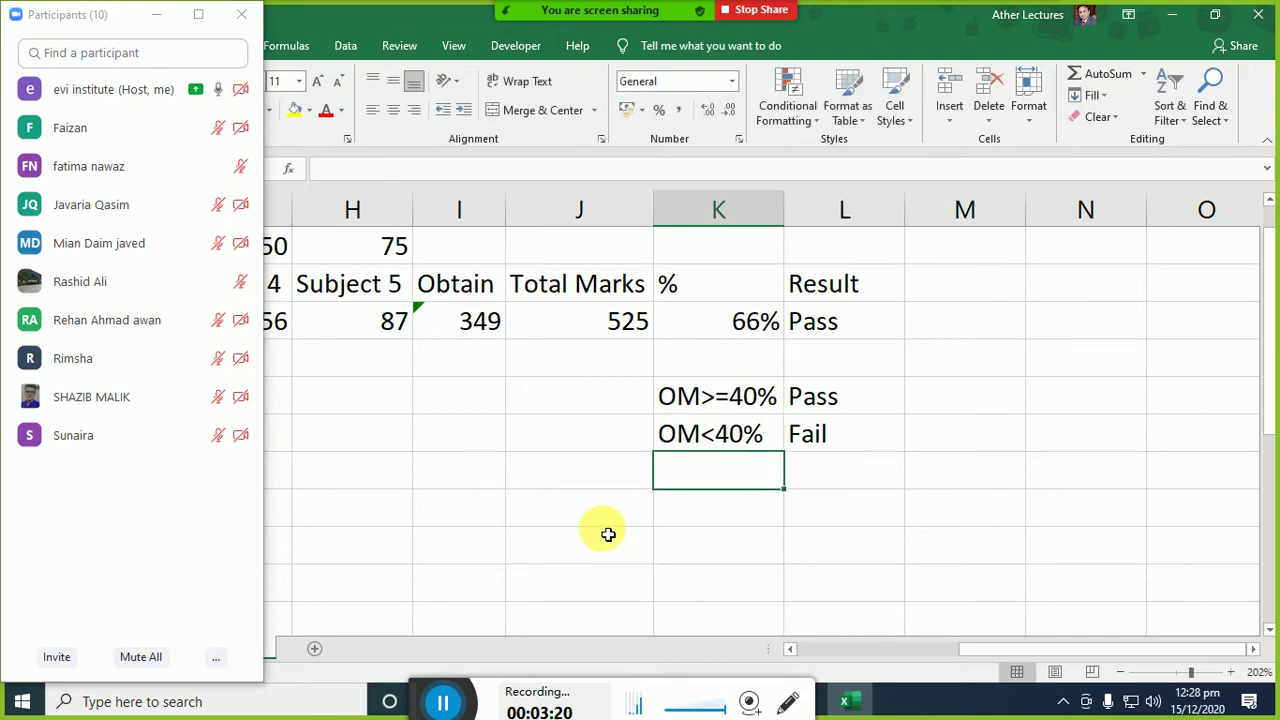
Fill the OM<40% cell with yellow and the OM>=40% cell with green.
drag(735, 435, 680, 431)
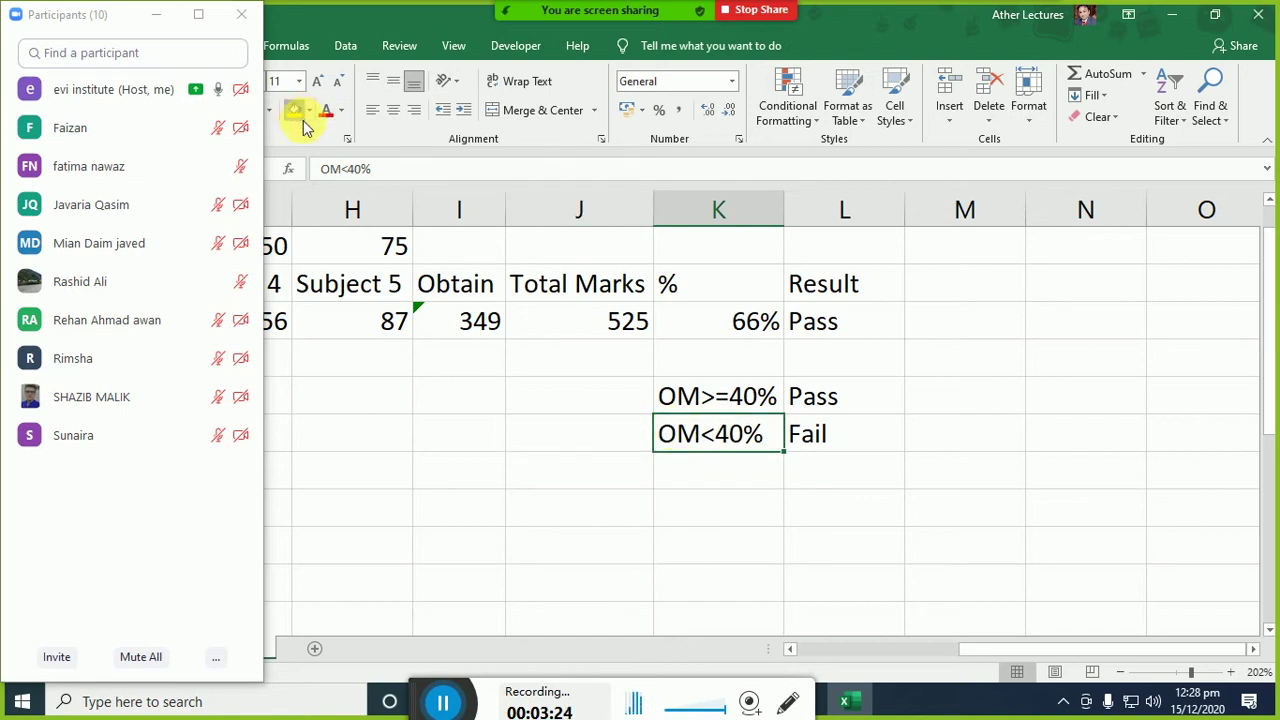
click(297, 112)
click(728, 413)
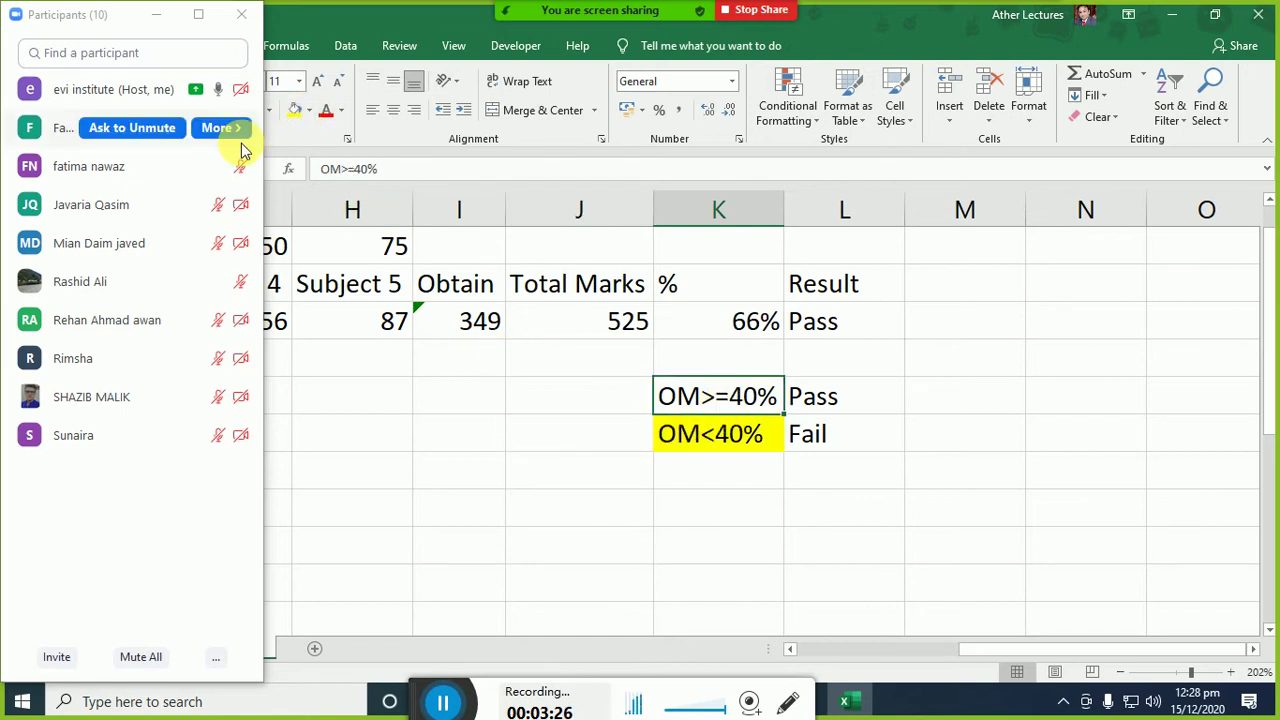
click(309, 111)
click(435, 155)
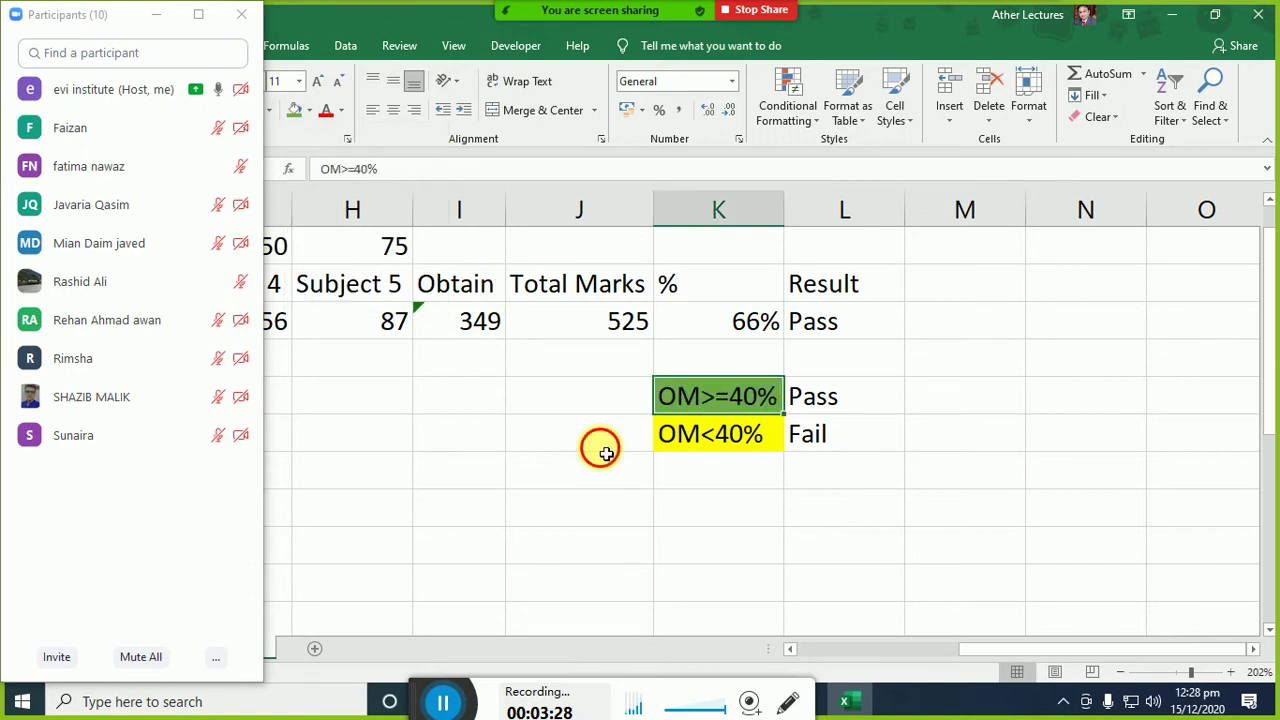
Examine the pass and fail conditions in K6:L7 and the matching logical test and return values in L4's IF formula.
click(597, 442)
mouse_move(684, 411)
mouse_down()
mouse_move(684, 438)
mouse_move(689, 417)
mouse_up()
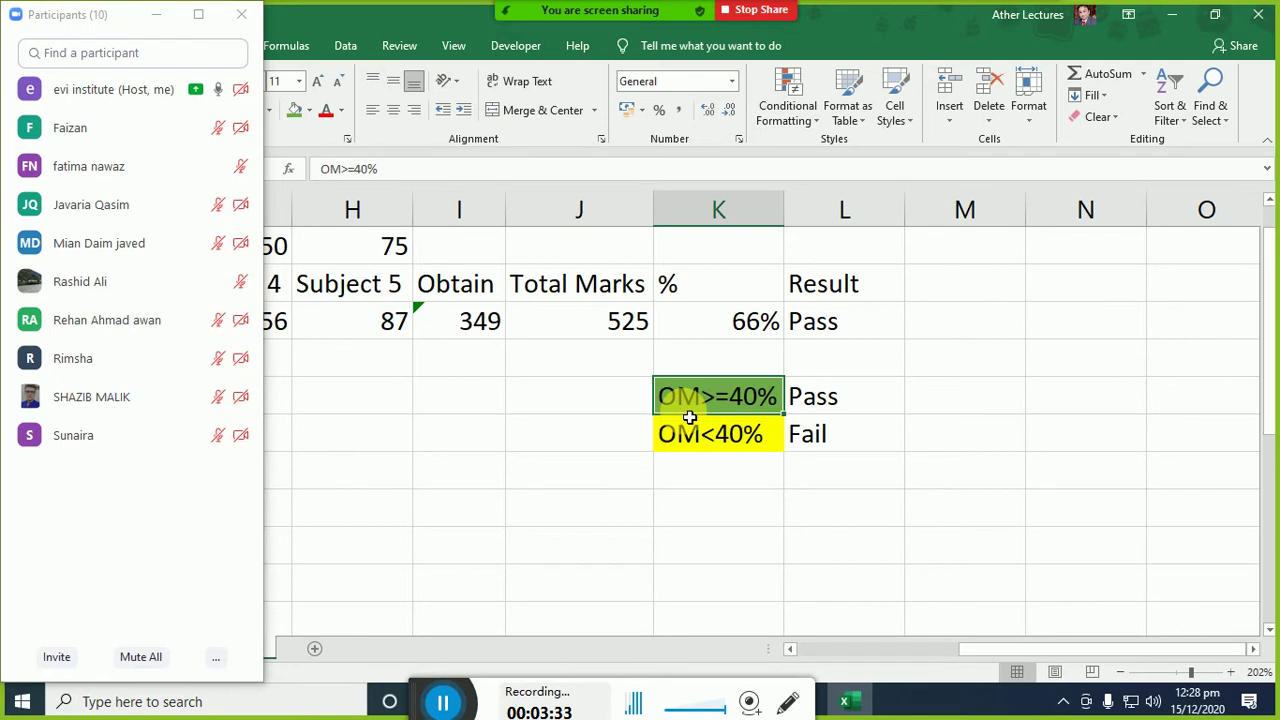
click(805, 401)
drag(818, 432, 852, 414)
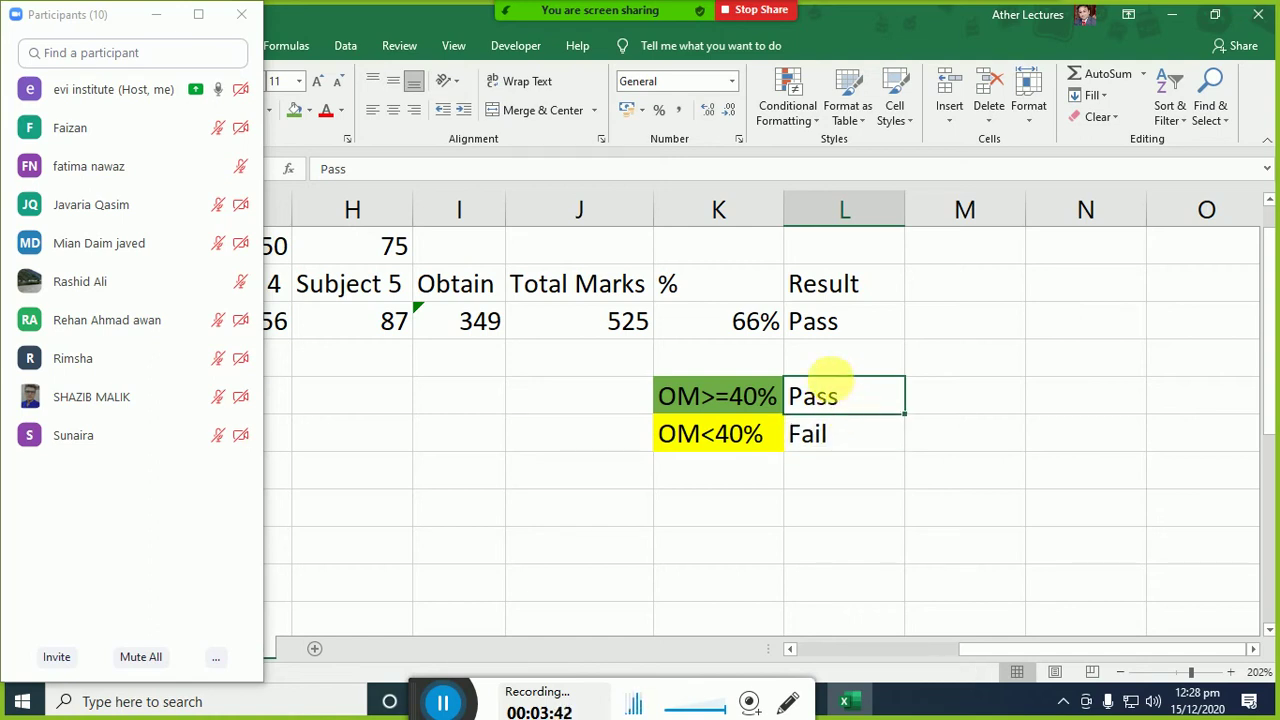
click(831, 328)
double_click(834, 323)
drag(810, 322, 848, 322)
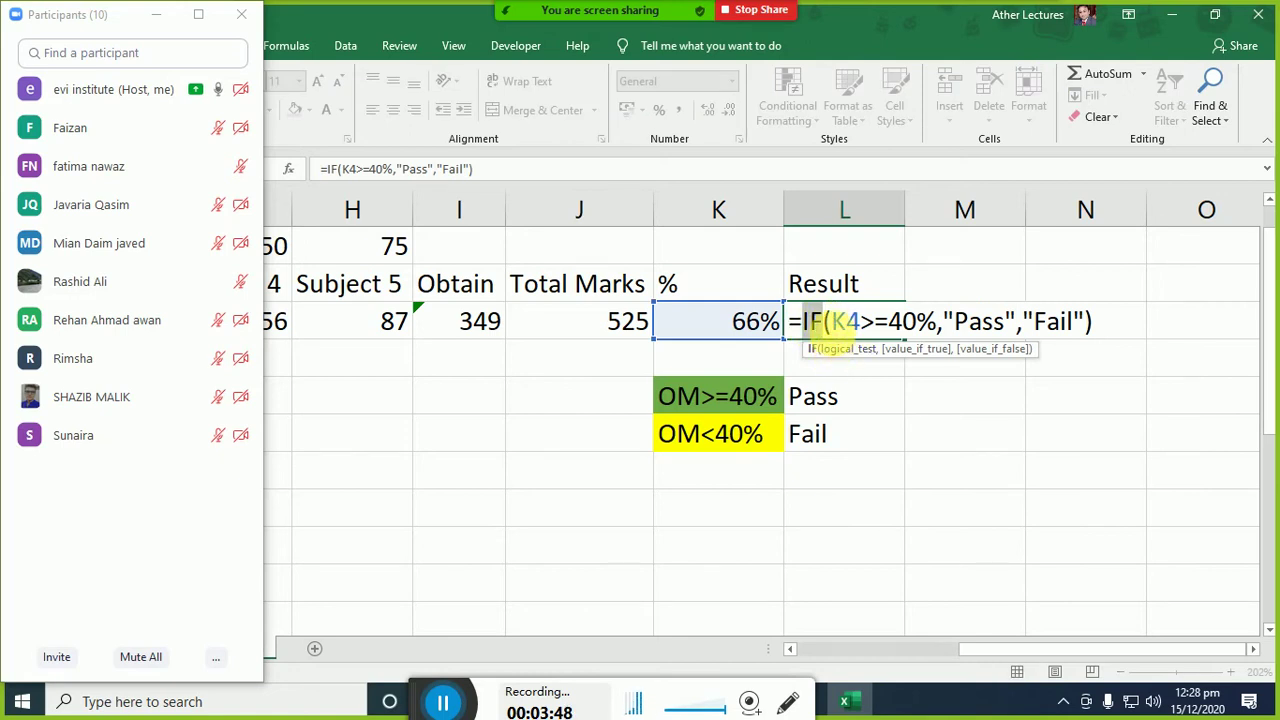
drag(832, 322, 935, 322)
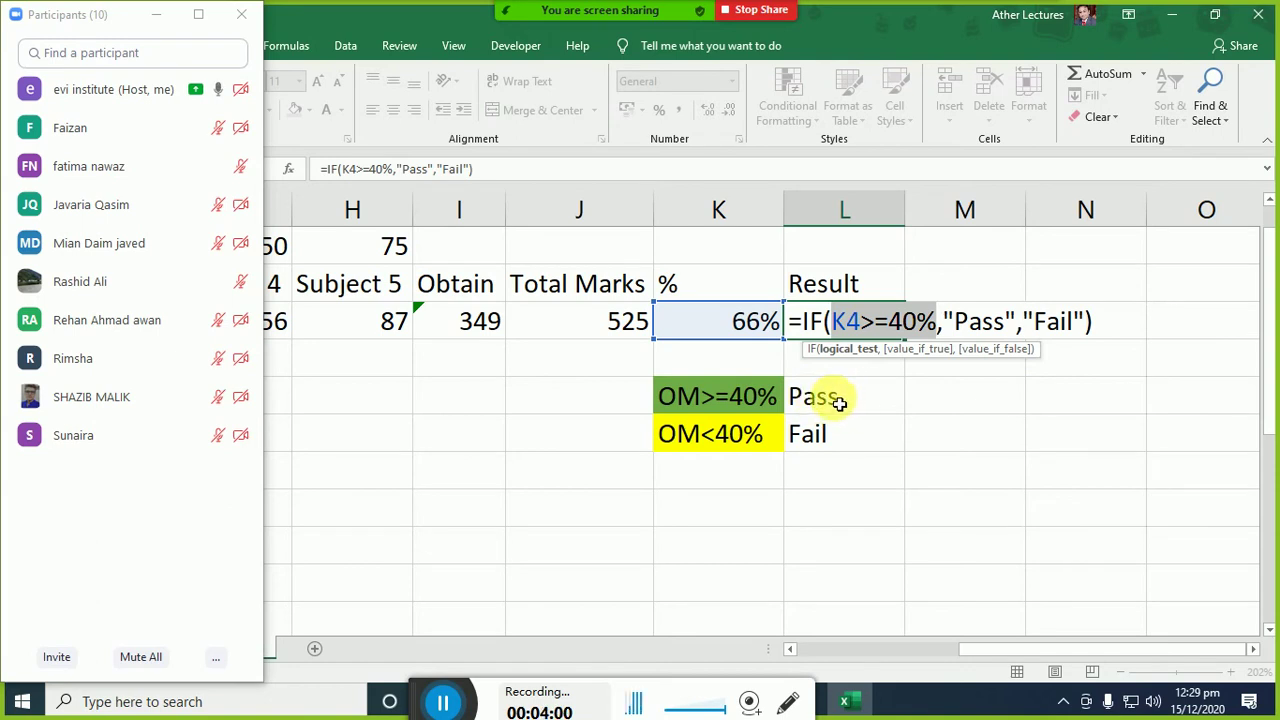
click(938, 322)
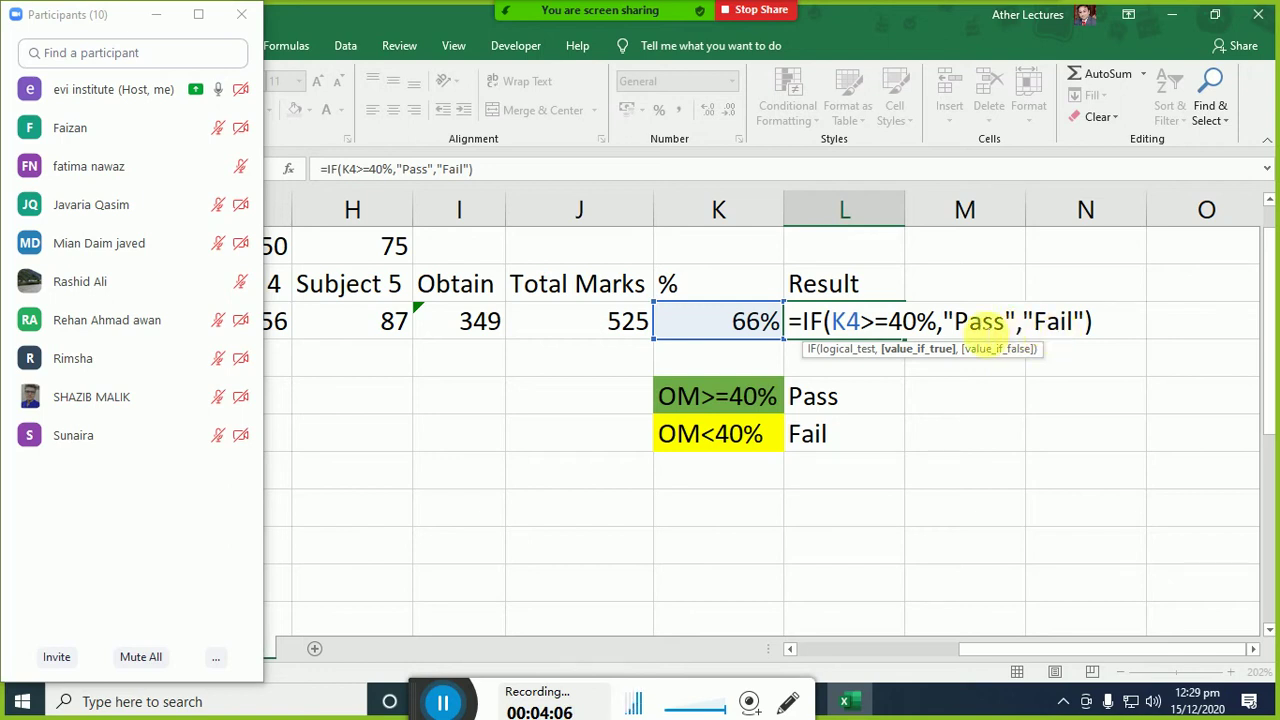
drag(936, 322, 845, 320)
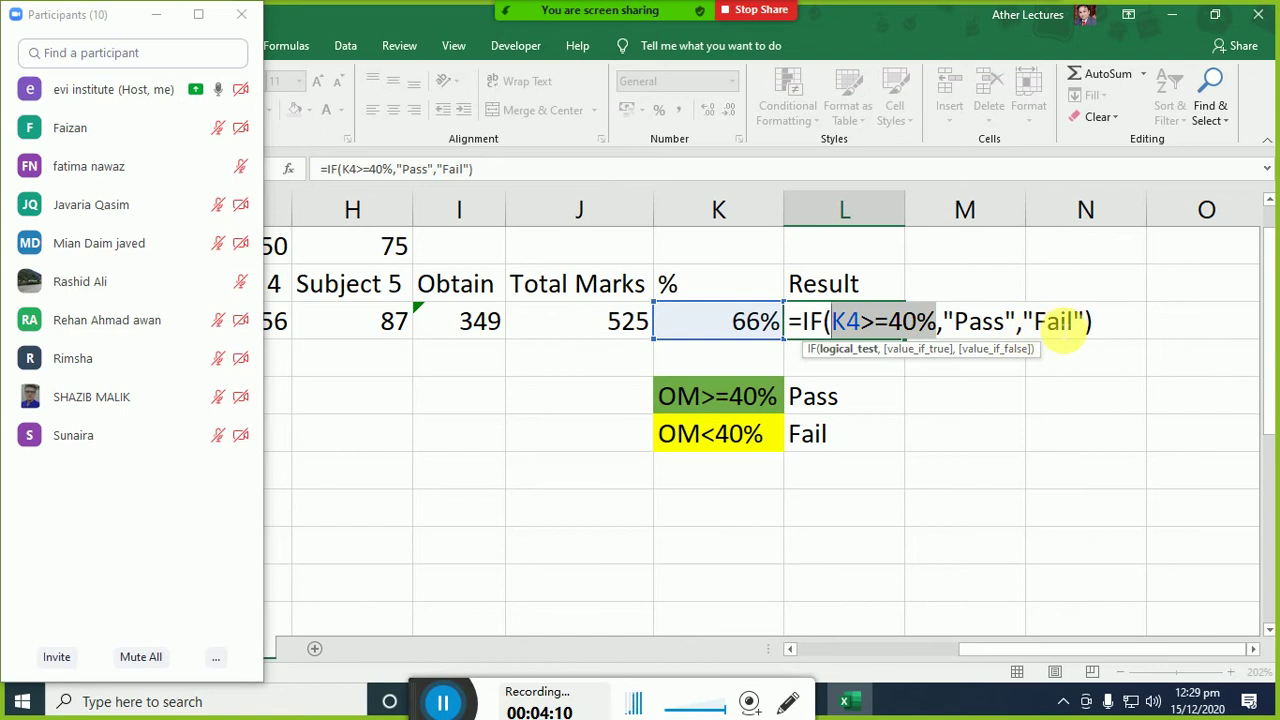
click(1060, 321)
double_click(1058, 321)
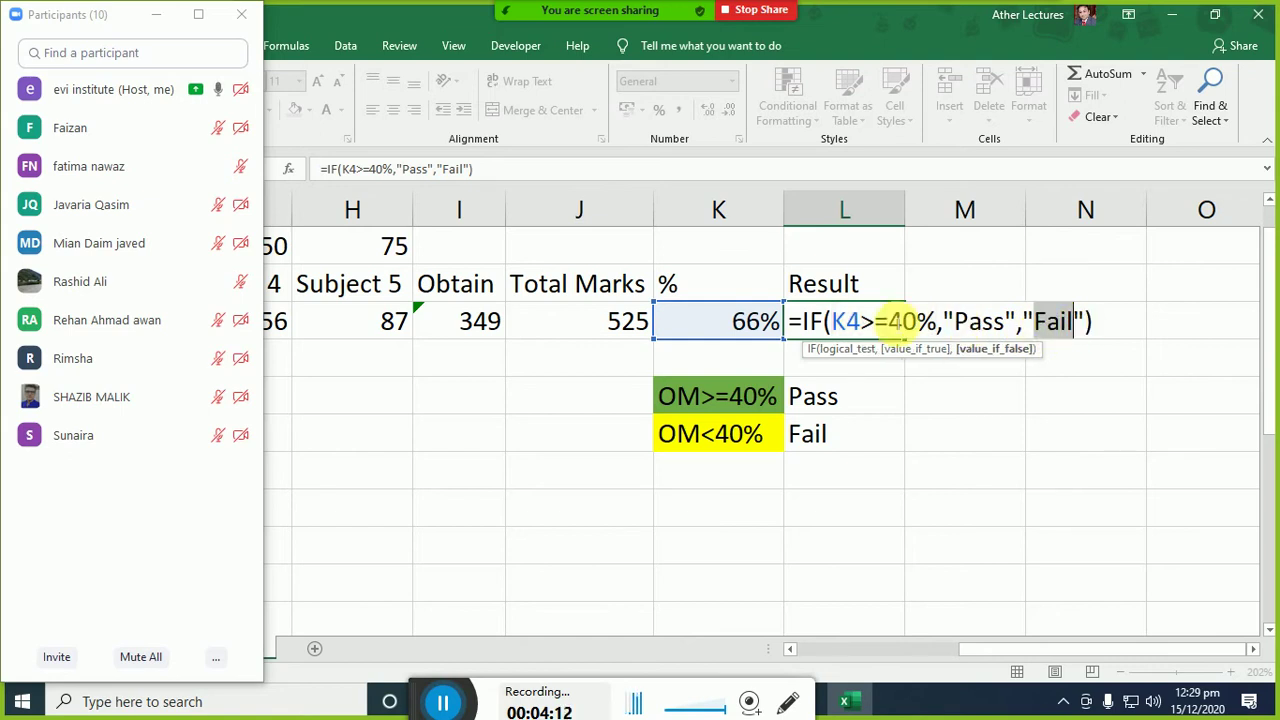
Review the logical test, true value and false value of L4's IF formula in the Function Arguments dialog.
key(shift+F3)
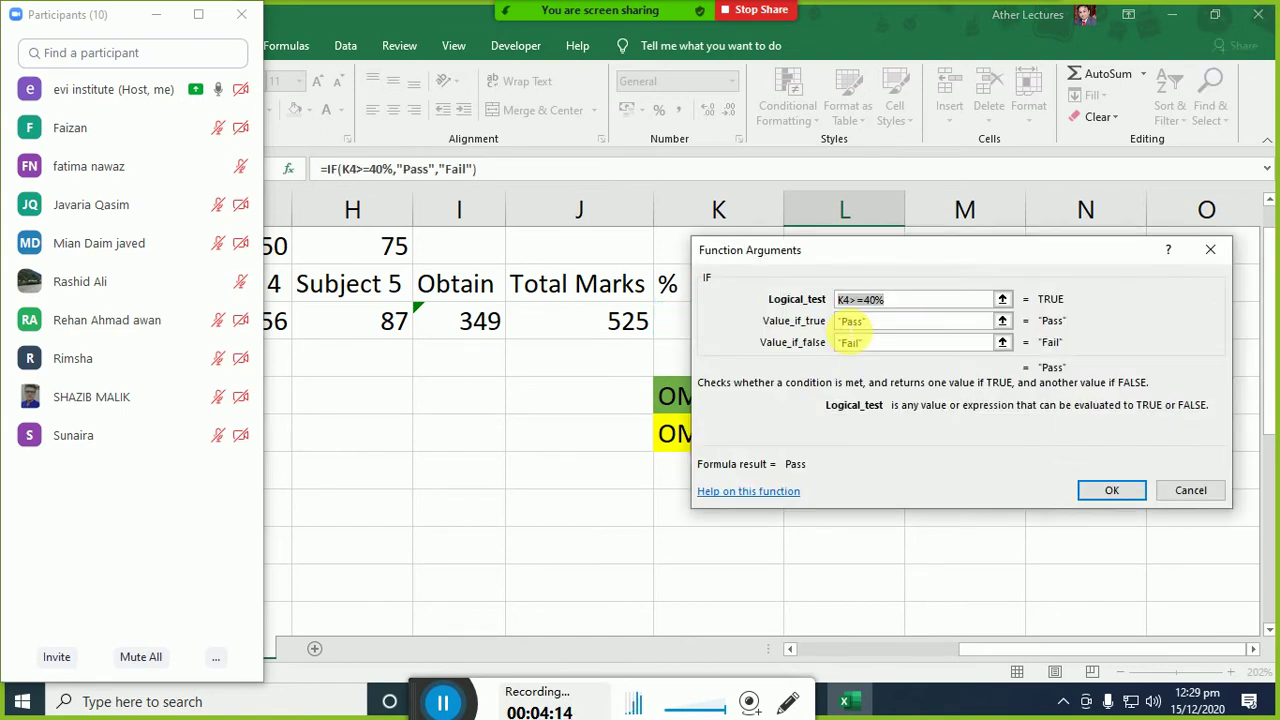
drag(840, 258, 604, 241)
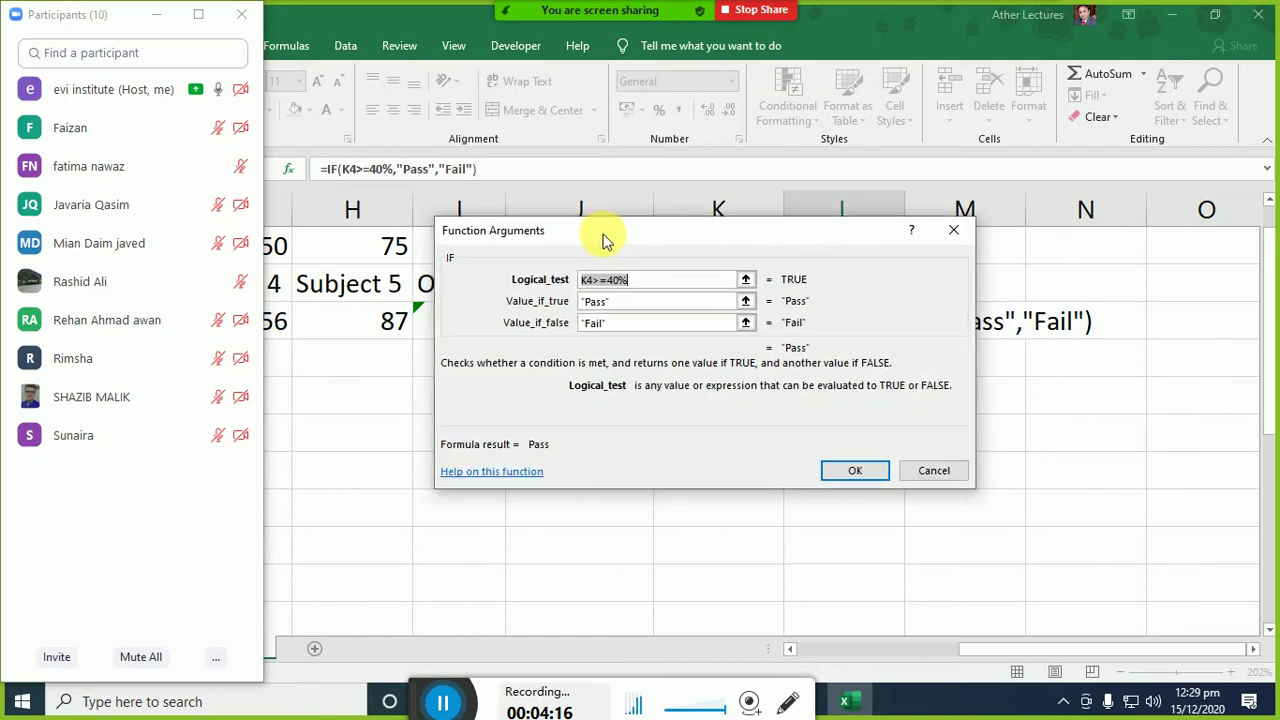
click(643, 280)
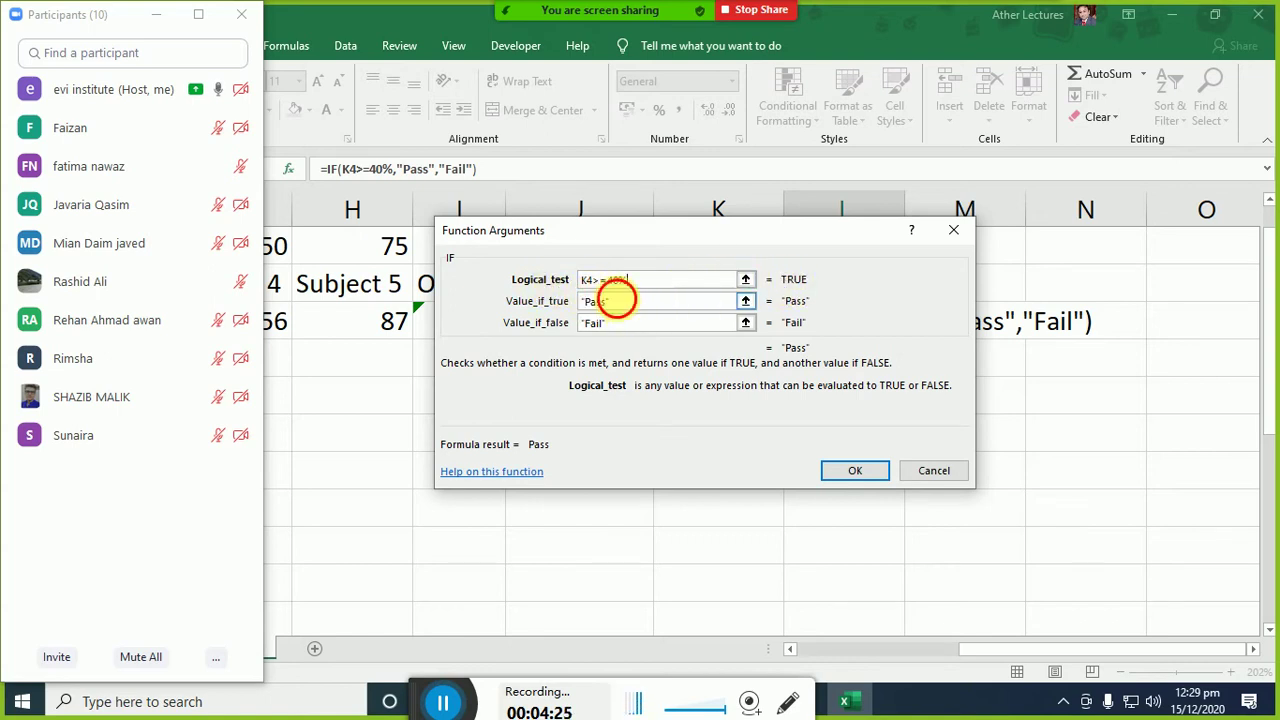
drag(608, 298, 575, 305)
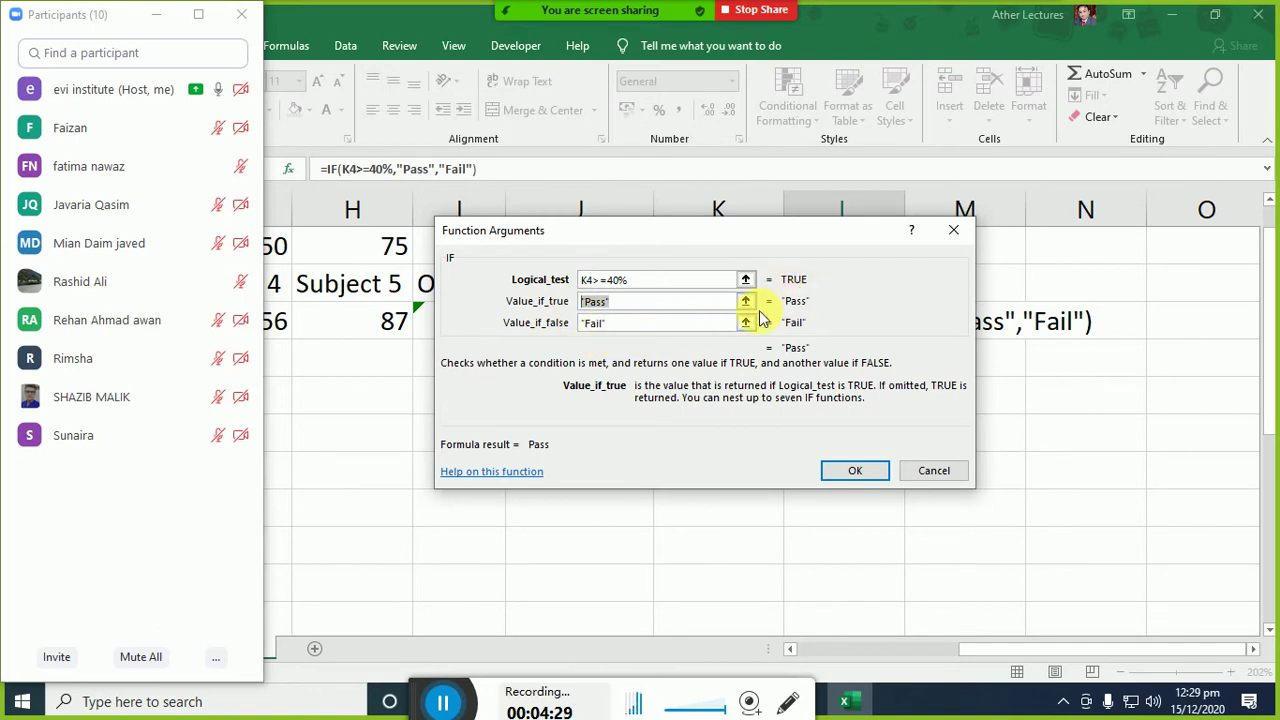
click(594, 326)
drag(594, 330, 578, 332)
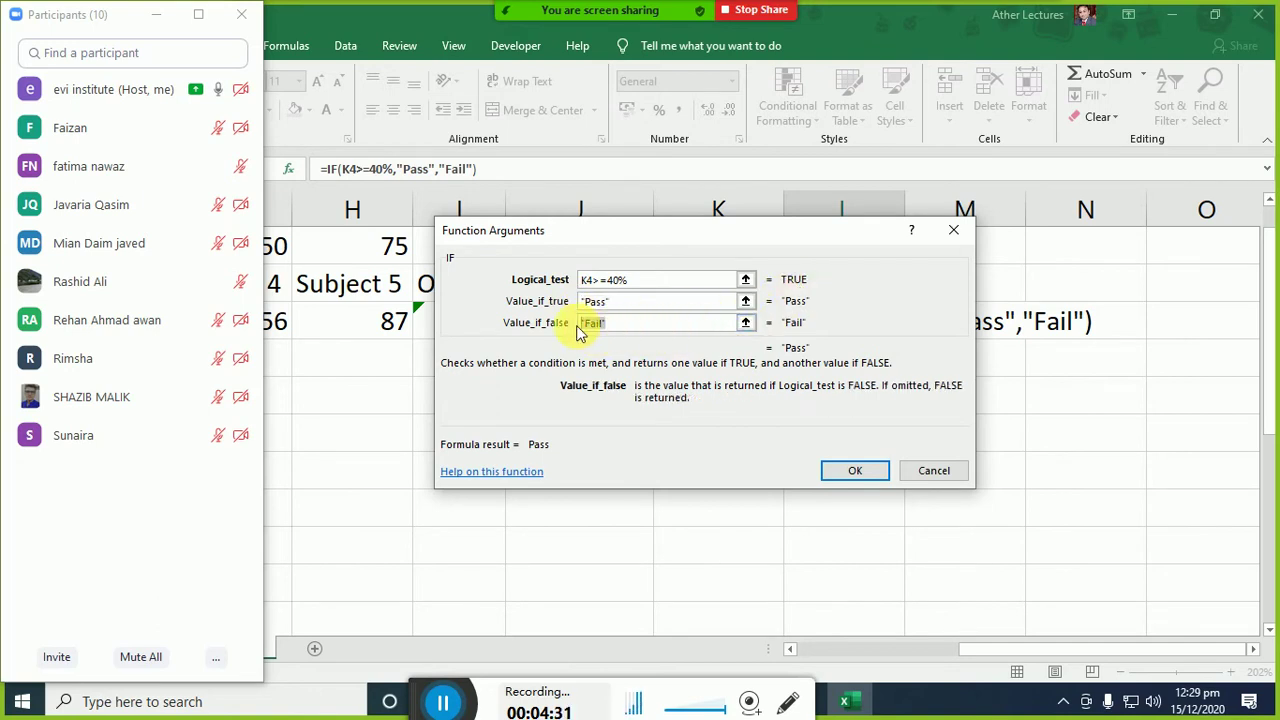
drag(603, 280, 634, 280)
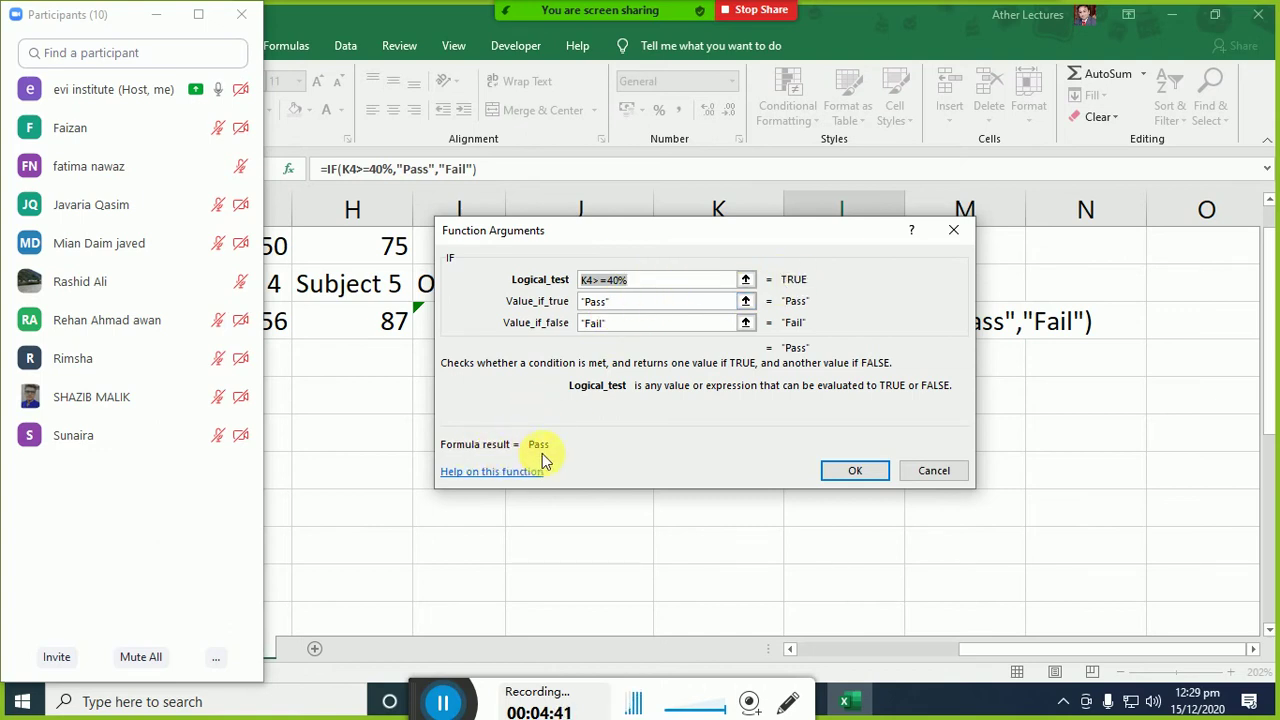
click(840, 474)
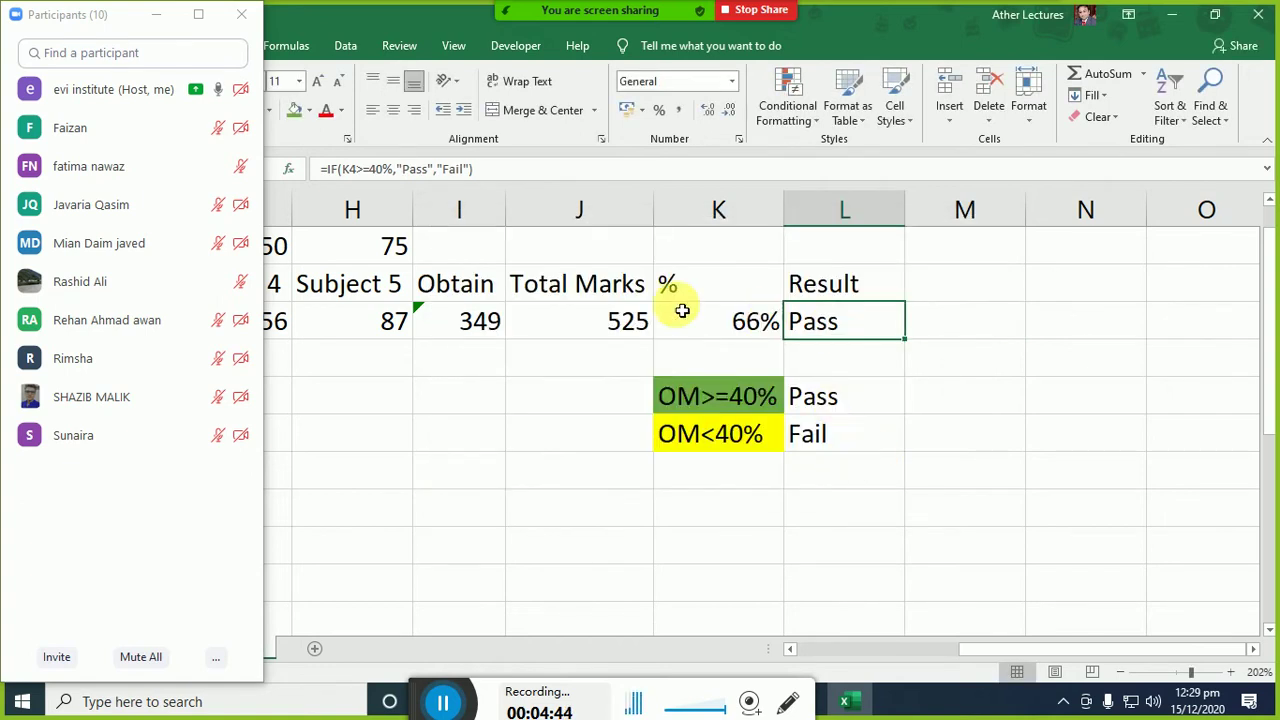
Set the Subject 5 mark in H4 and the Subject 4 mark in G4 to 0.
click(343, 330)
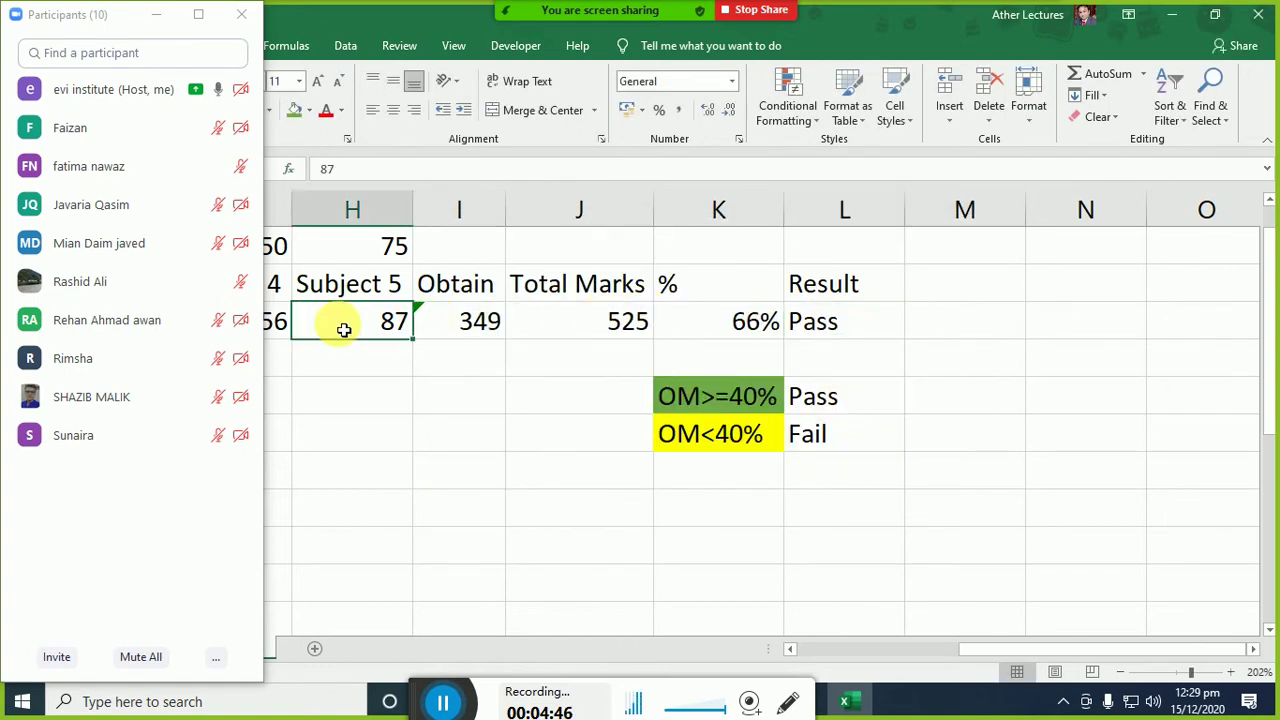
text(0)
key(Left)
text(0)
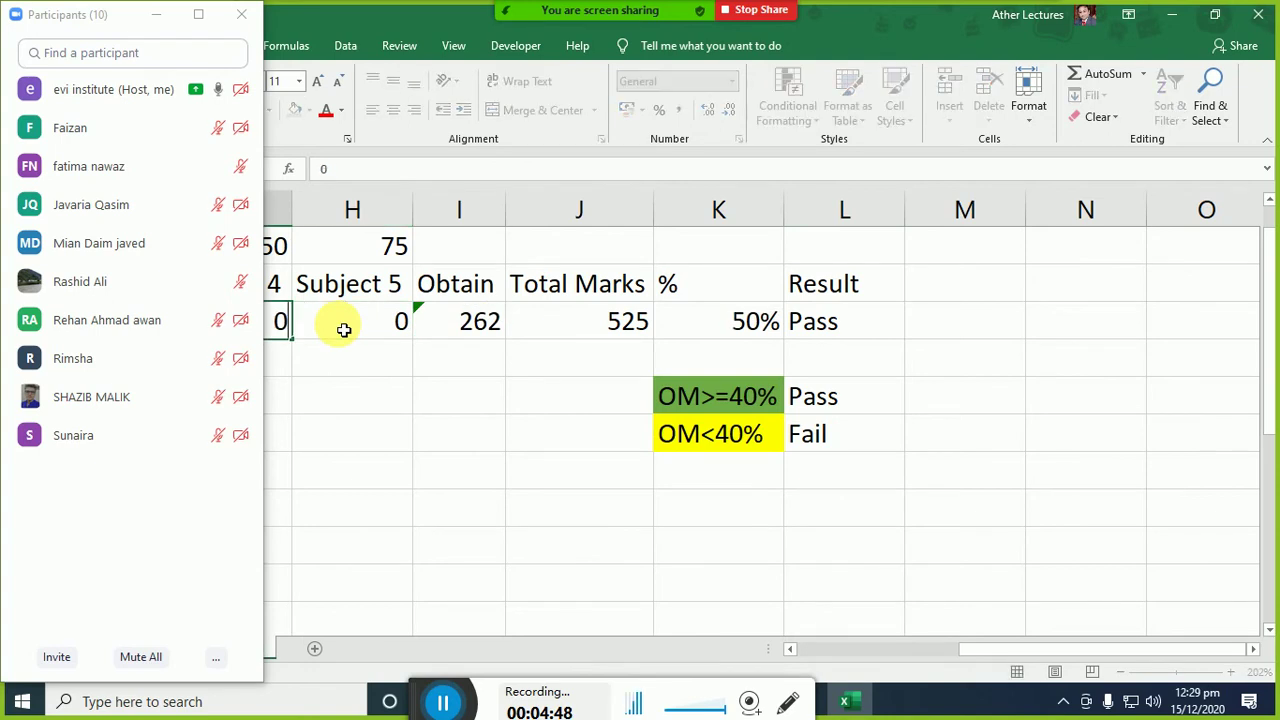
key(Return)
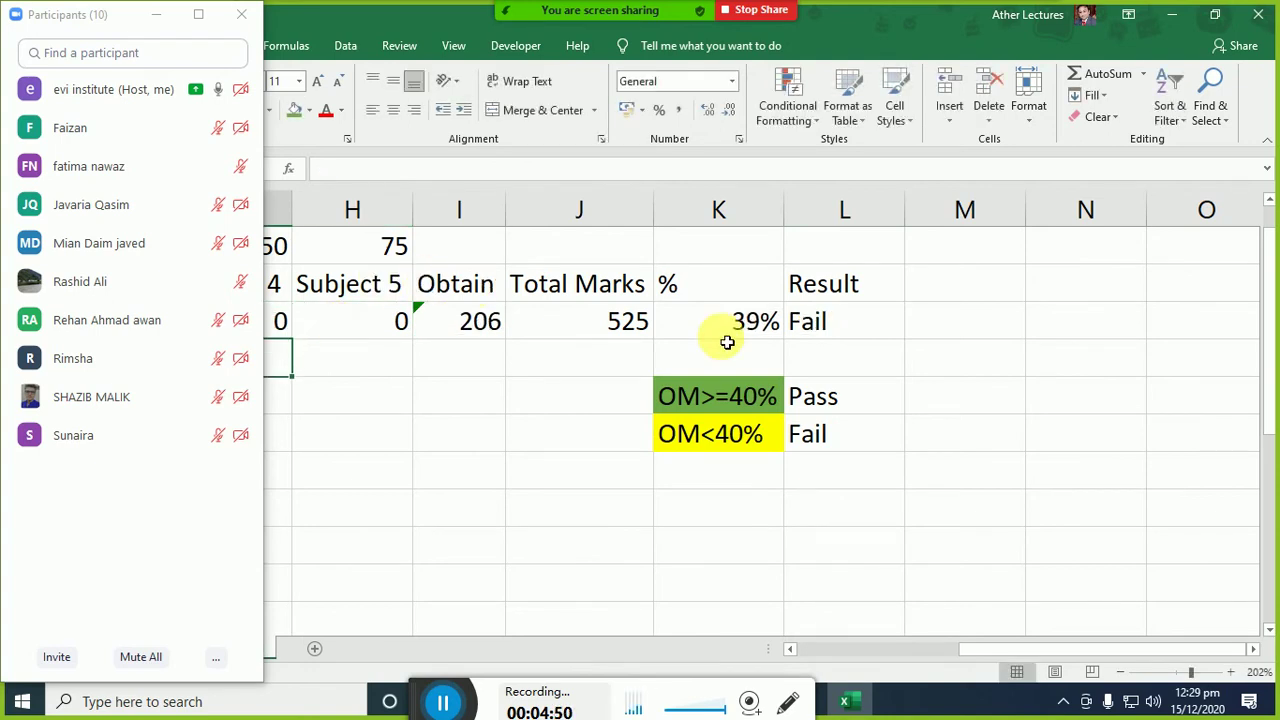
Reopen the function arguments of L4's IF formula and check how each argument evaluates with the reduced marks.
click(829, 332)
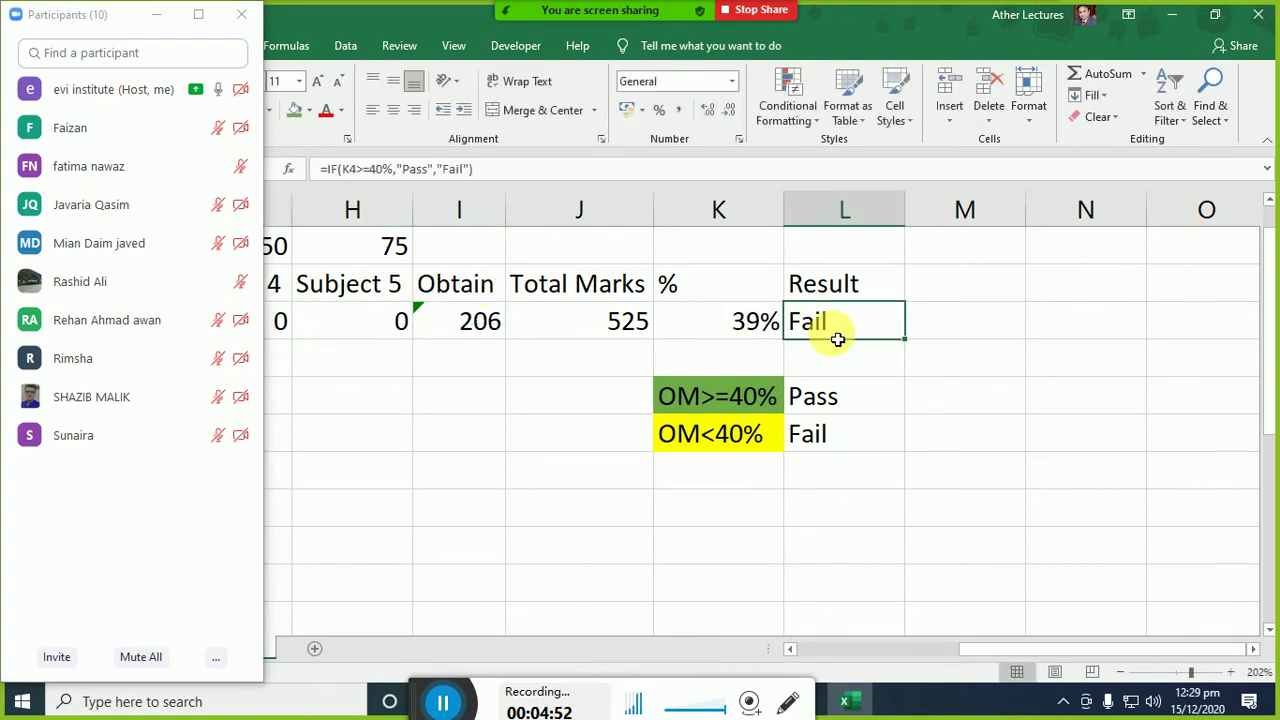
double_click(838, 340)
key(ctrl+a)
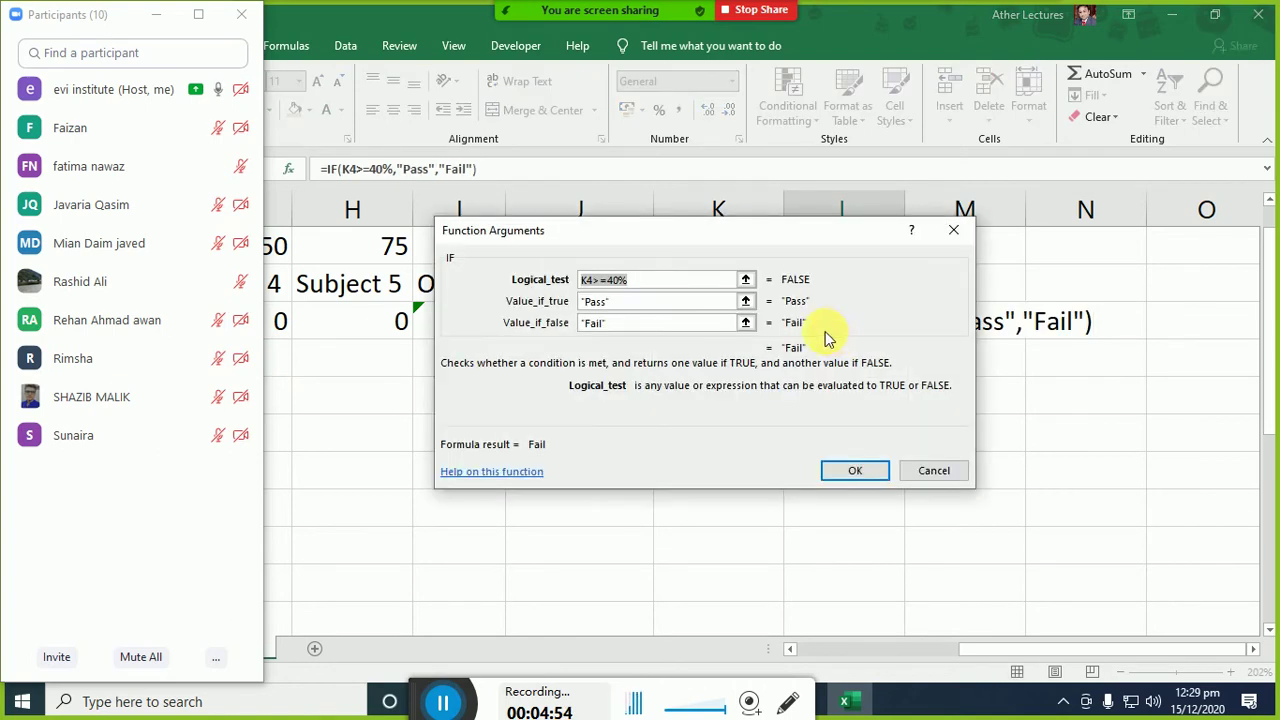
drag(748, 243, 908, 373)
click(804, 411)
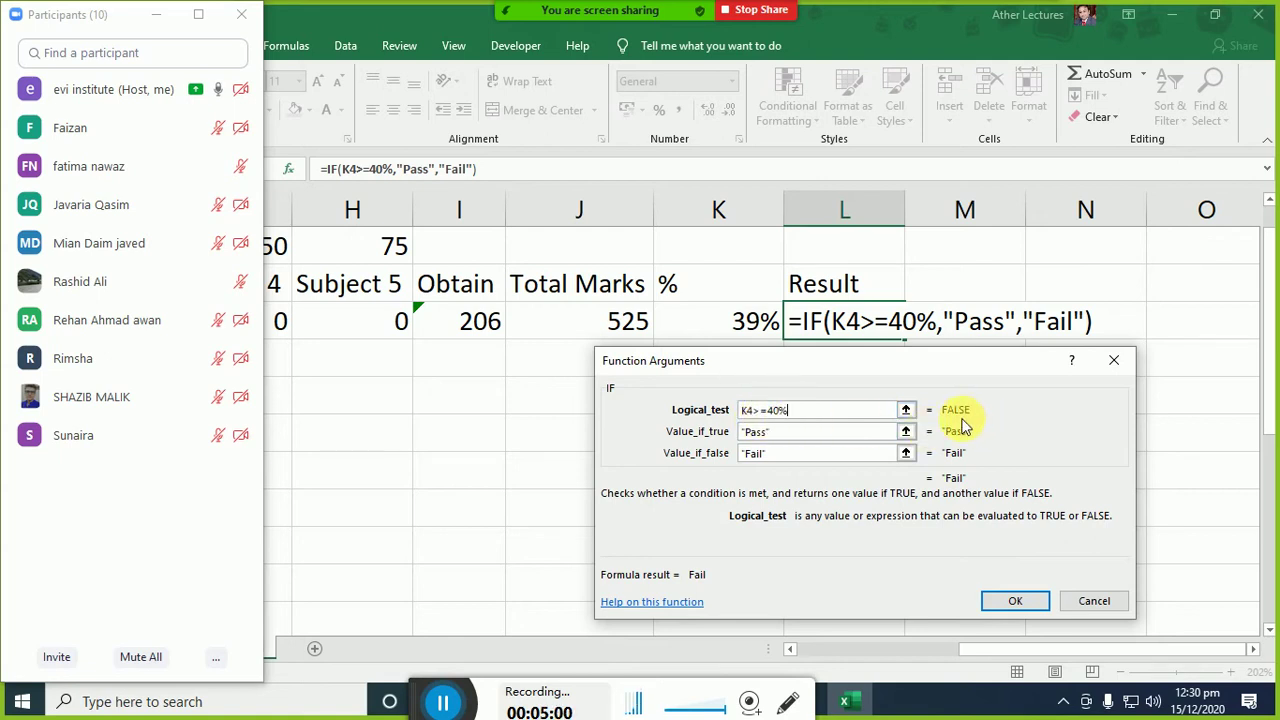
key(Tab)
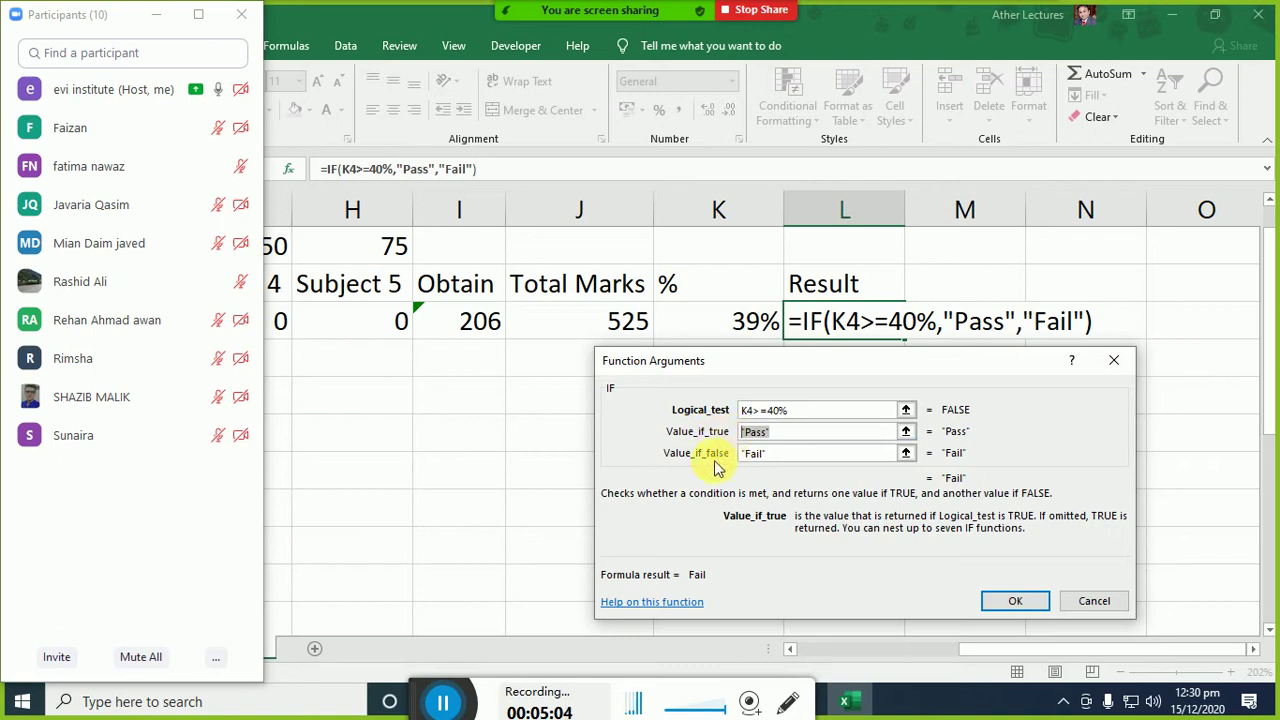
key(Tab)
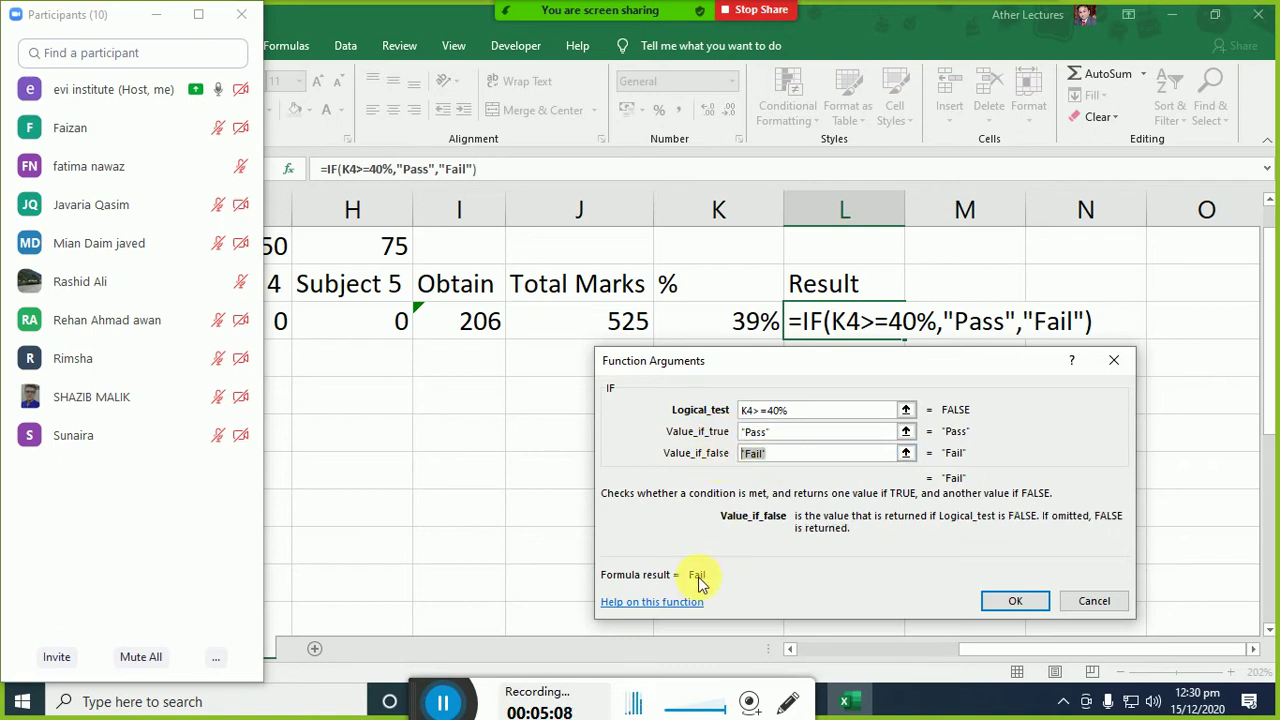
click(1014, 600)
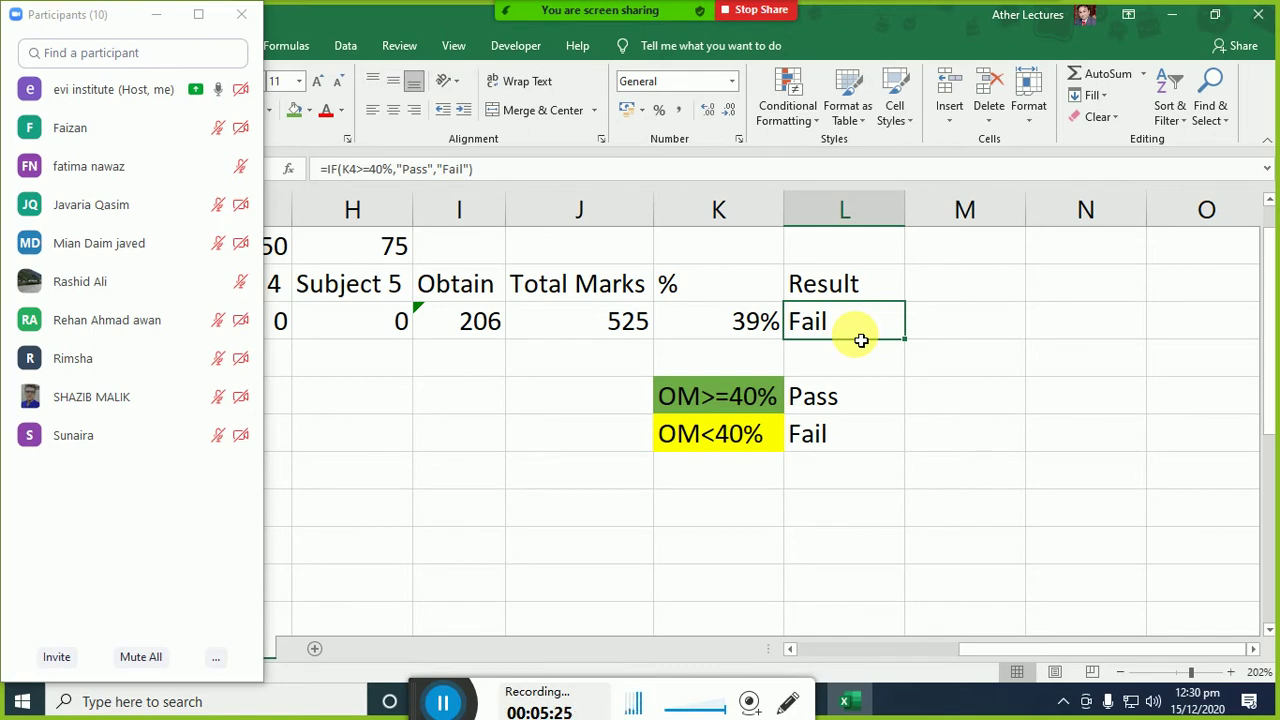
drag(886, 405, 889, 446)
click(880, 337)
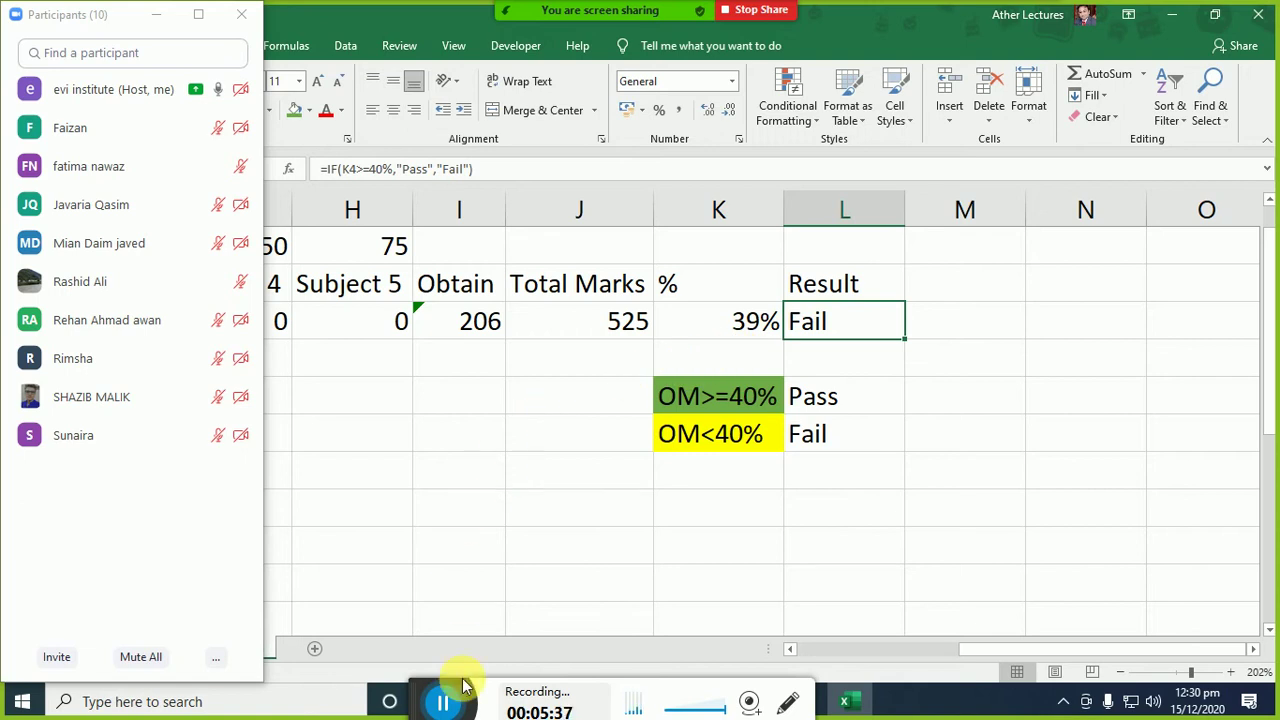
drag(443, 694, 373, 697)
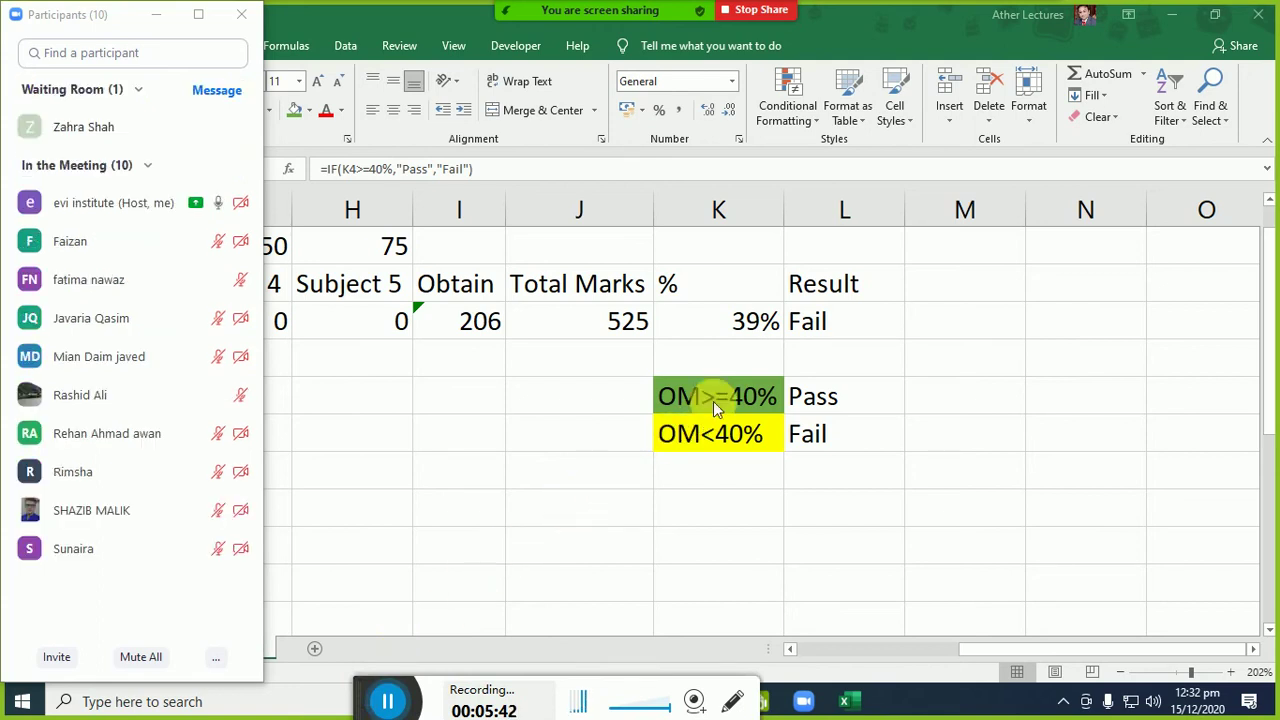
Admit the participant in the Zoom waiting room to the meeting.
click(163, 126)
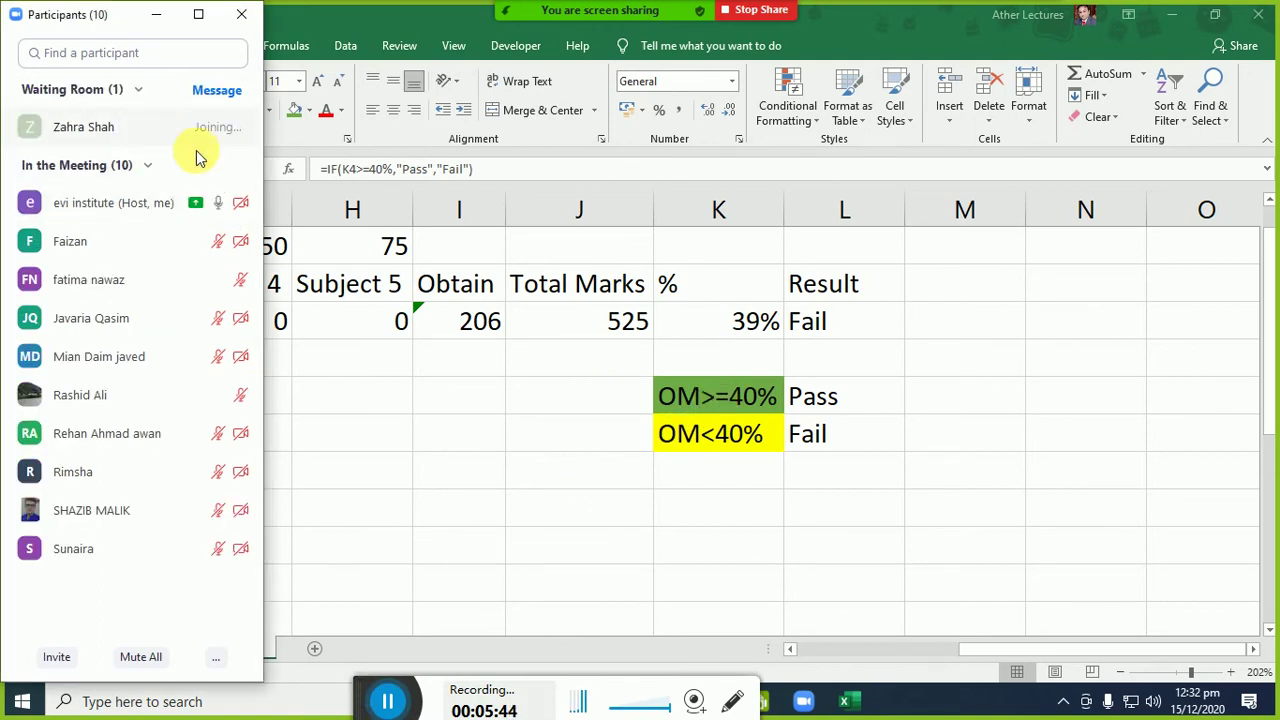
click(712, 404)
drag(712, 404, 830, 450)
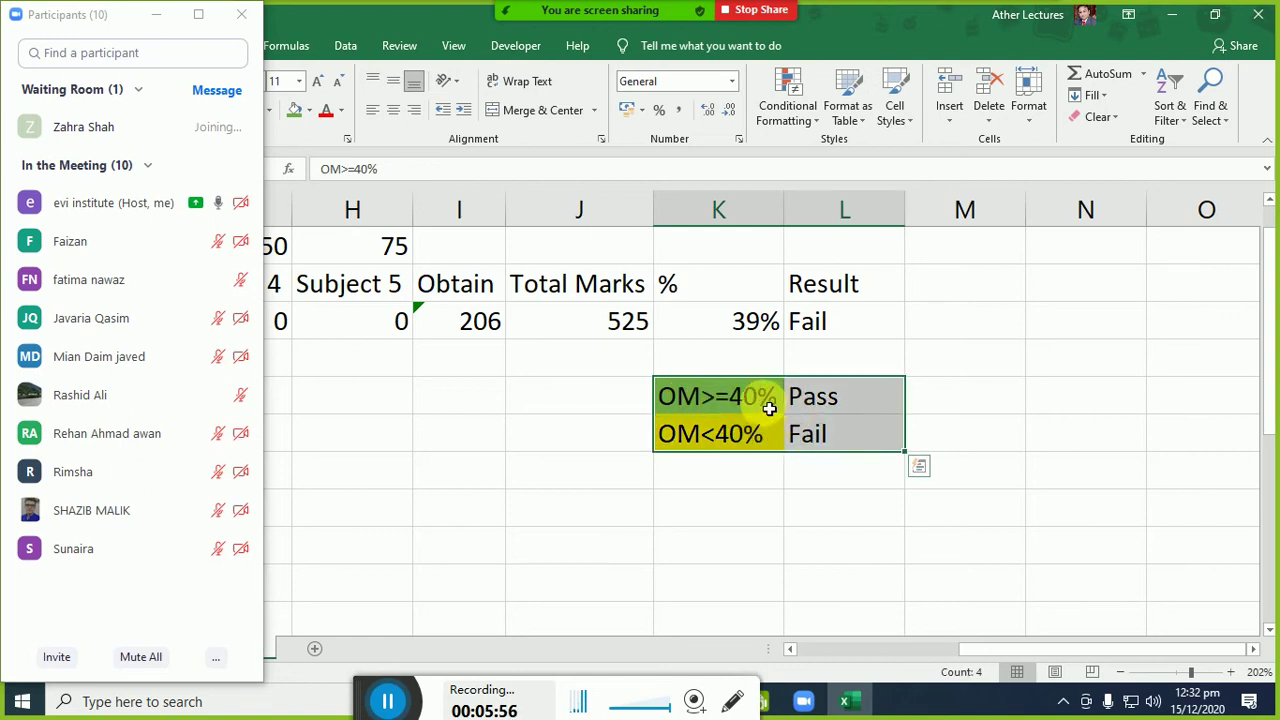
click(688, 408)
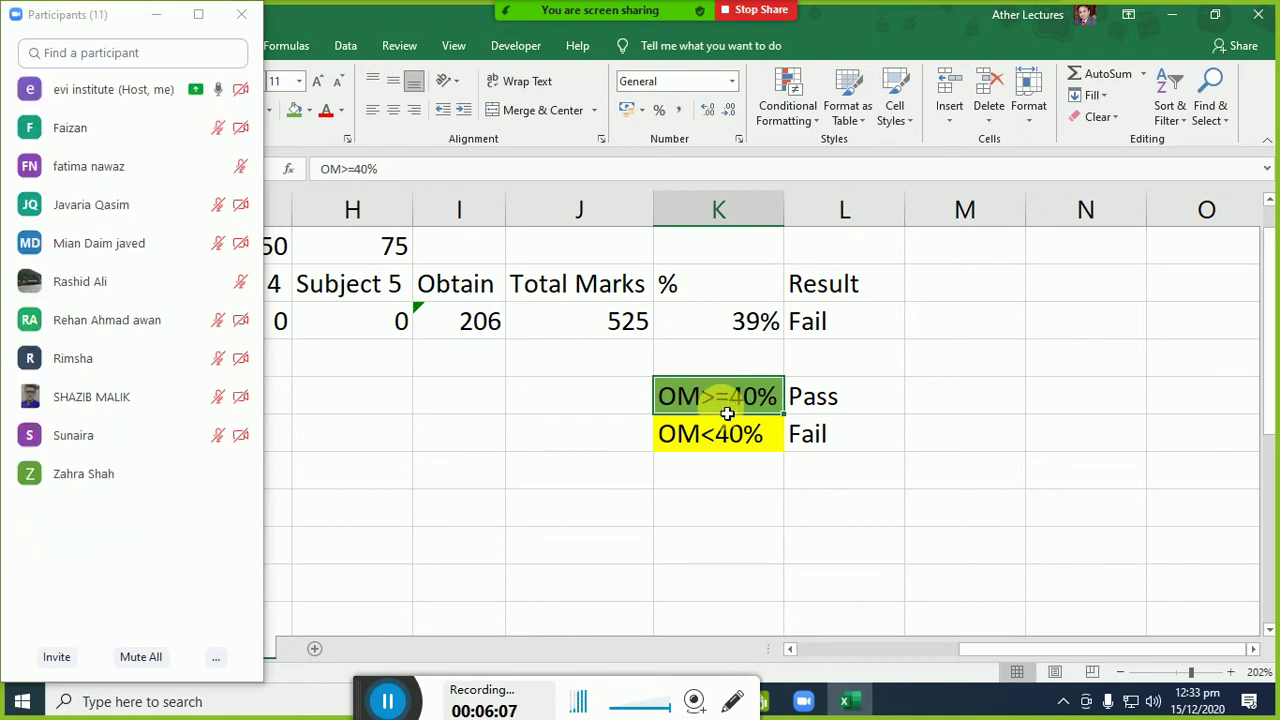
drag(805, 403, 844, 436)
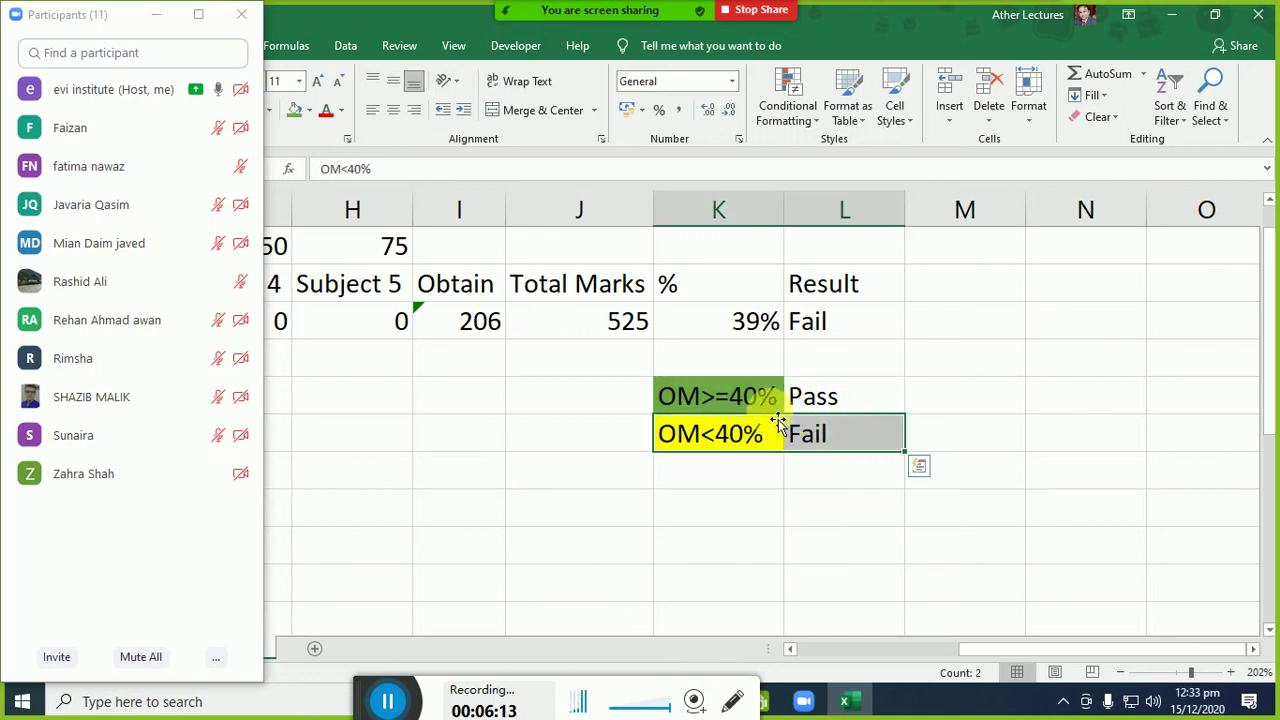
Change the condition beside Pass in cell K6 to OM>=33%.
drag(764, 403, 790, 455)
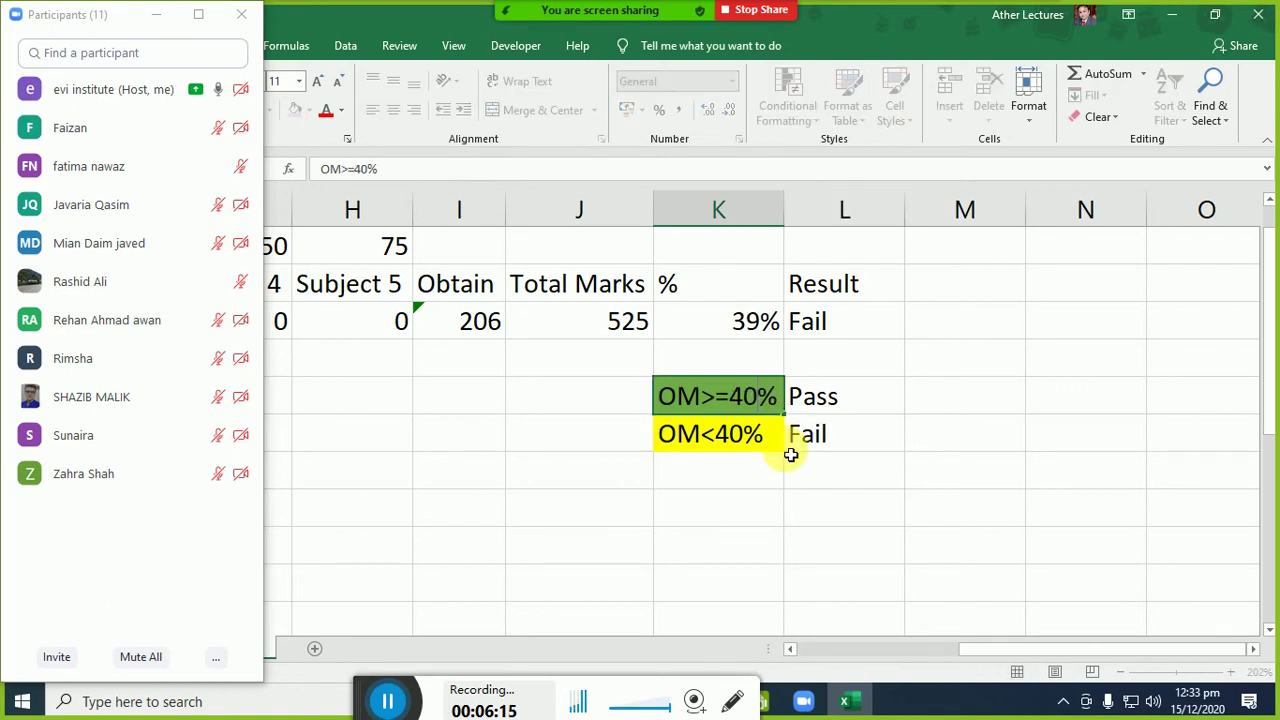
key(BackSpace)
key(BackSpace)
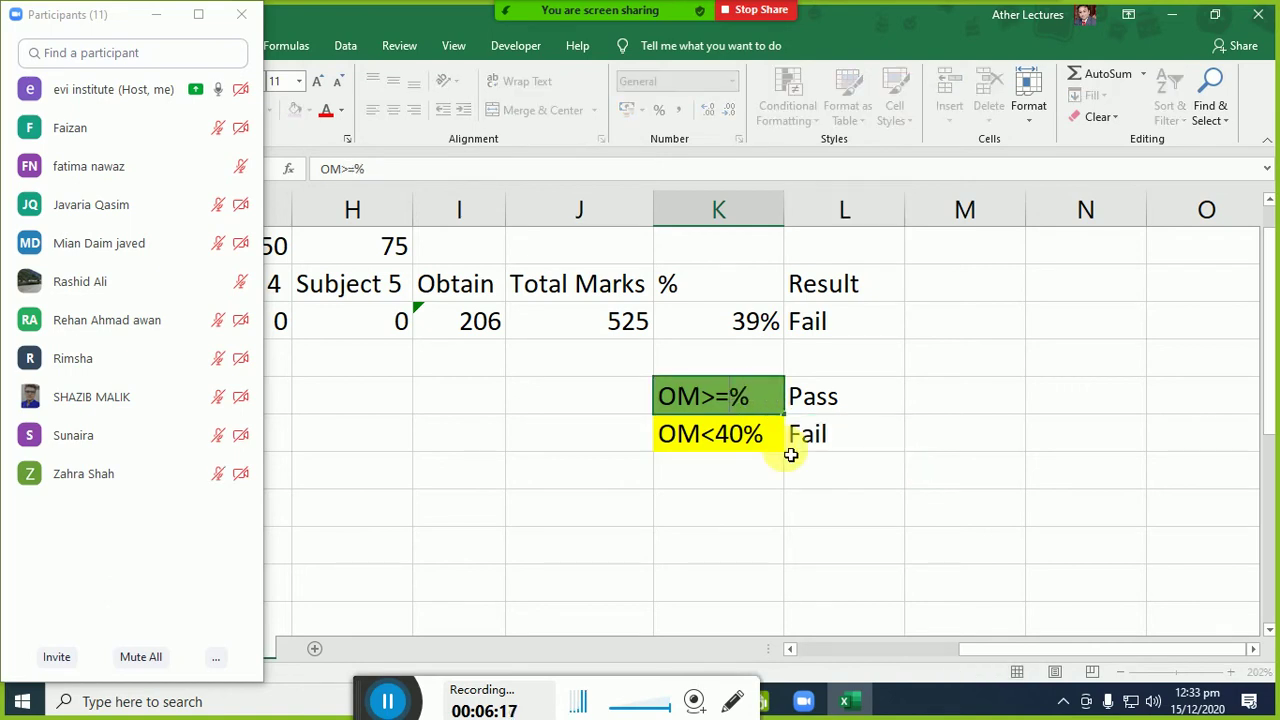
text(33)
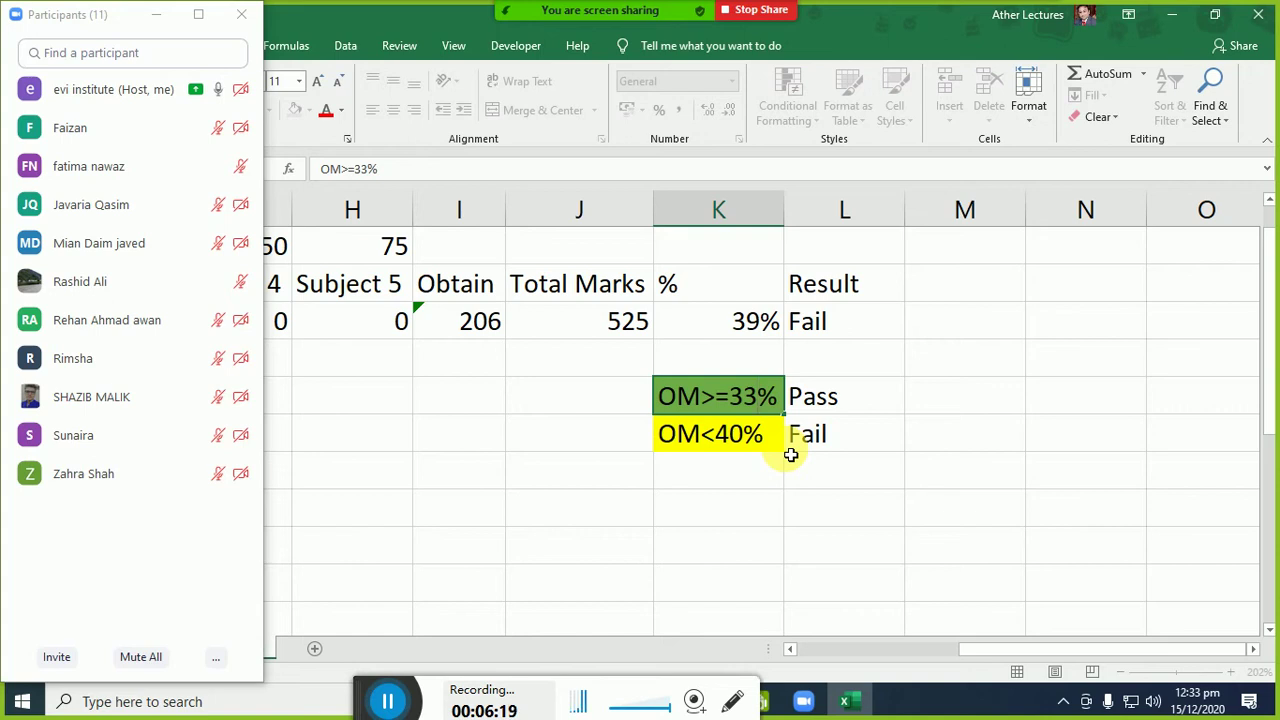
key(Return)
Change the condition beside Fail in cell K7 to OM<33%.
key(F2)
key(Left)
key(Delete)
key(Delete)
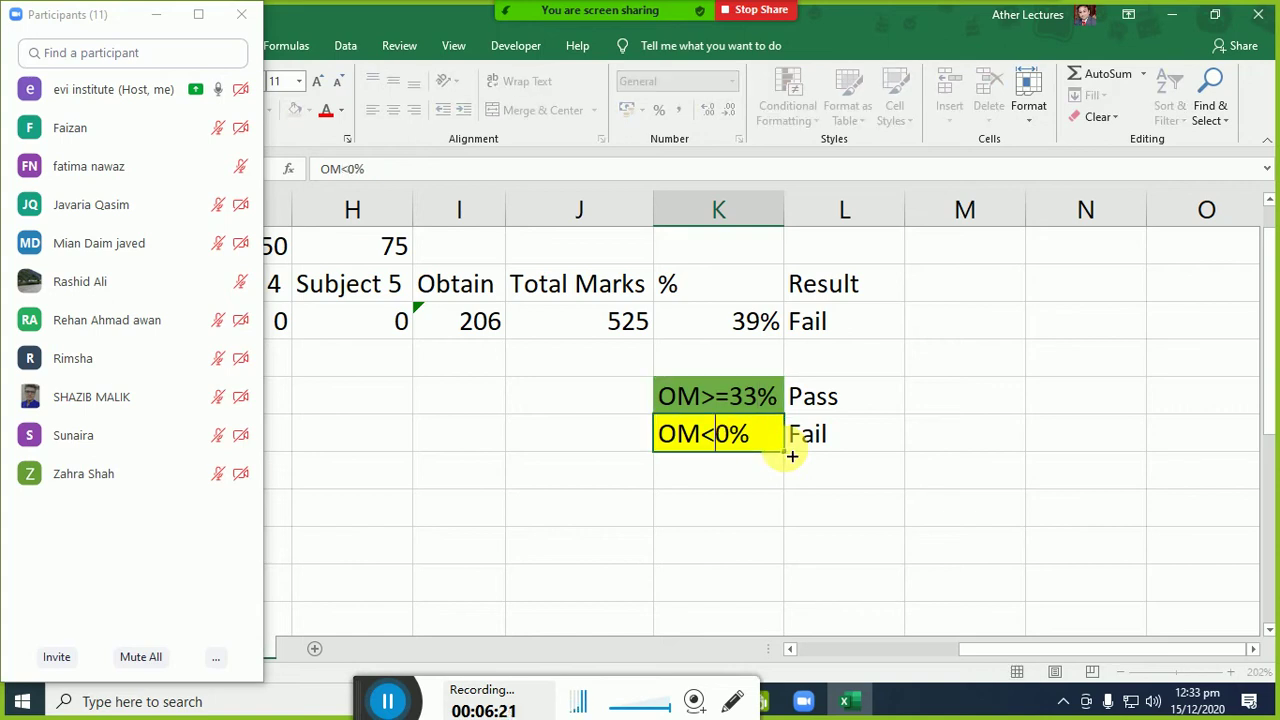
text(33)
key(Return)
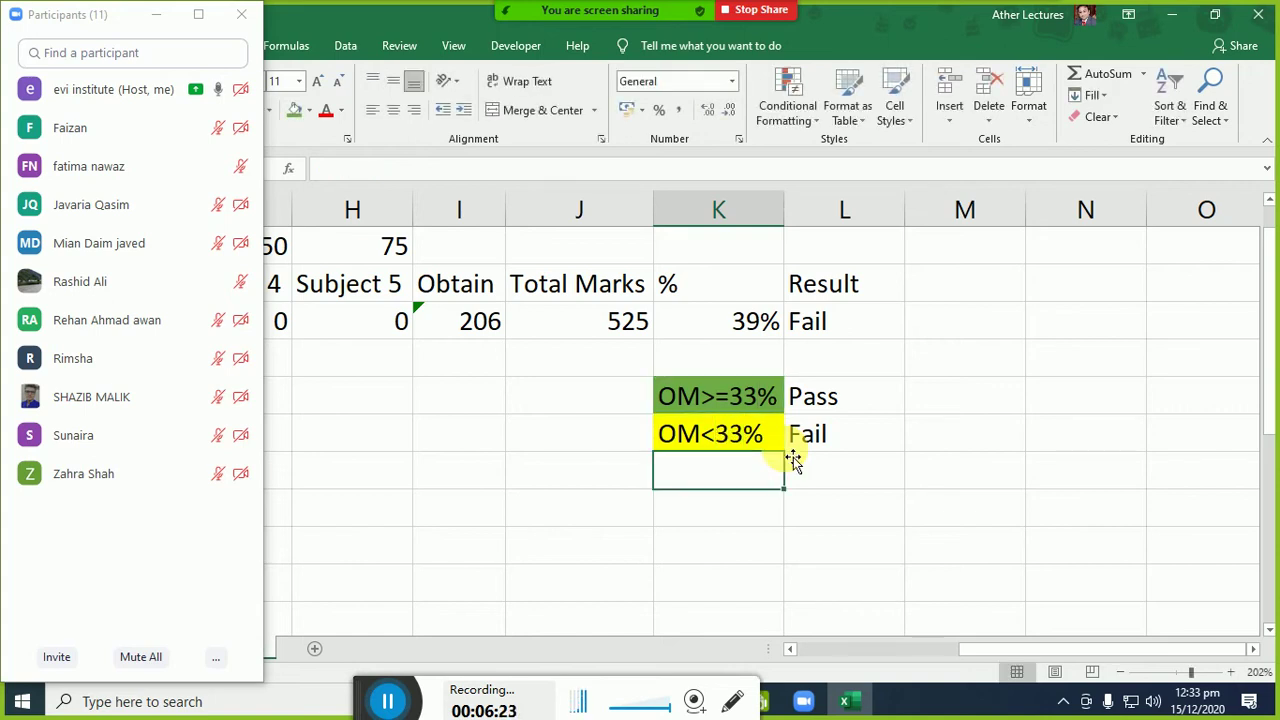
Change the threshold in L4's IF formula to 33%.
double_click(837, 320)
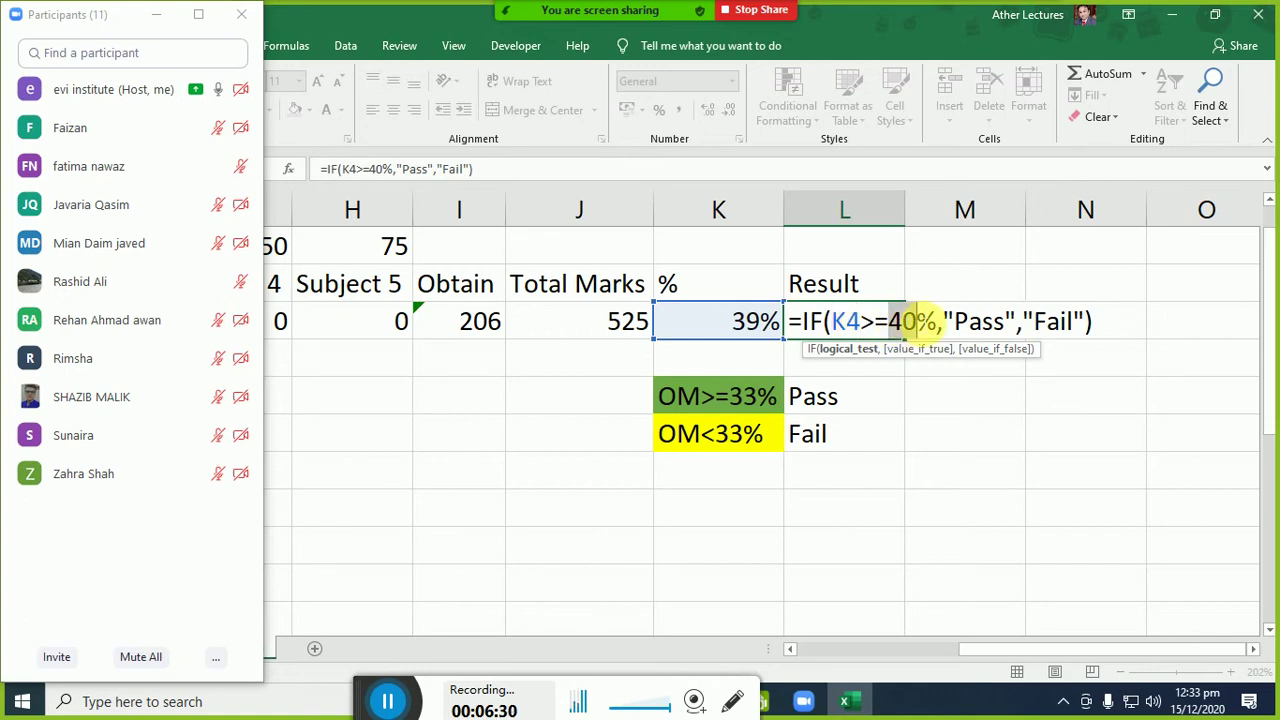
text(33)
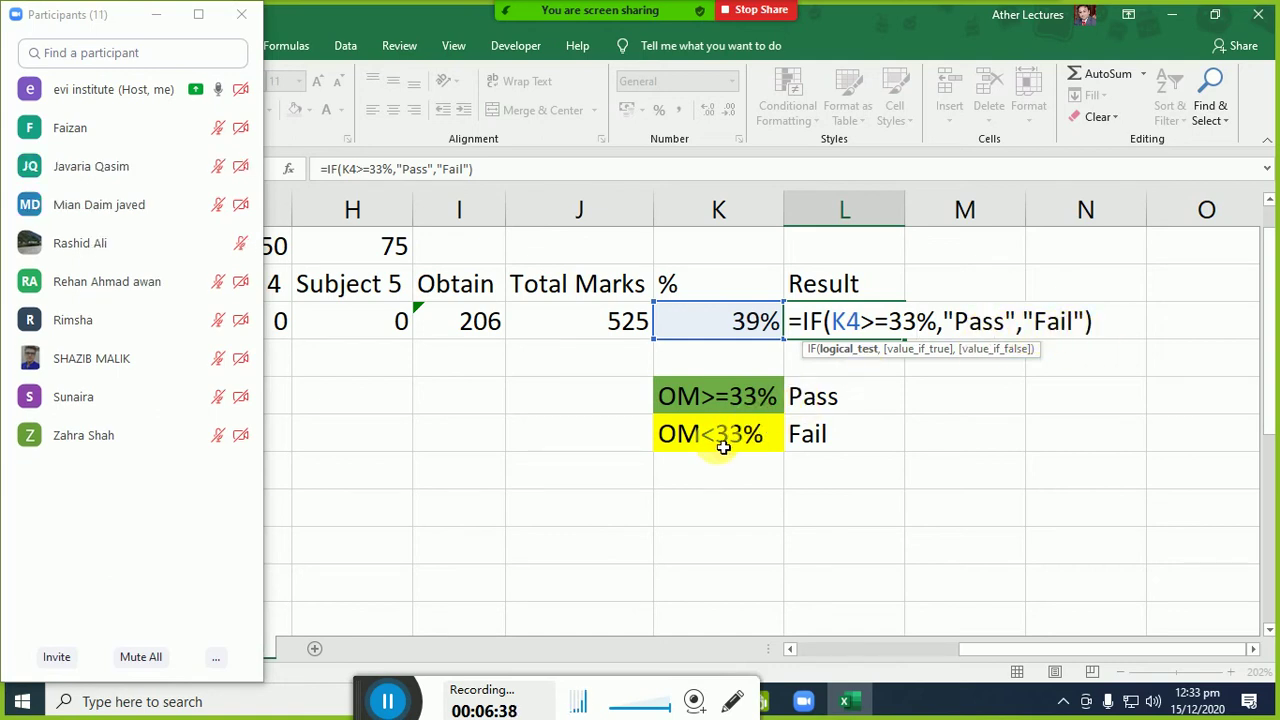
key(Return)
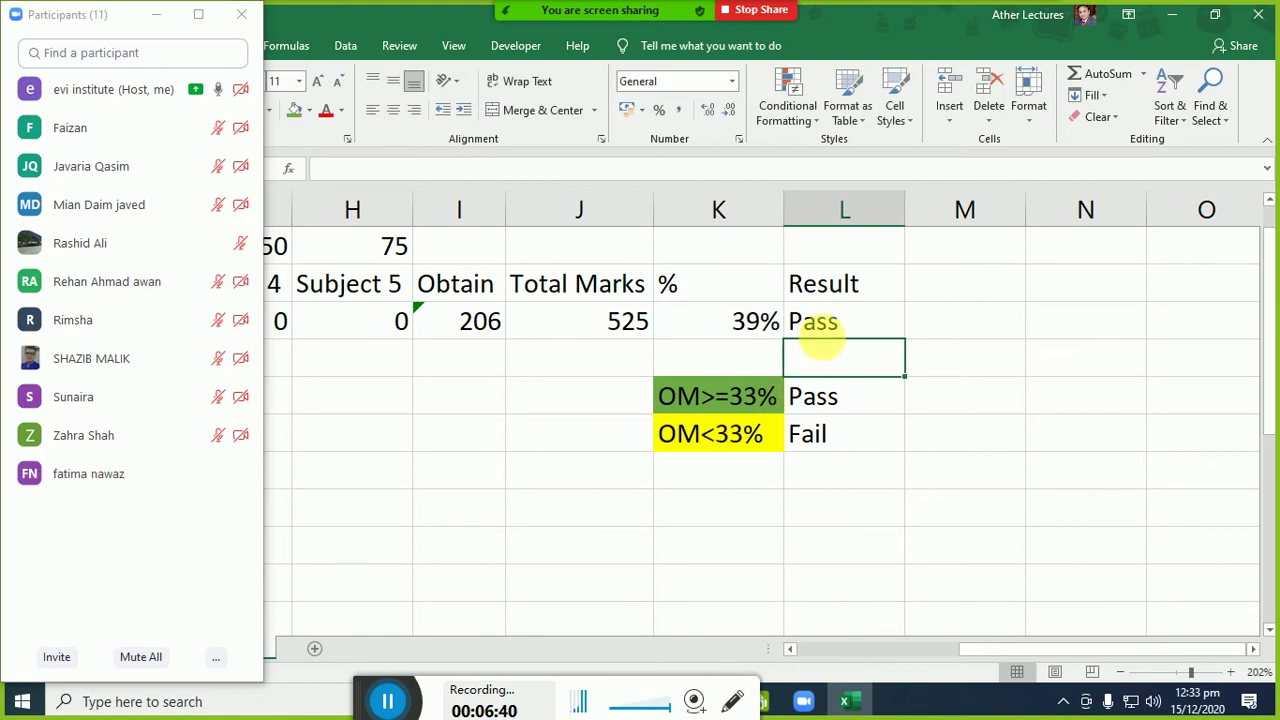
Look over L4's IF formula and clear the condition beside Fail in cell K7.
click(829, 329)
double_click(826, 325)
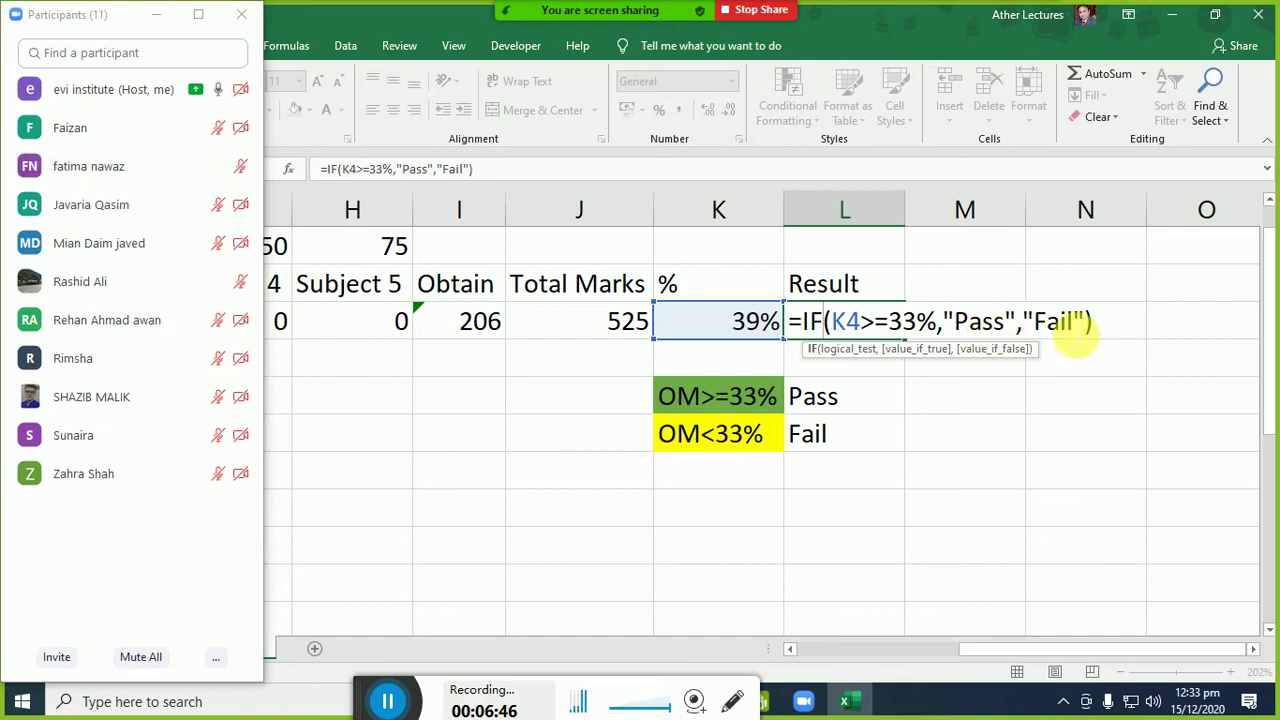
click(770, 433)
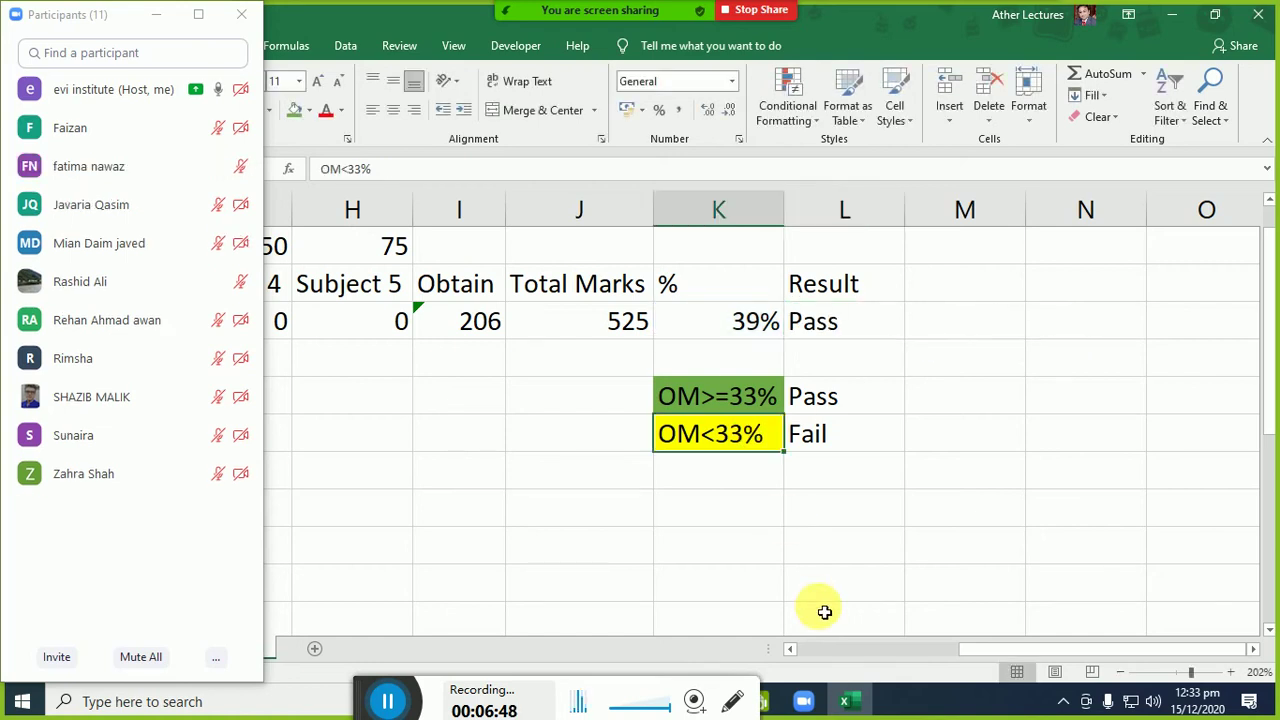
key(Delete)
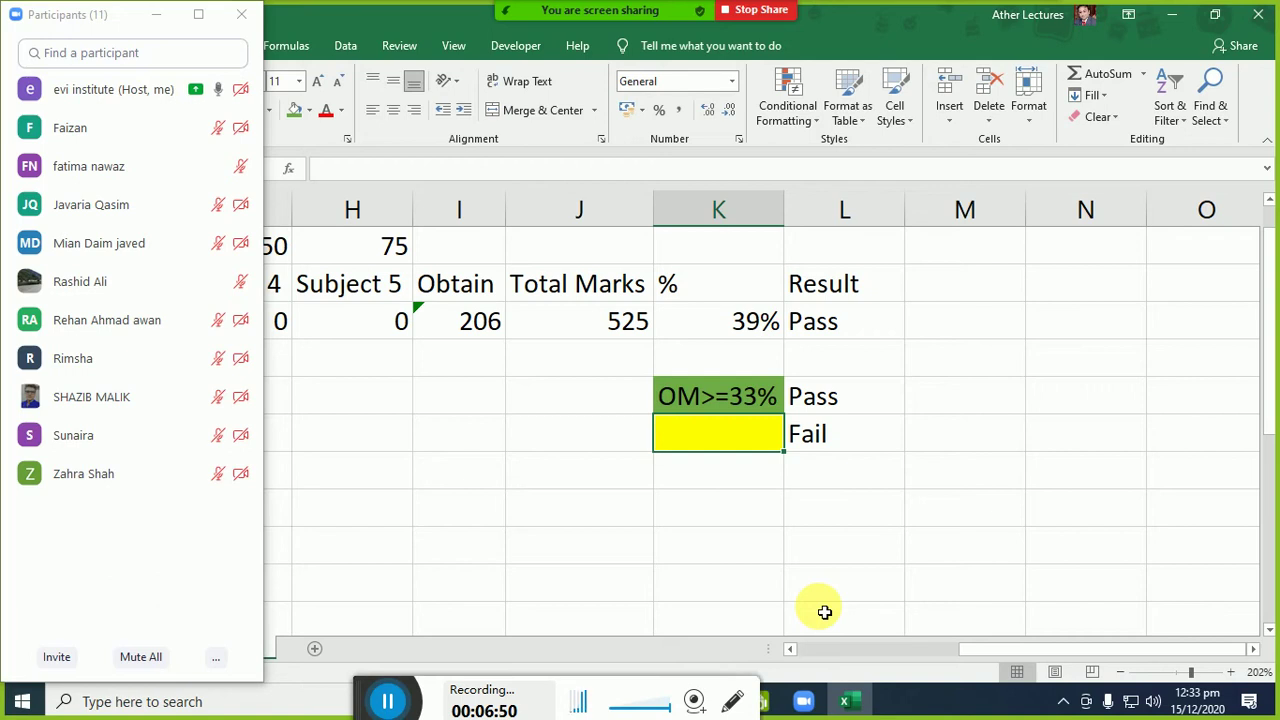
Highlight and review the logical test K4>=33% in L4's IF formula, dismissing the Zoom time-limit notice.
key(Up)
key(Up)
key(Up)
key(Right)
key(F2)
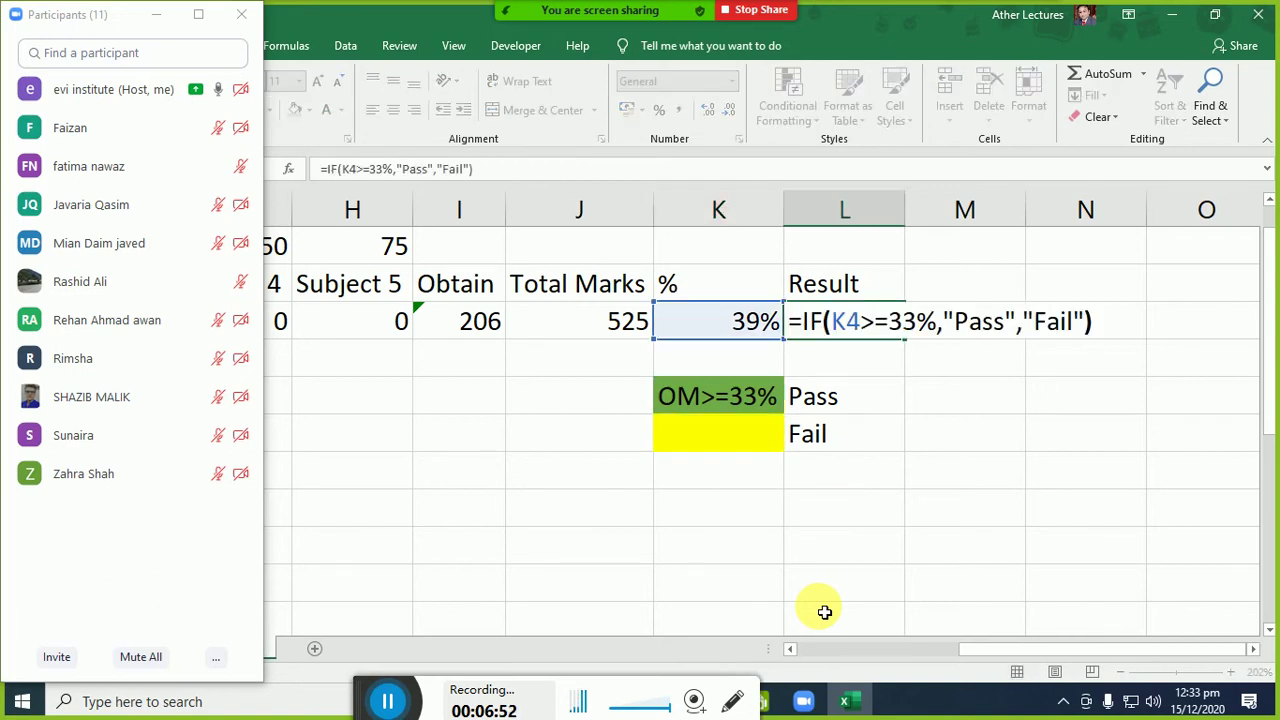
key(Left)
key(Left)
key(Left)
key(Left)
key(Left)
key(Left)
key(Left)
key(Left)
key(Left)
key(Left)
key(Left)
key(Left)
key(Left)
key(Left)
key(Left)
key(Left)
key(Left)
key(Left)
key(shift+Right)
key(shift+Right)
key(shift+Right)
key(shift+Right)
key(shift+Right)
key(shift+Right)
key(shift+Right)
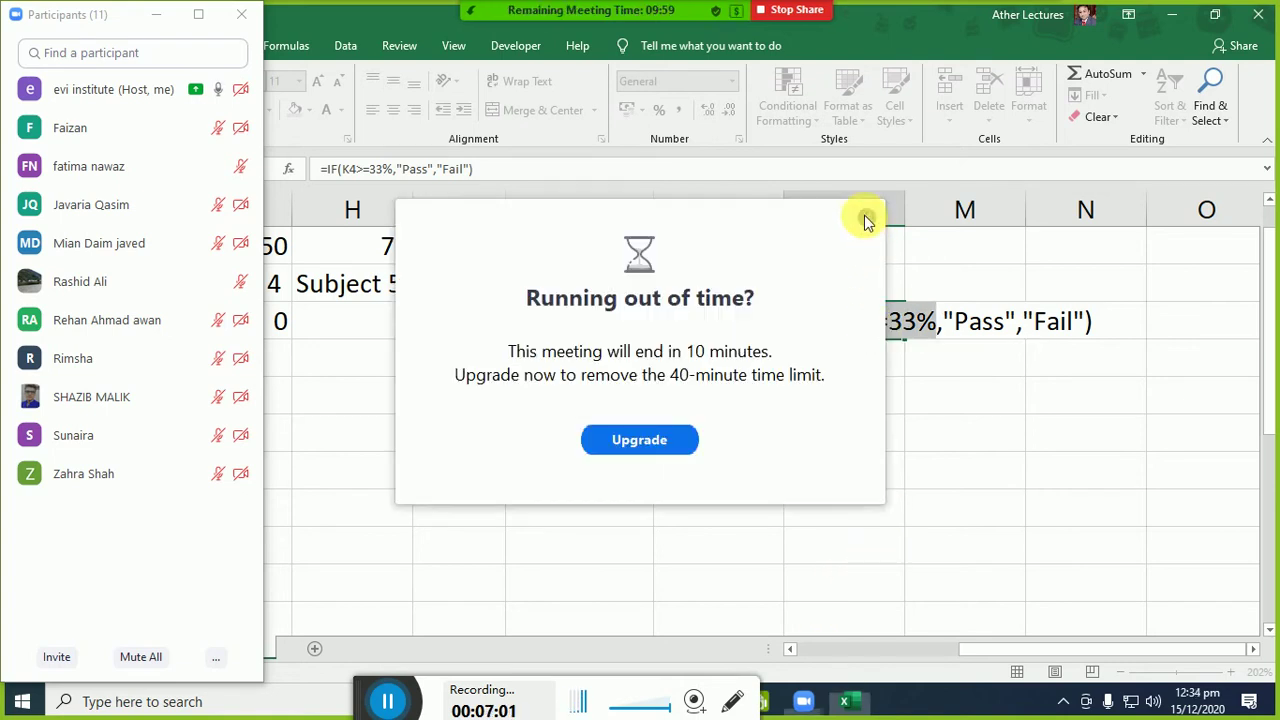
click(866, 217)
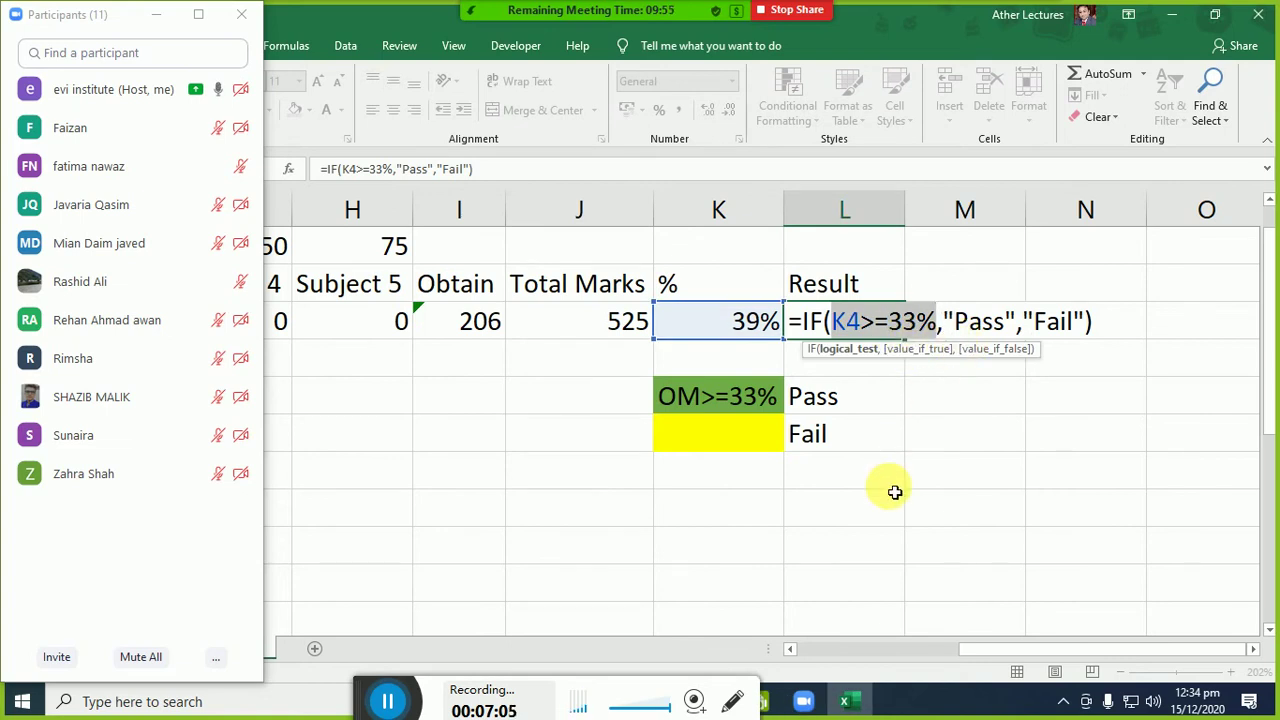
key(Return)
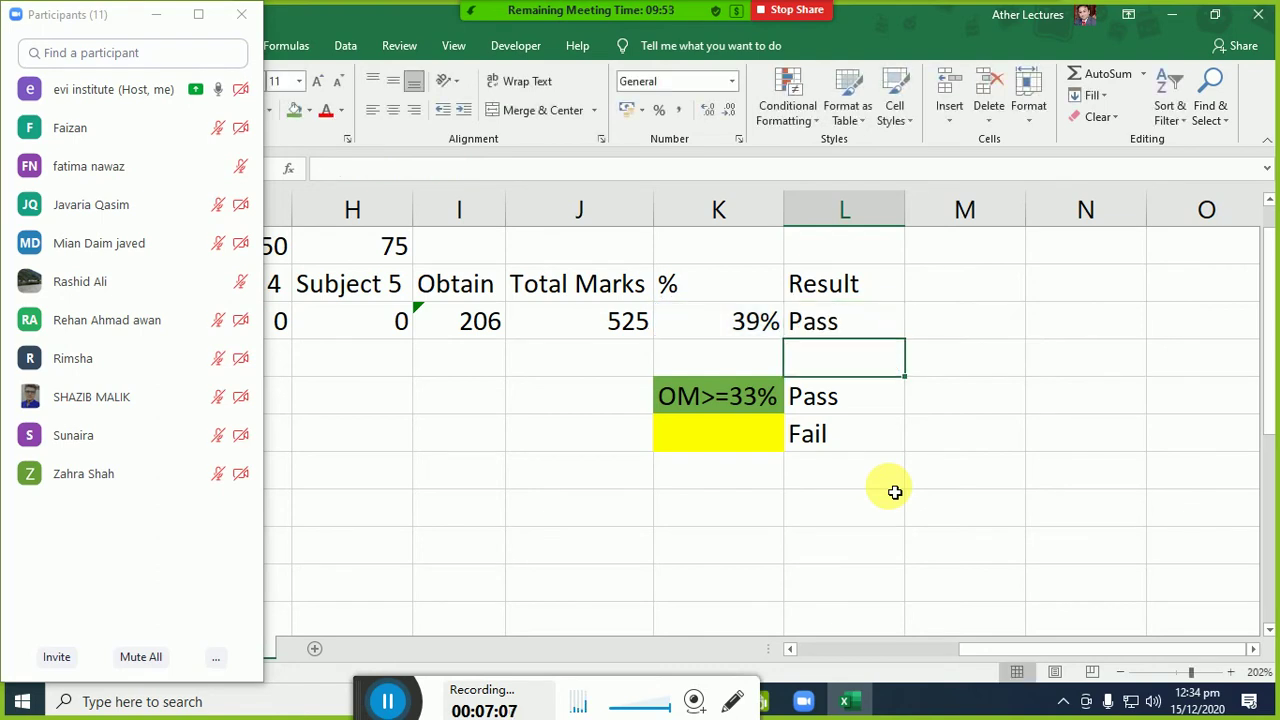
key(Up)
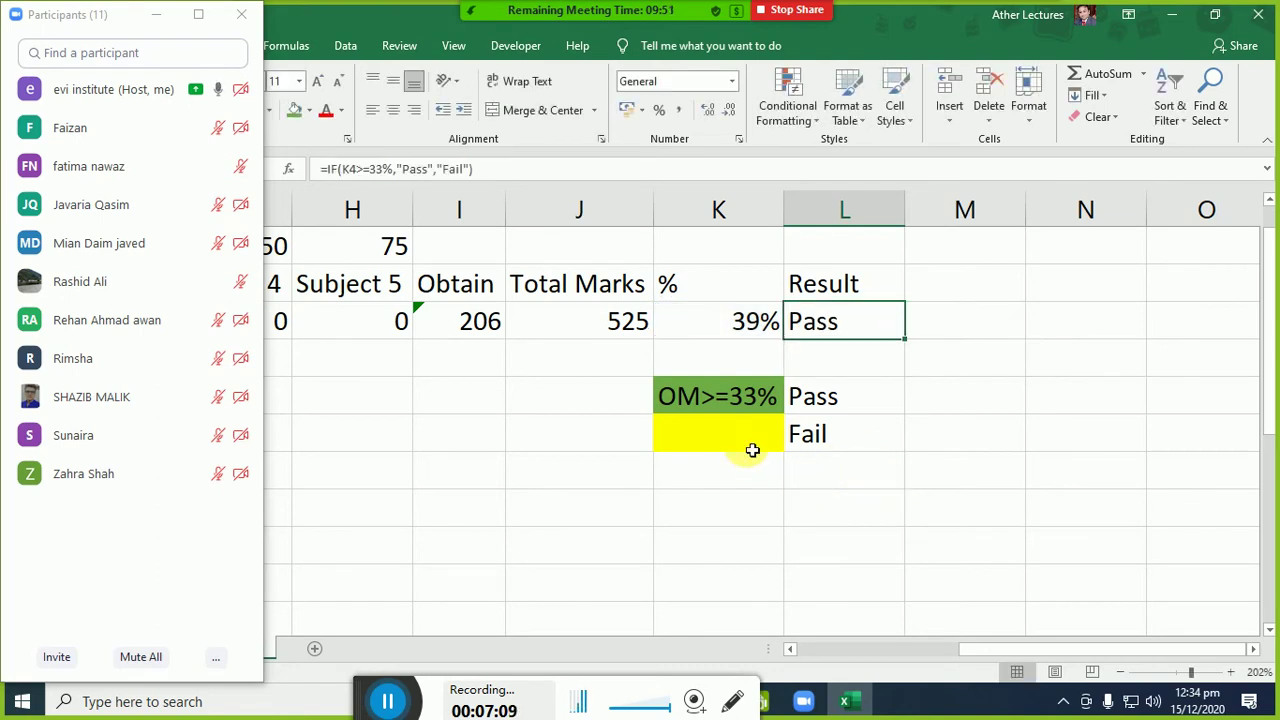
Undo the clearing of K7 and the 33% threshold edits in L4, K7 and K6.
click(752, 450)
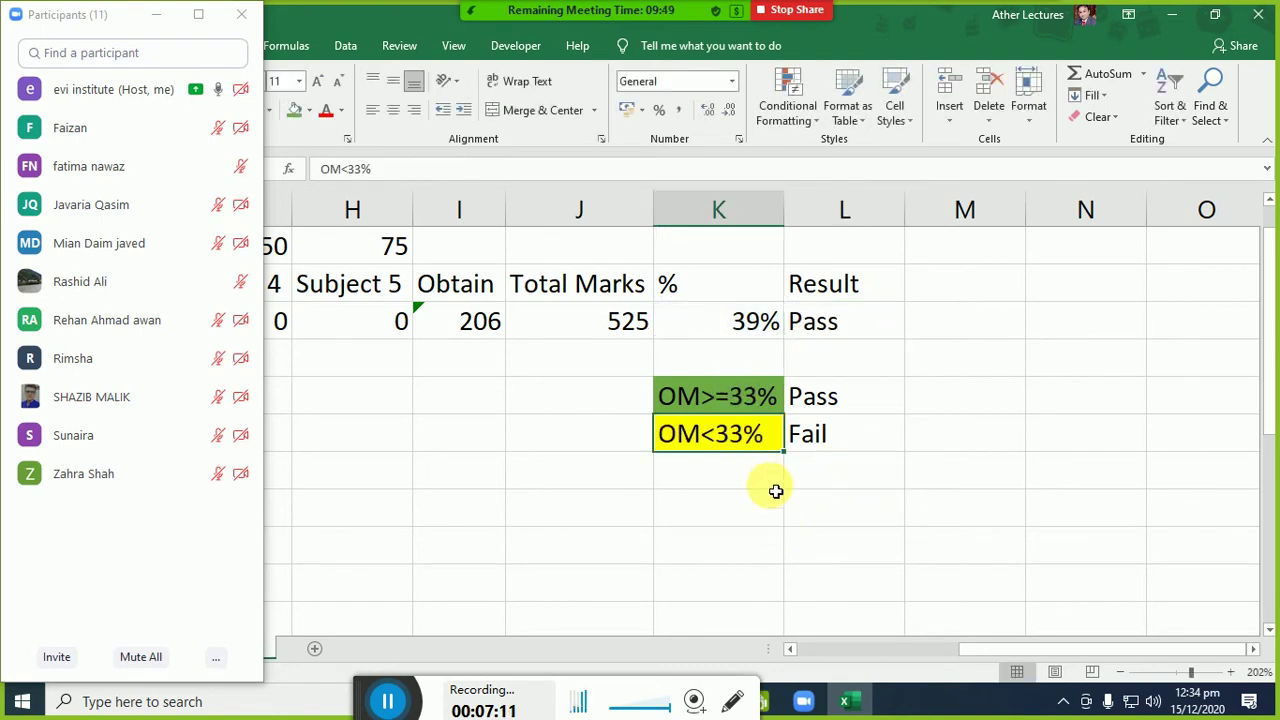
key(ctrl+z)
key(ctrl+z)
key(ctrl+z)
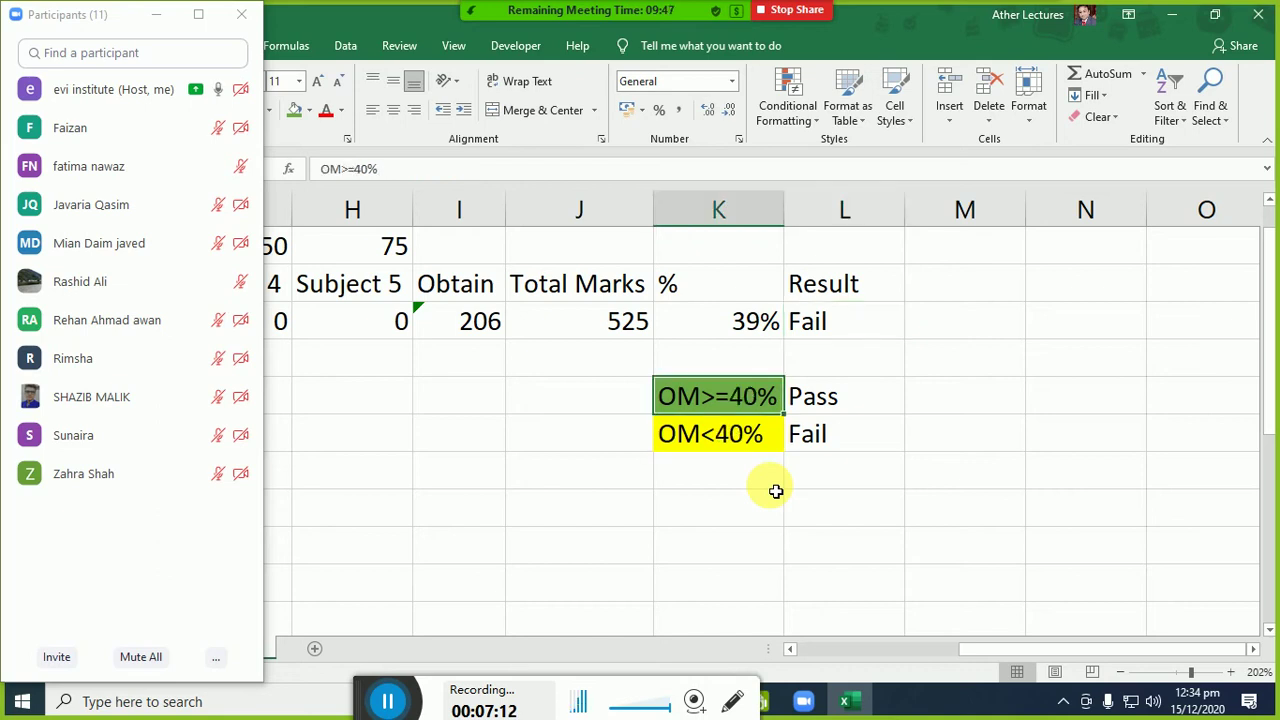
Move the Pass and Fail criteria block K6:L7 down one row to K7:L8.
click(780, 523)
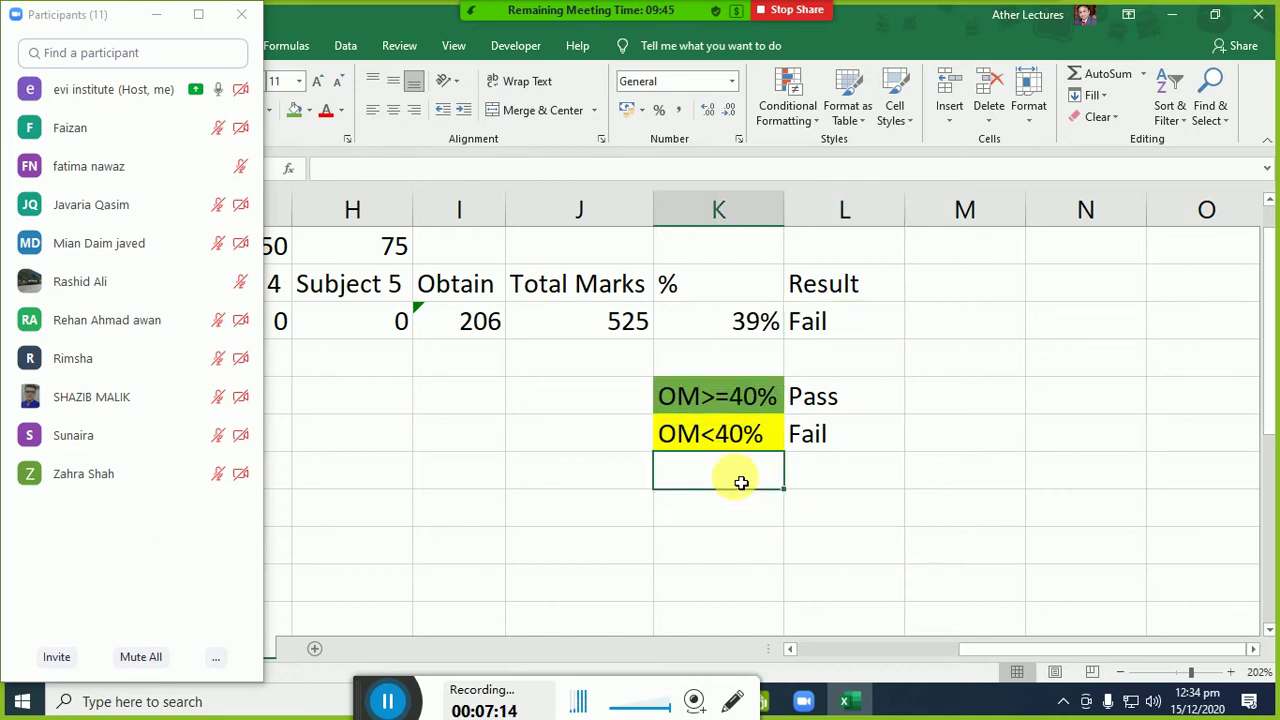
drag(754, 393, 792, 485)
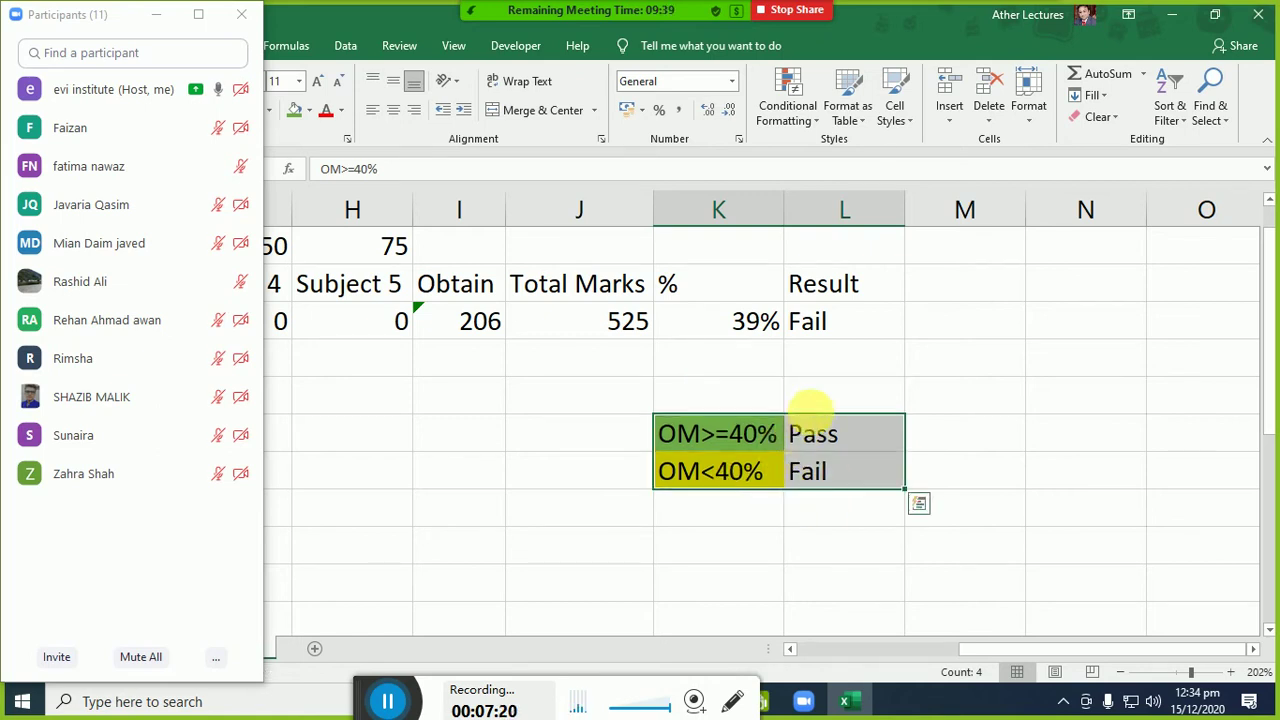
Examine the IF function in L4's formula and leave the formula unedited.
double_click(830, 321)
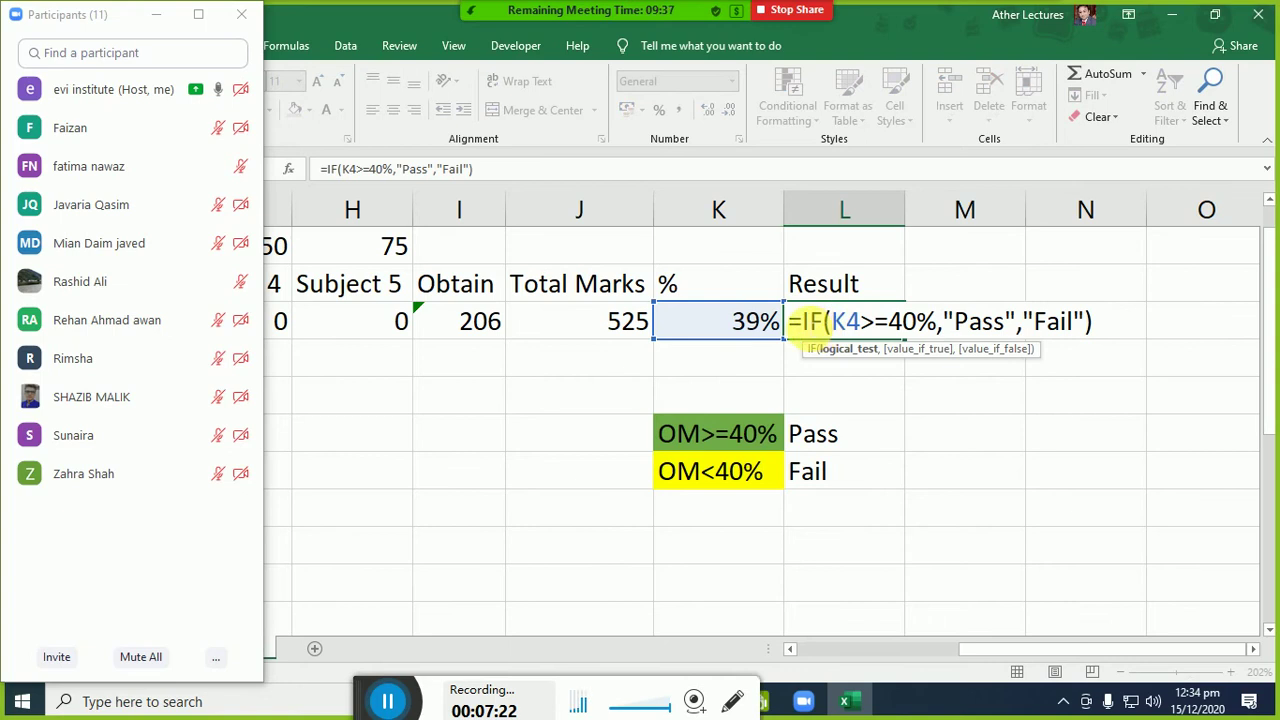
drag(803, 323, 826, 324)
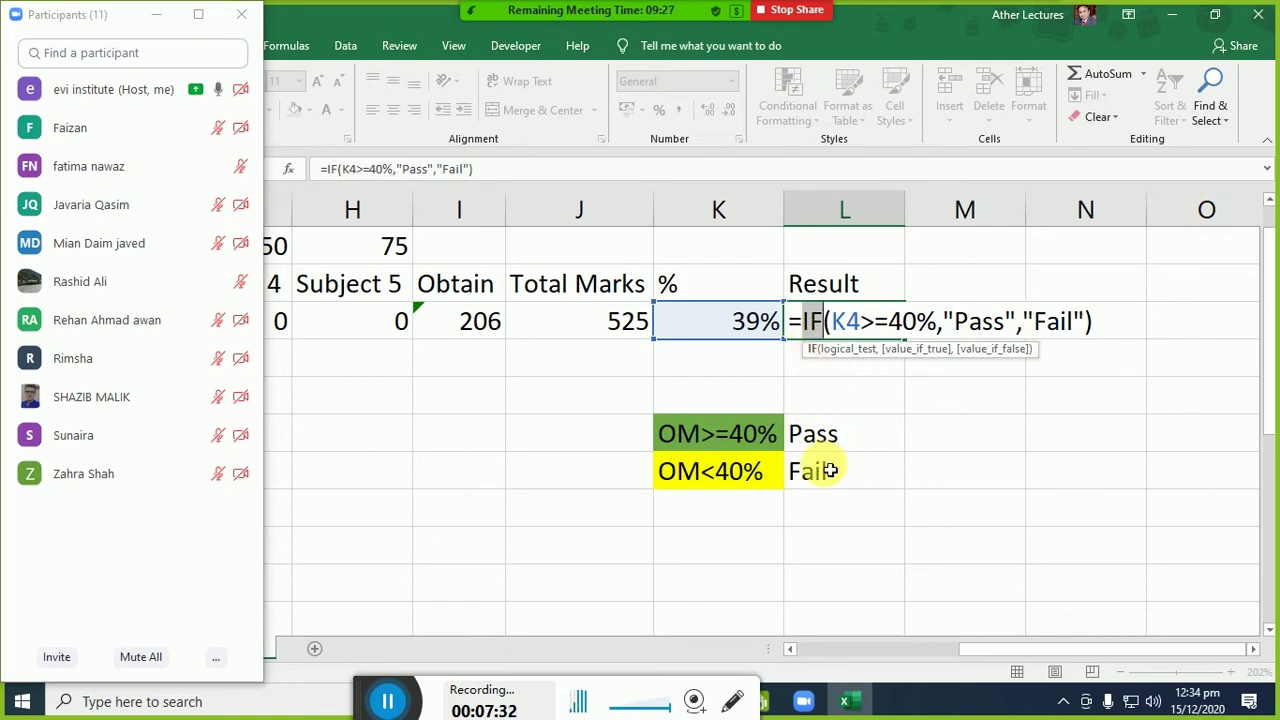
click(832, 400)
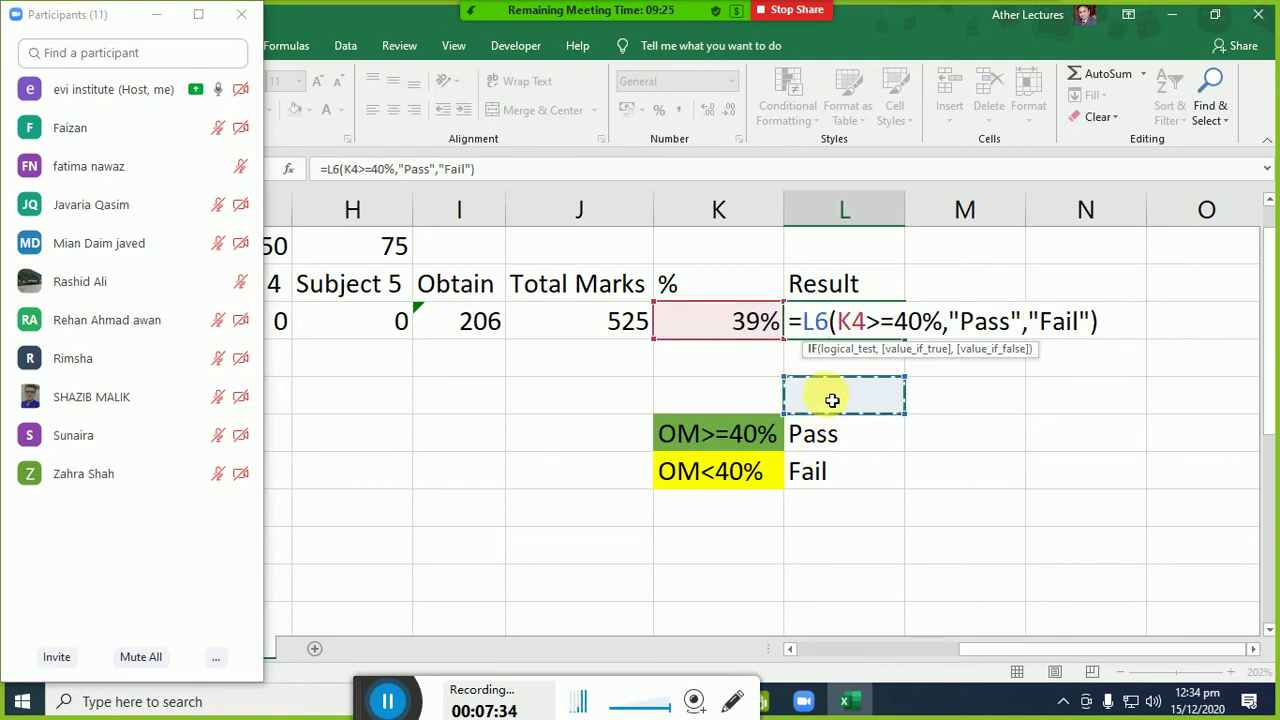
key(Escape)
Enter the outcome Later On in cell L6, above Pass.
click(832, 400)
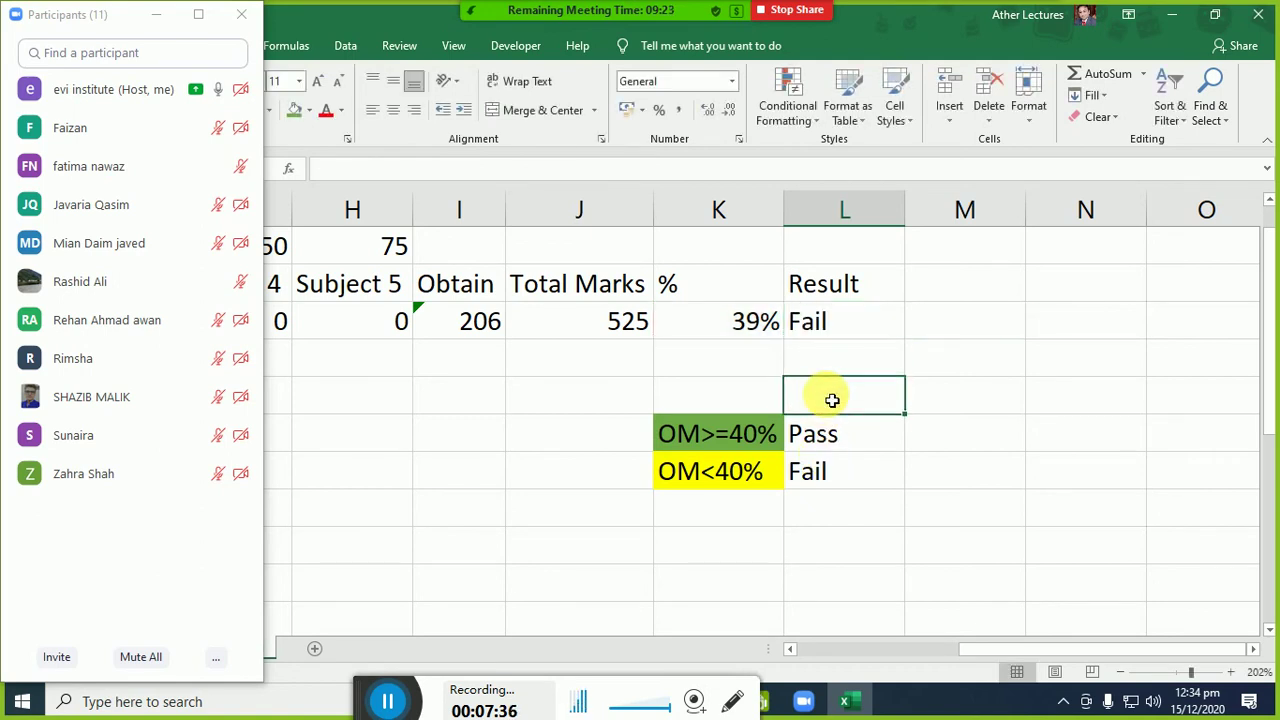
text(Later Obn)
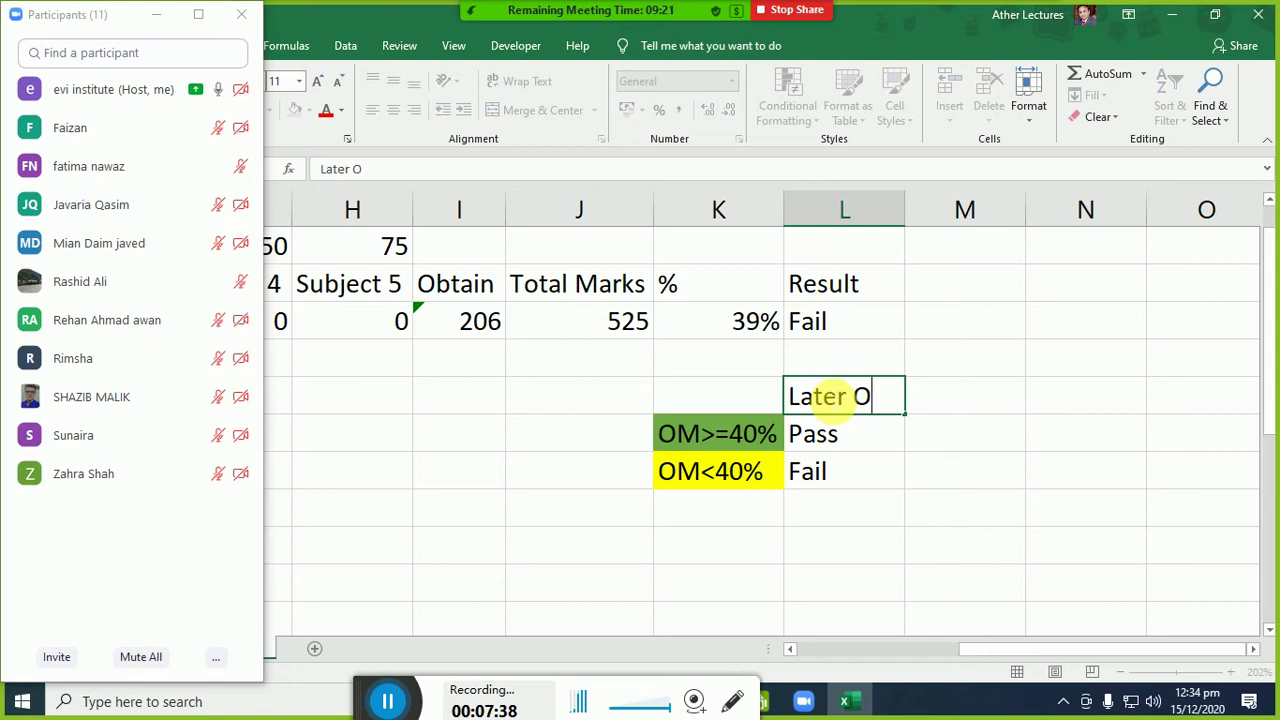
key(BackSpace)
text(m)
key(BackSpace)
text(n)
key(Left)
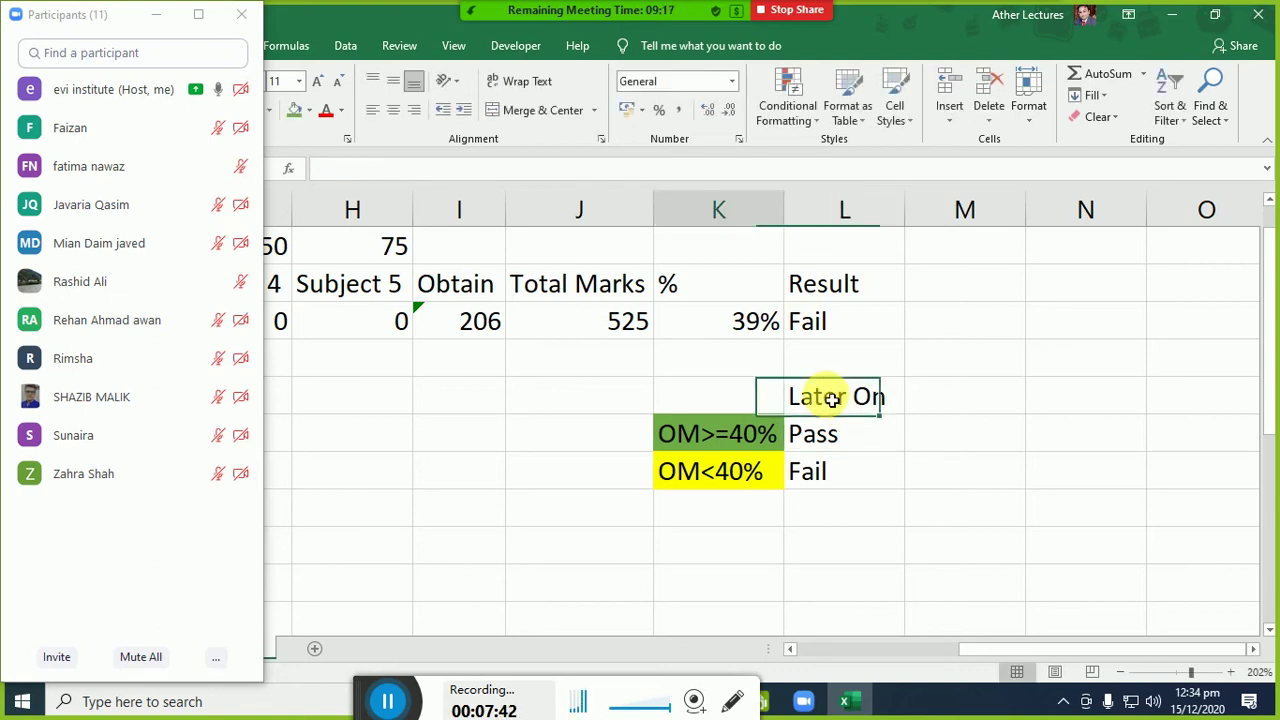
Enter the condition OM=0 in cell K6 beside Later On.
key(Up)
key(Down)
text(OM)
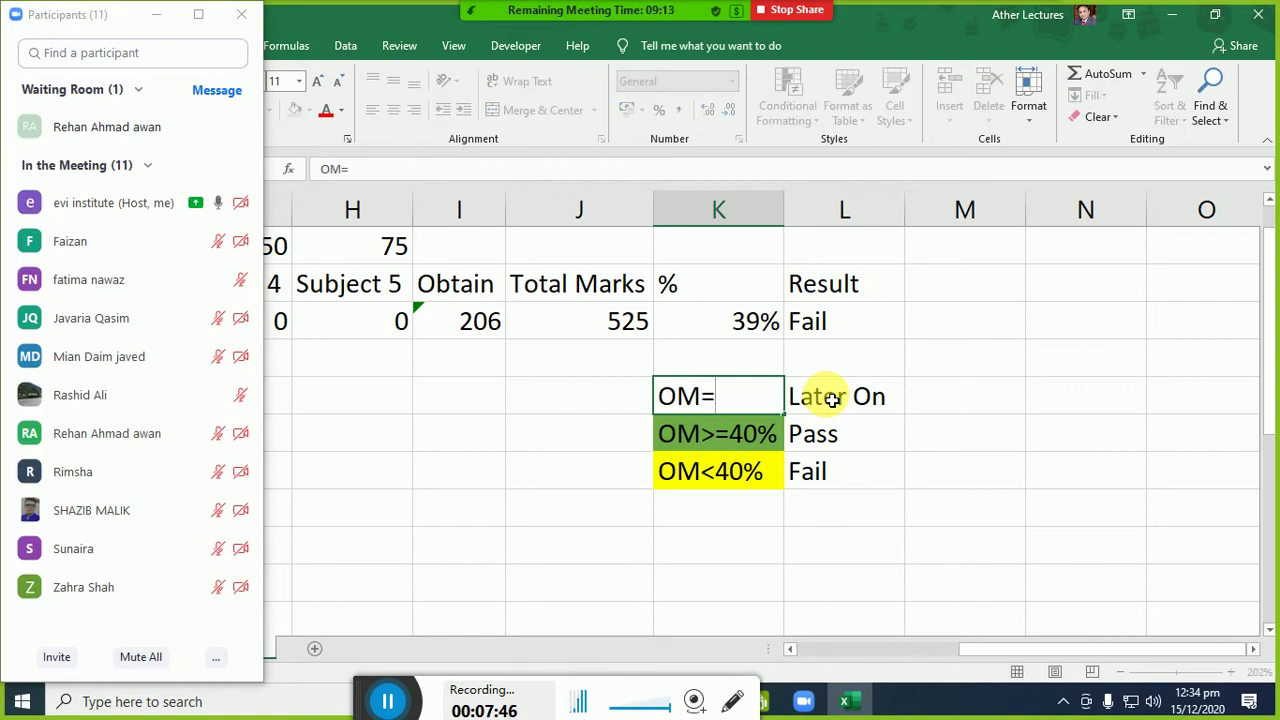
text(=0)
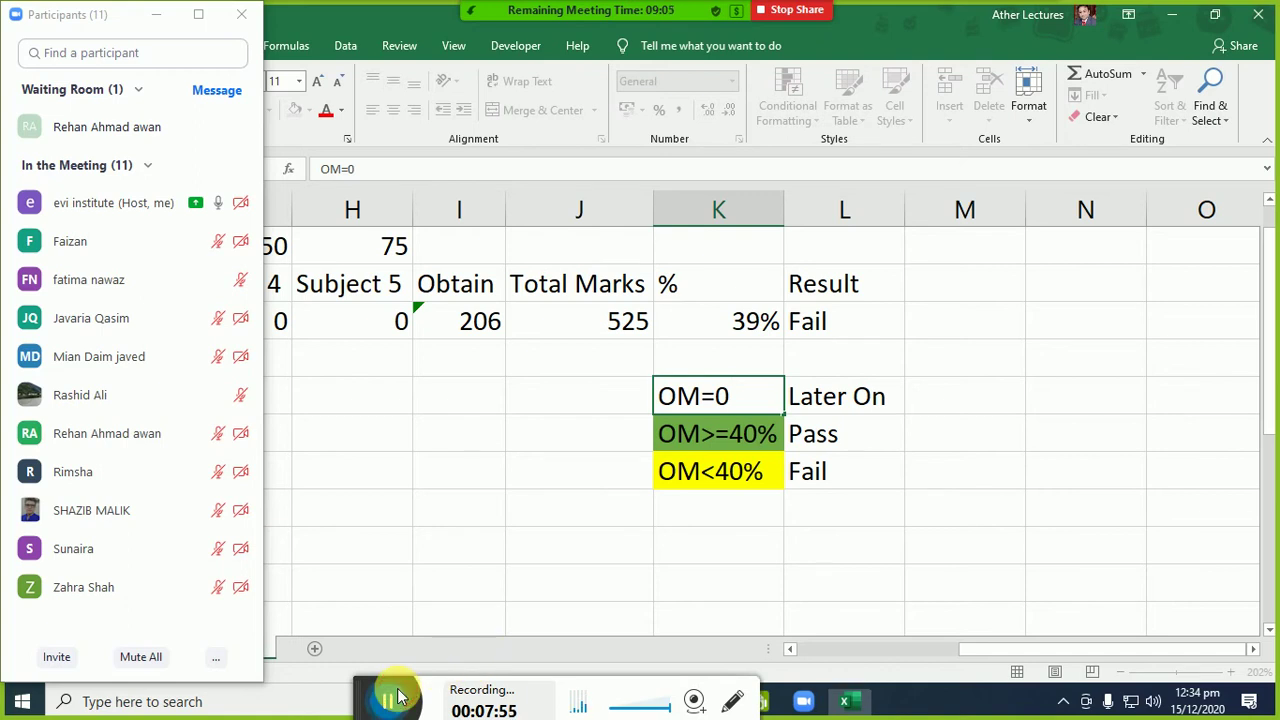
mouse_move(366, 690)
mouse_down()
mouse_move(450, 583)
mouse_move(423, 694)
mouse_move(387, 696)
mouse_up()
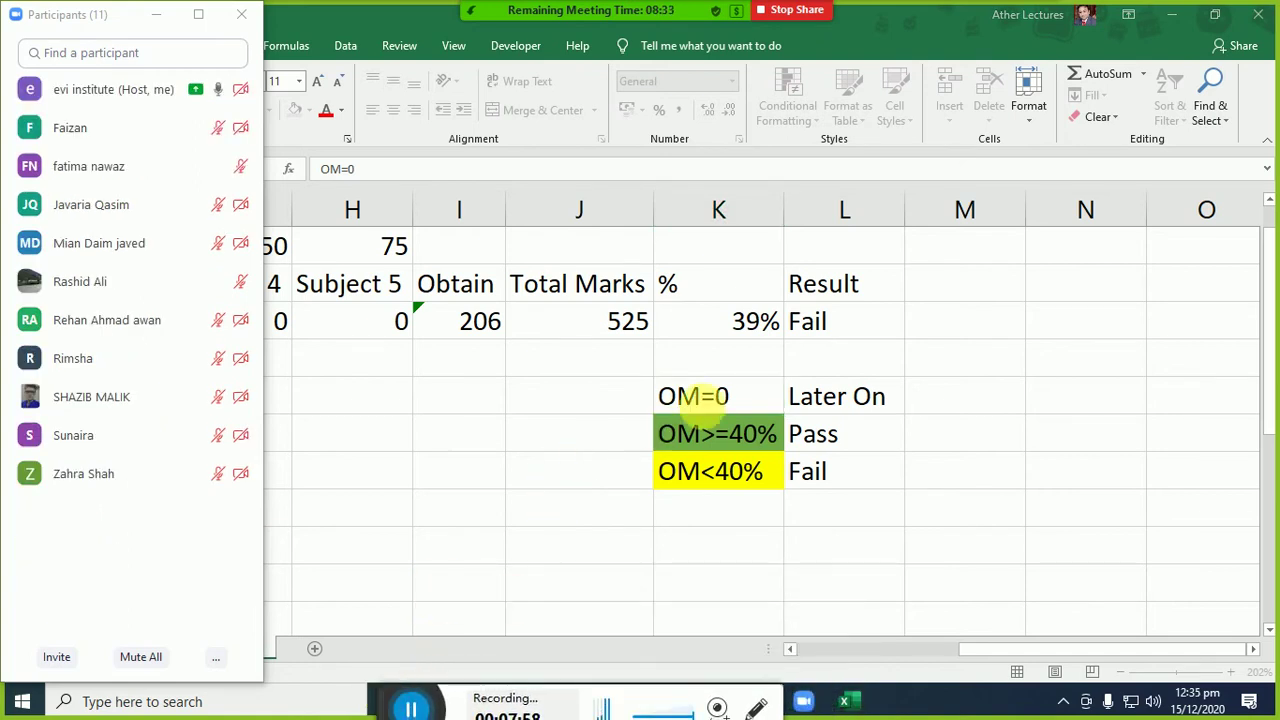
click(717, 403)
click(720, 398)
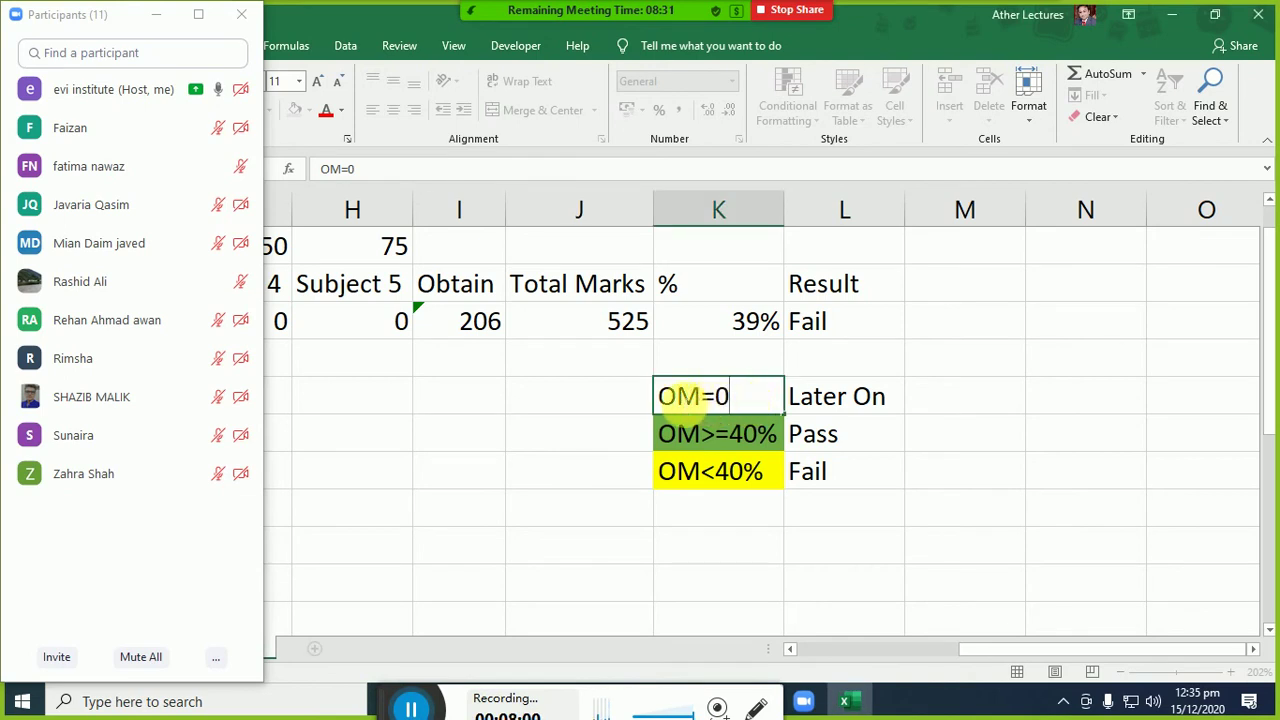
drag(703, 401, 740, 399)
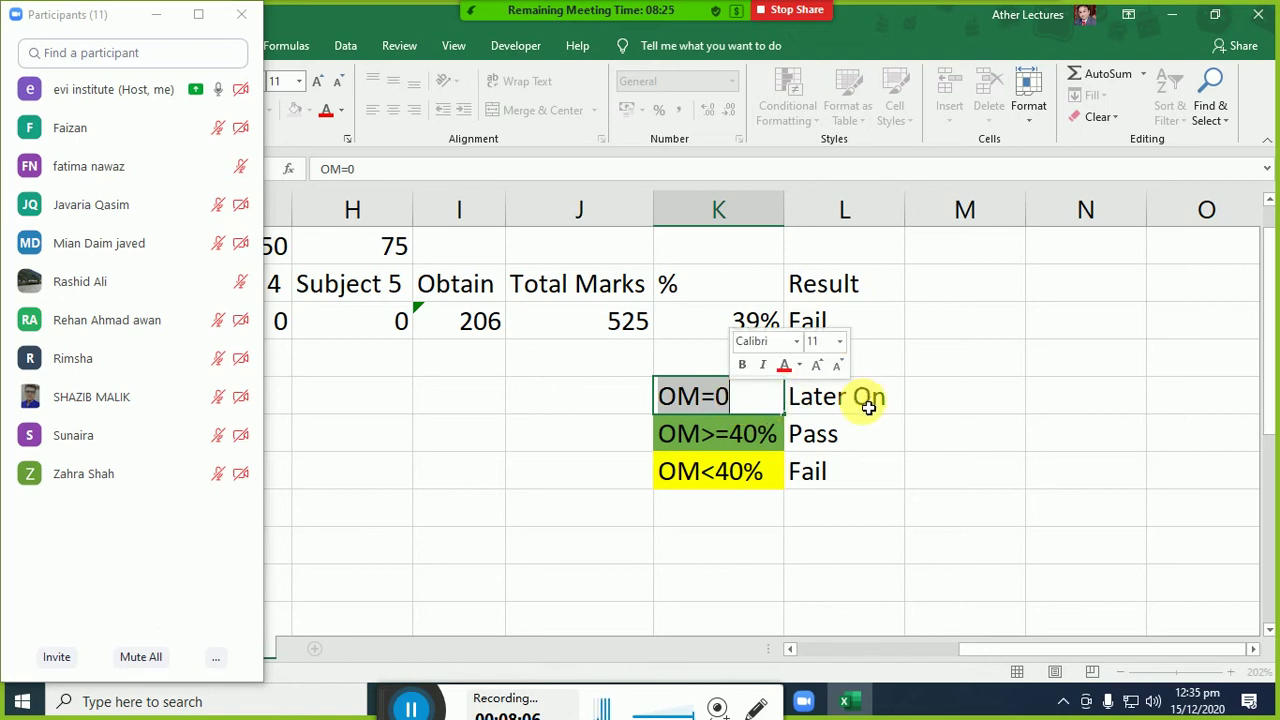
click(868, 404)
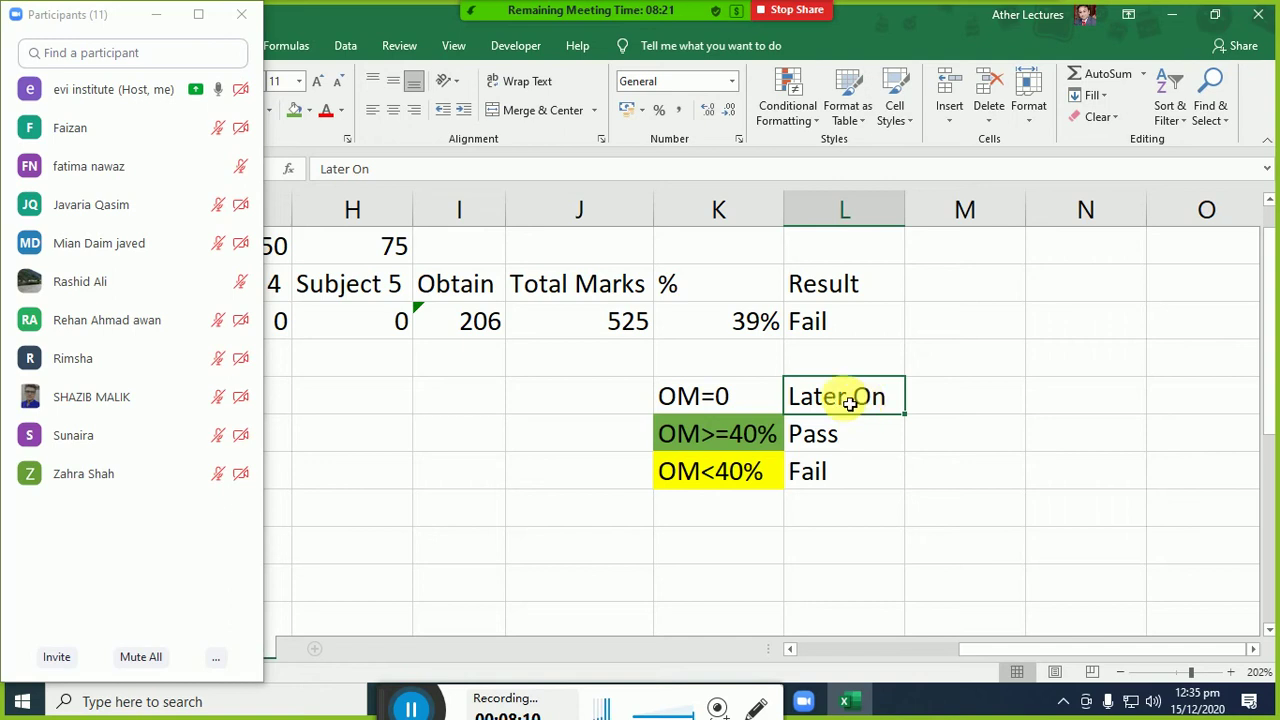
Examine the Pass and Fail arguments in L4's IF formula.
double_click(826, 335)
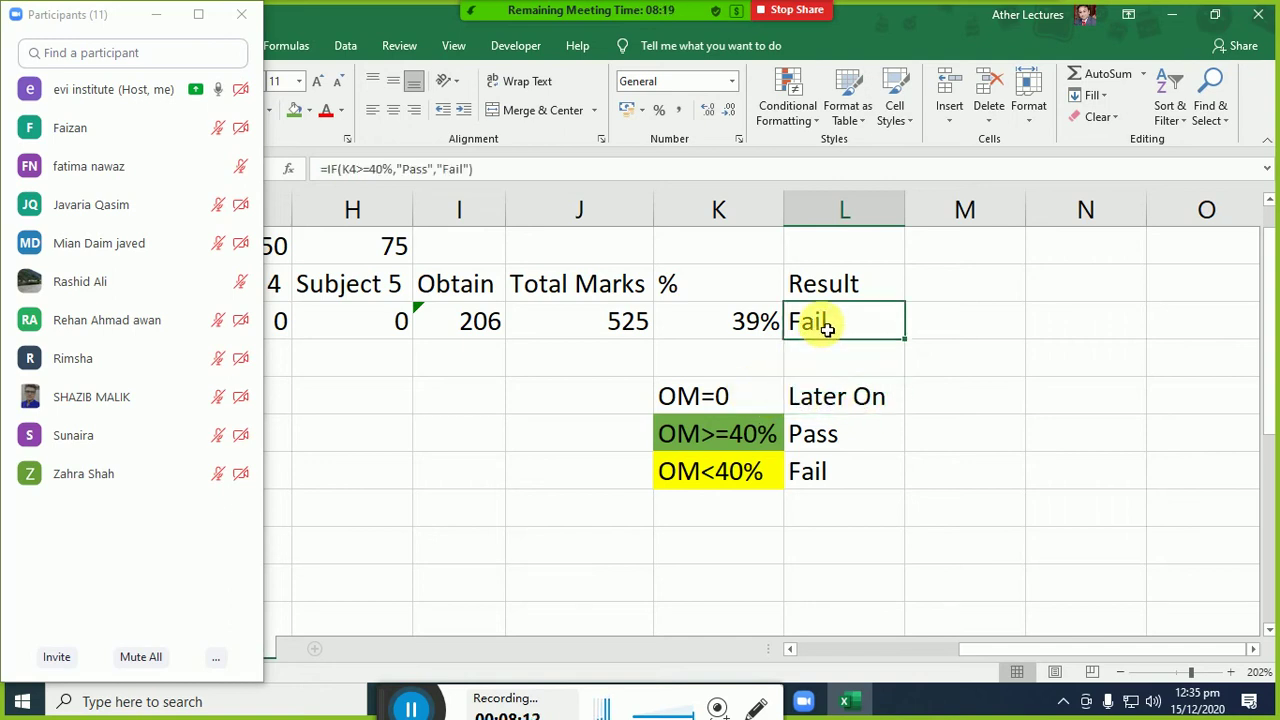
drag(943, 320, 1086, 323)
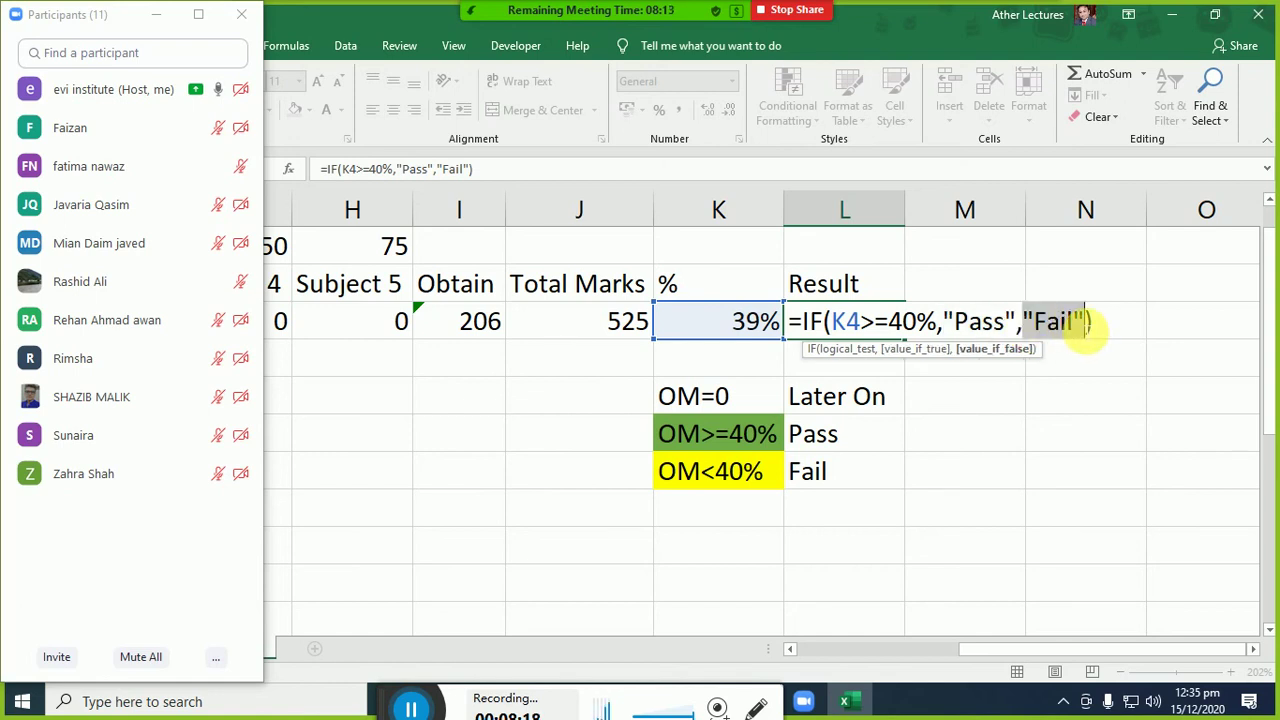
key(Escape)
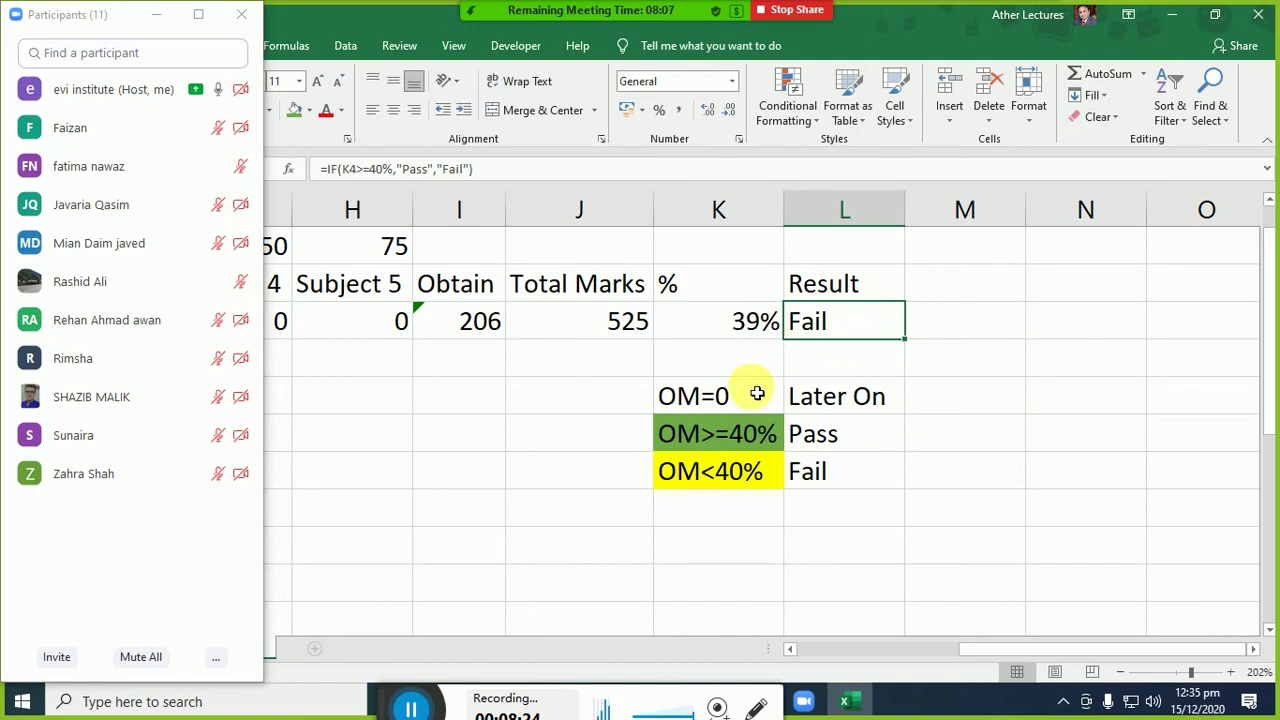
double_click(860, 326)
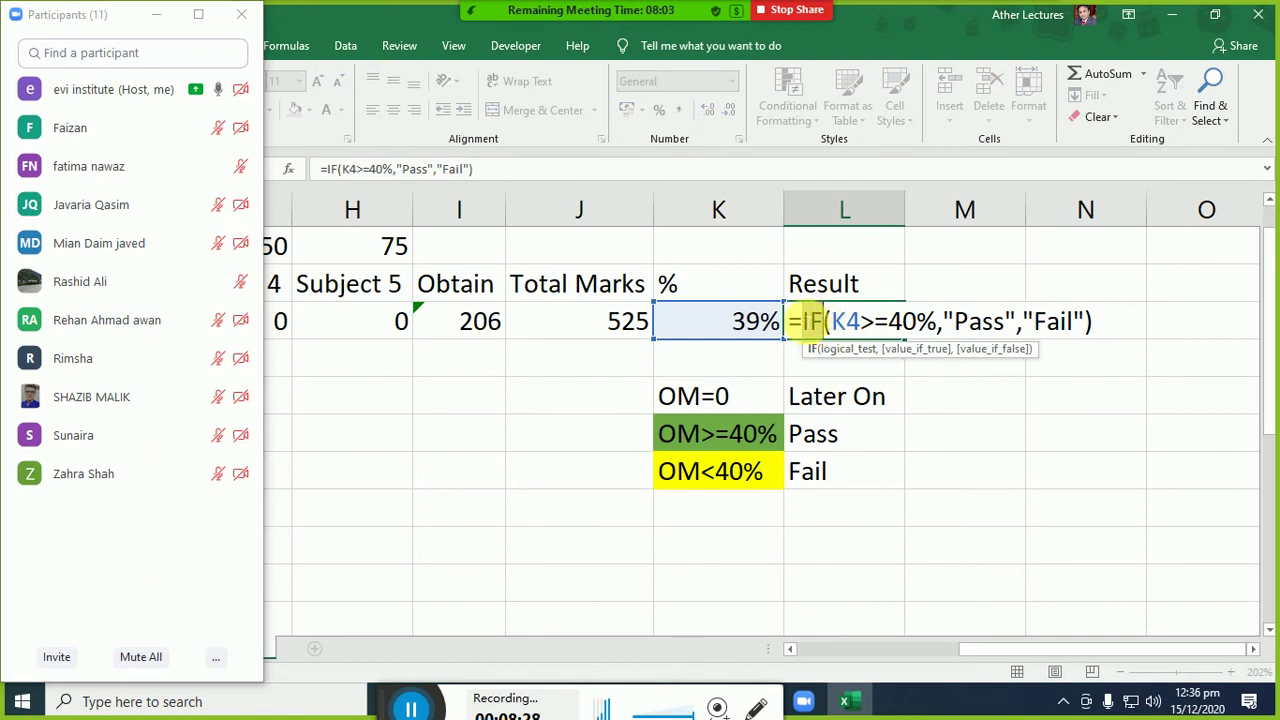
click(804, 322)
text(if)
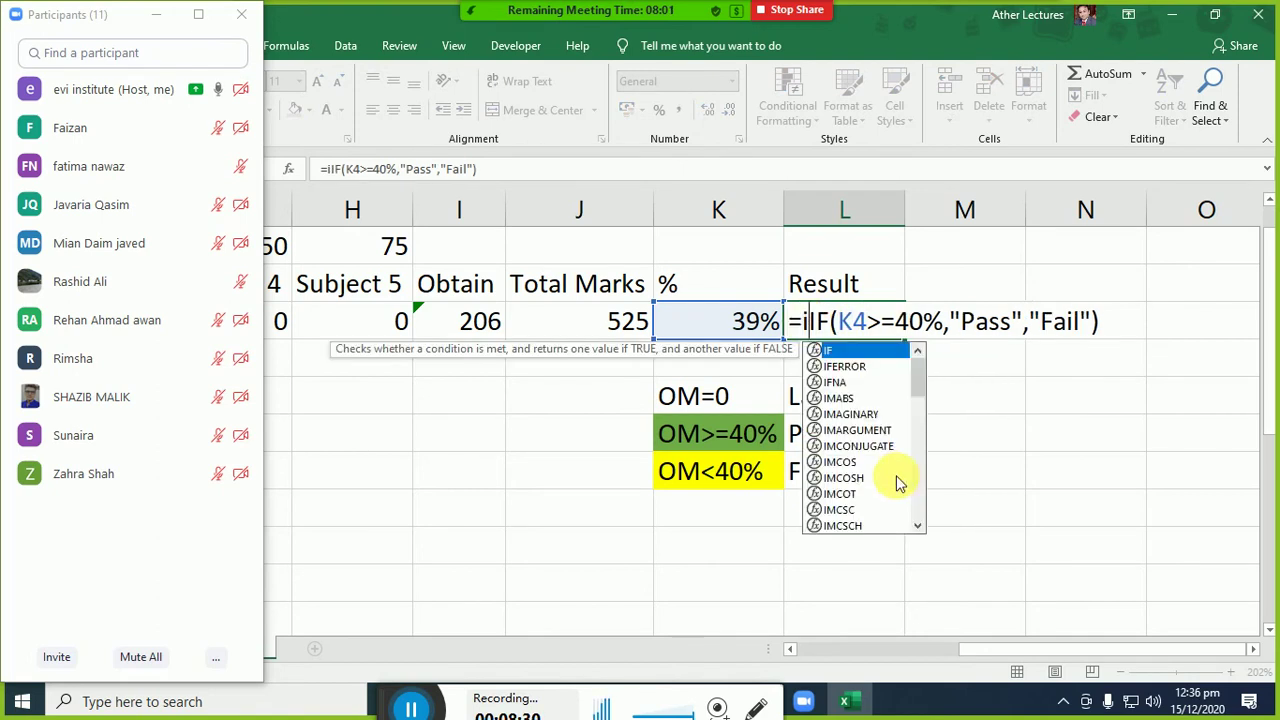
text(()
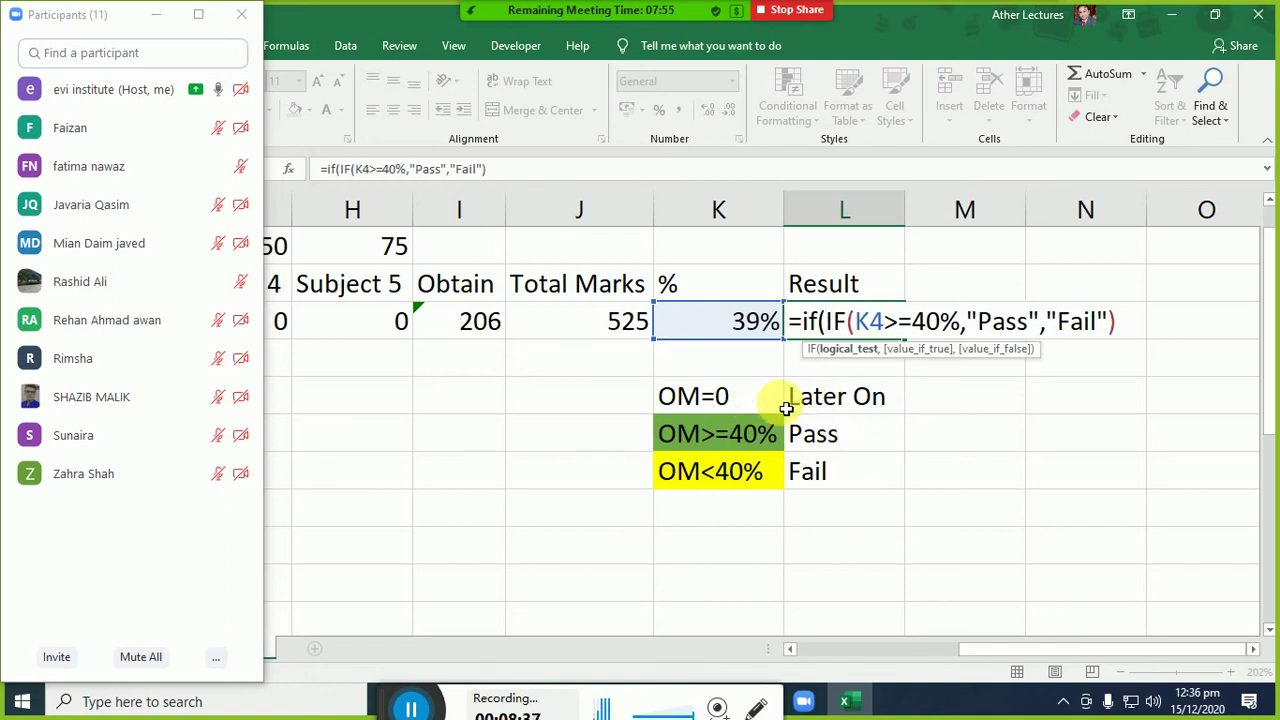
key(ctrl+Return)
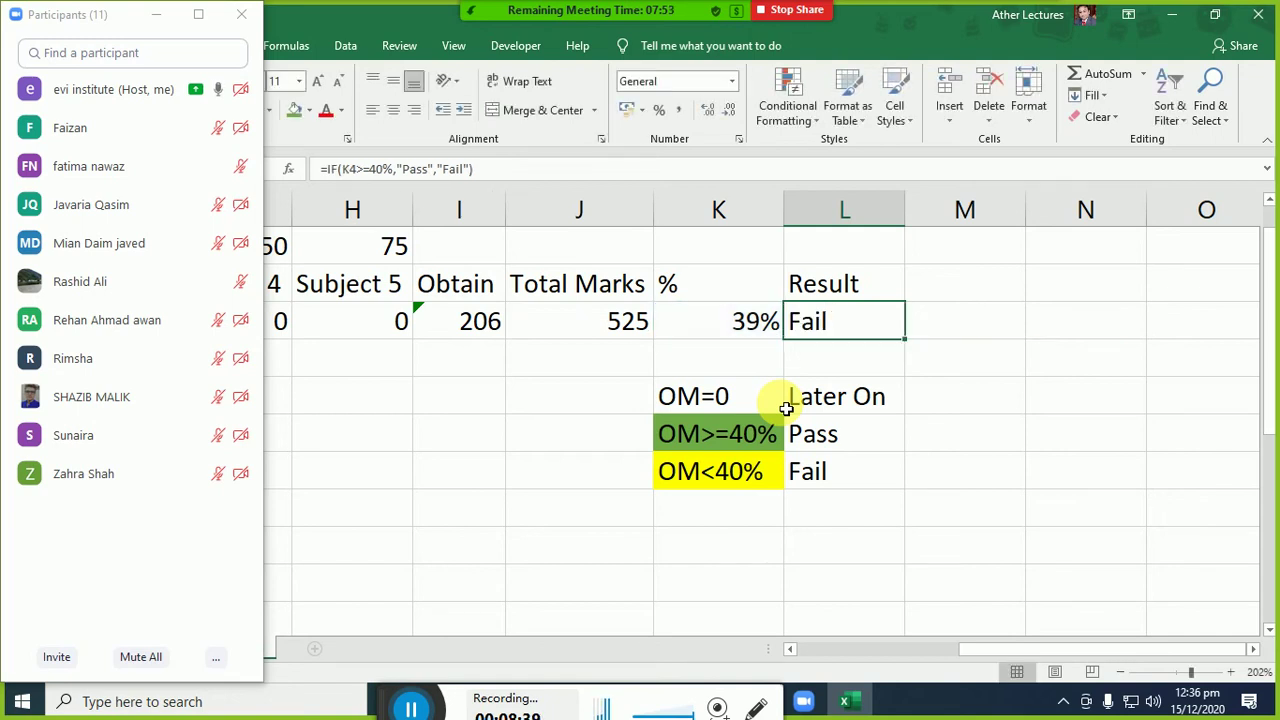
Enter the heading Result in cell M3, beside the existing Result heading.
key(Right)
key(Up)
text(Reuslt)
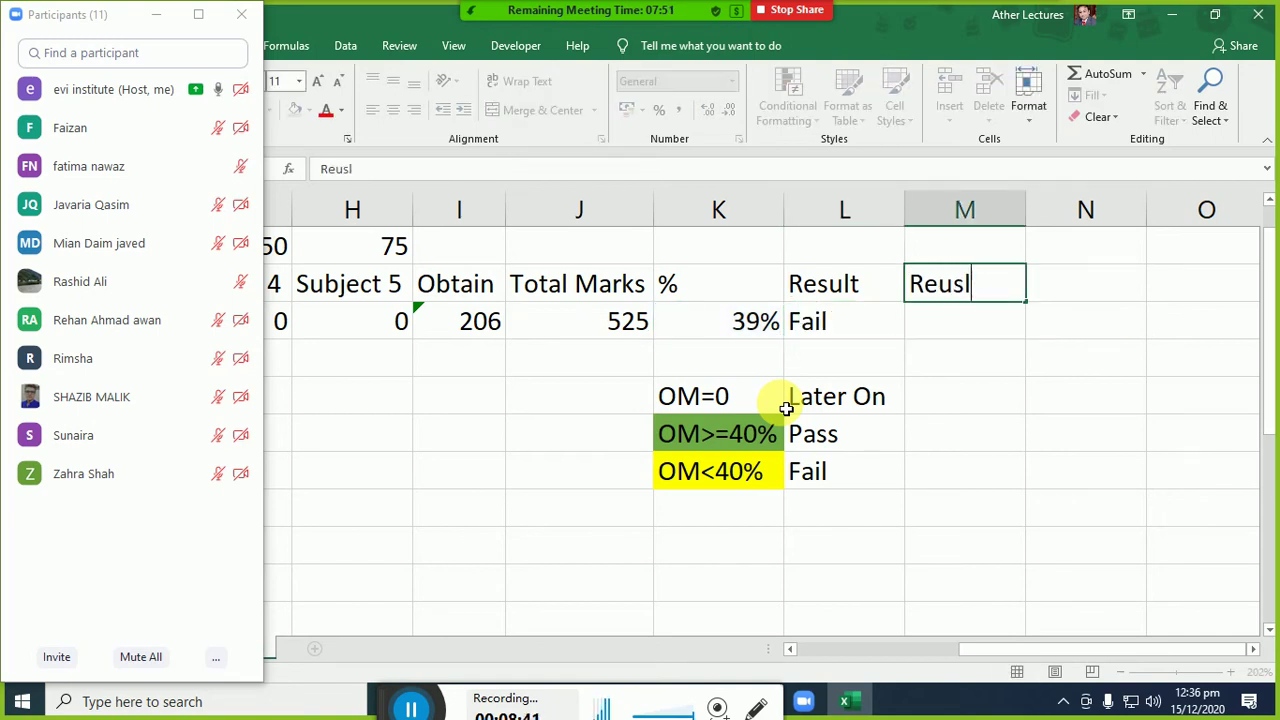
key(BackSpace)
key(BackSpace)
key(BackSpace)
key(BackSpace)
text(sult)
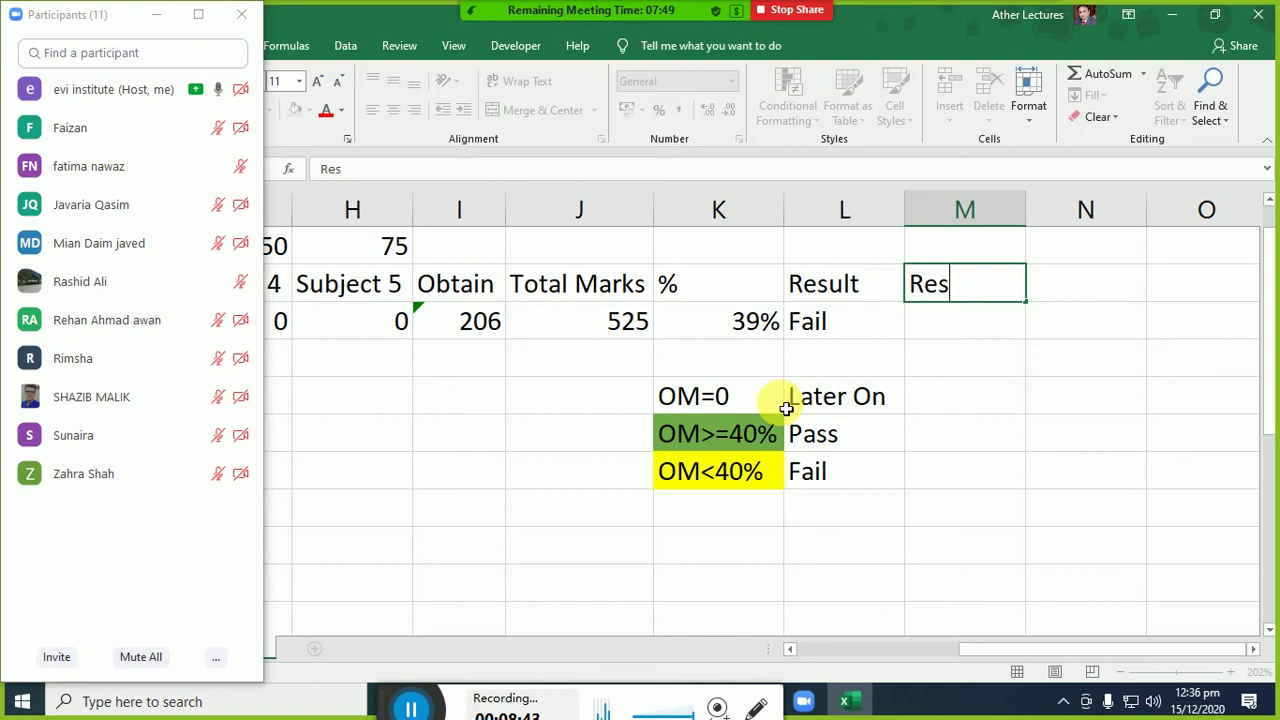
key(Return)
Start an IF formula in M4 that tests K4=0 and returns "Later On" when true.
text(=i)
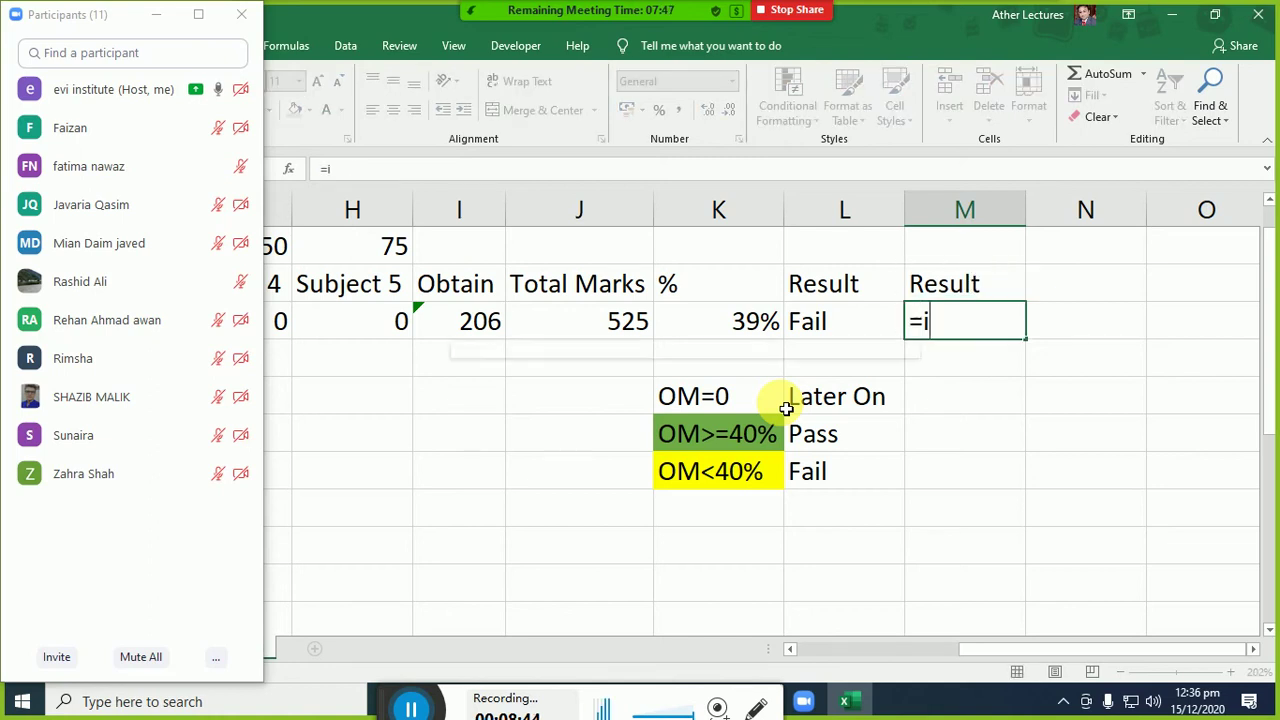
text(f()
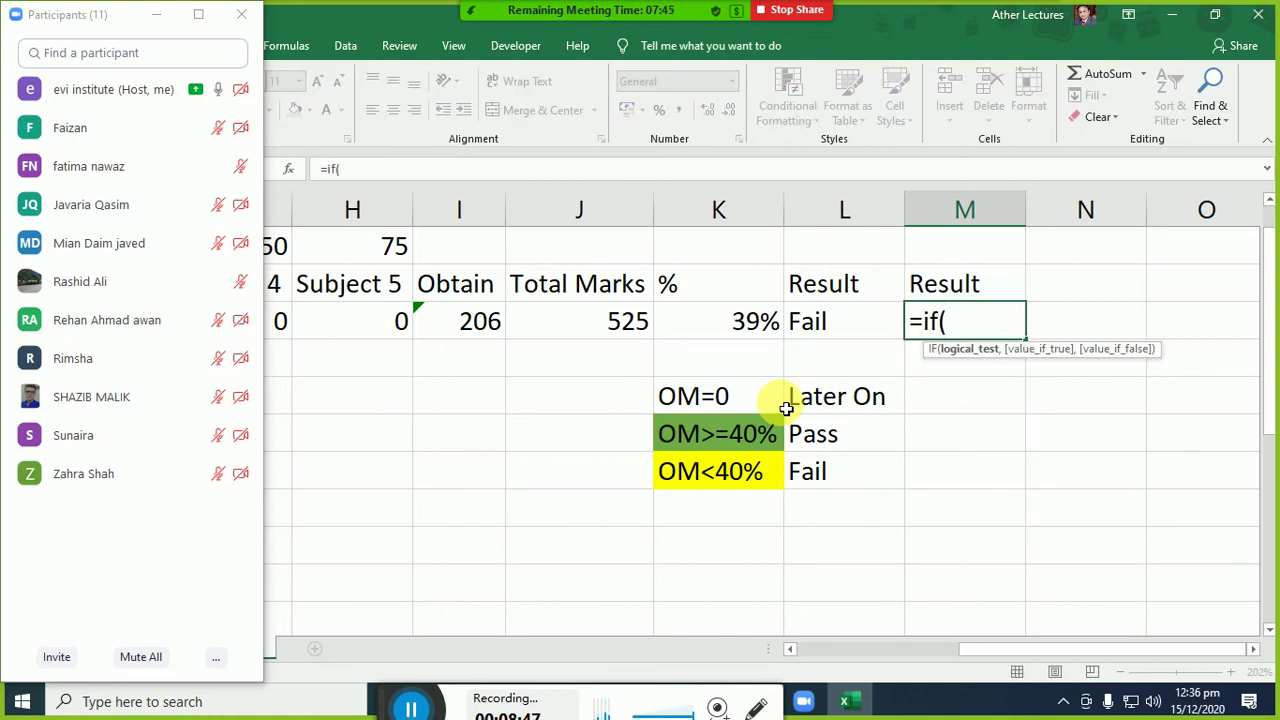
click(716, 335)
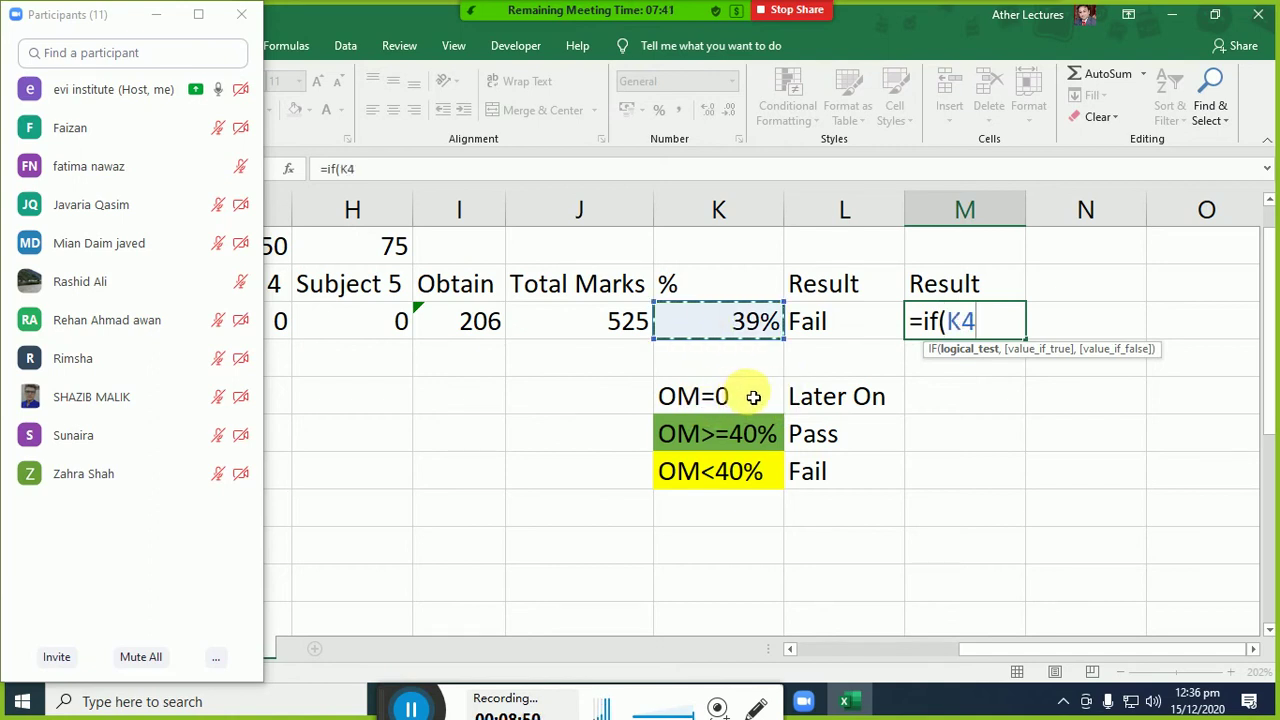
text(=)
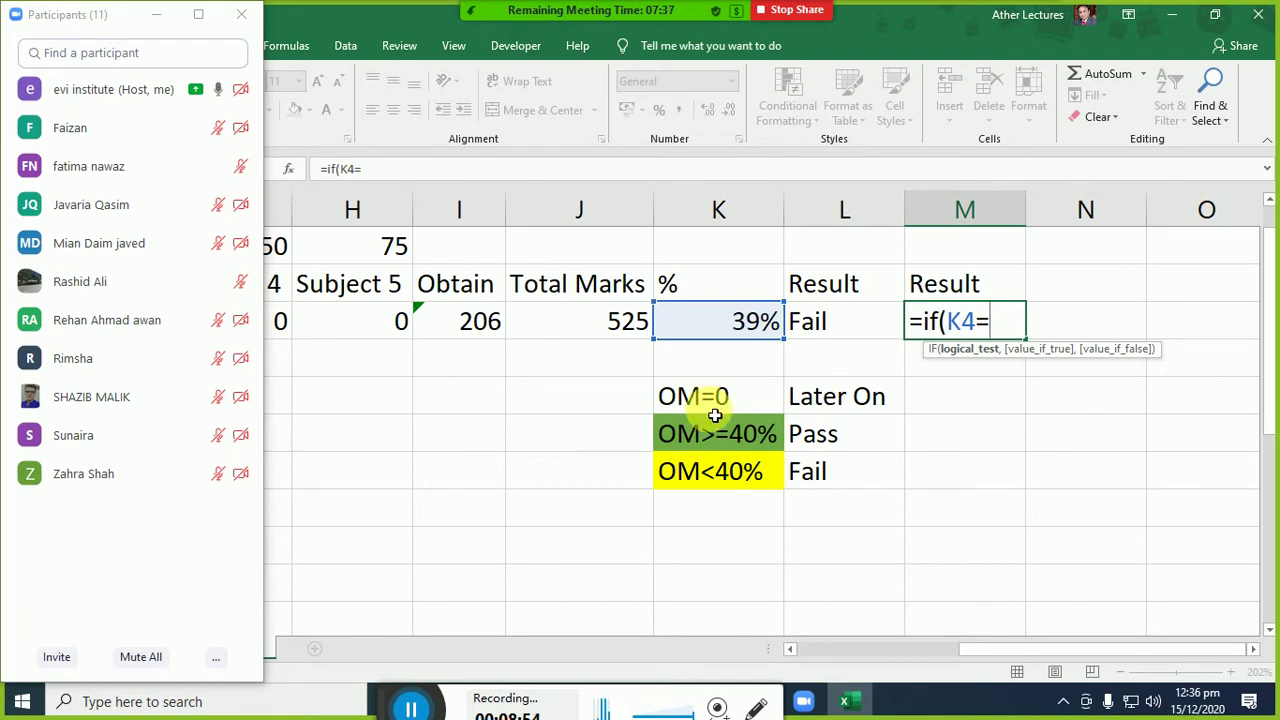
text(0,)
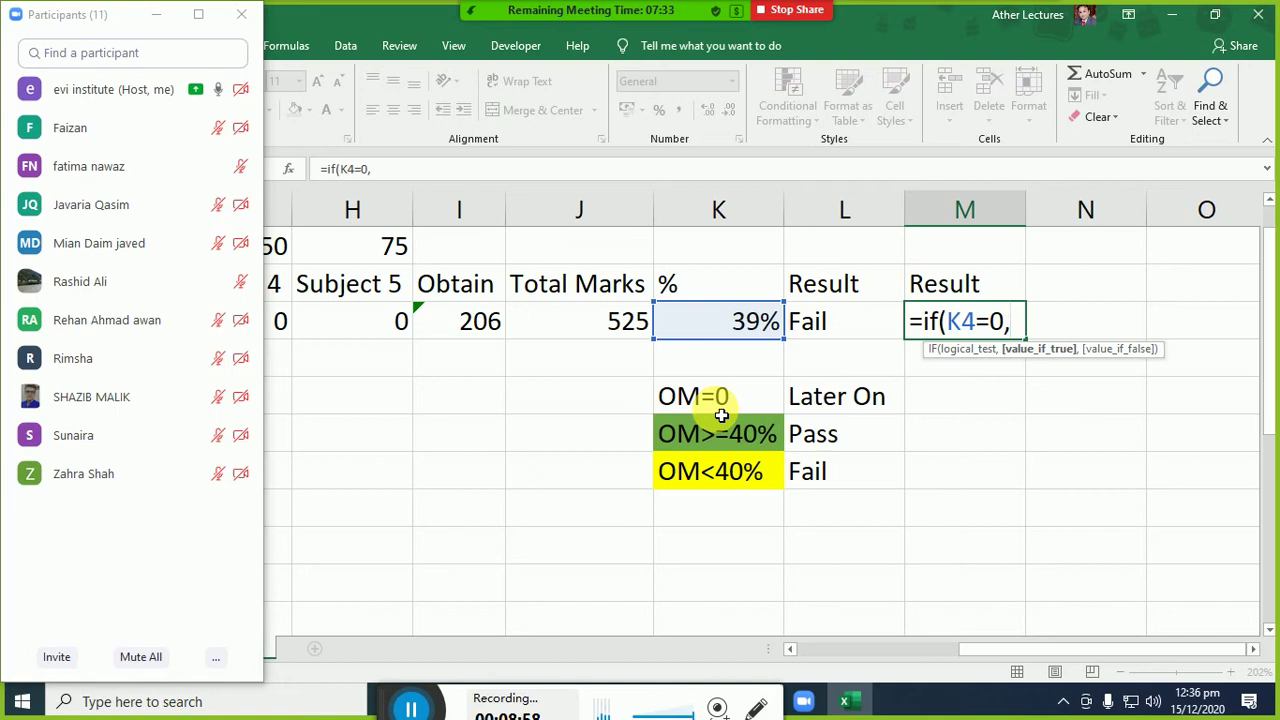
text("La)
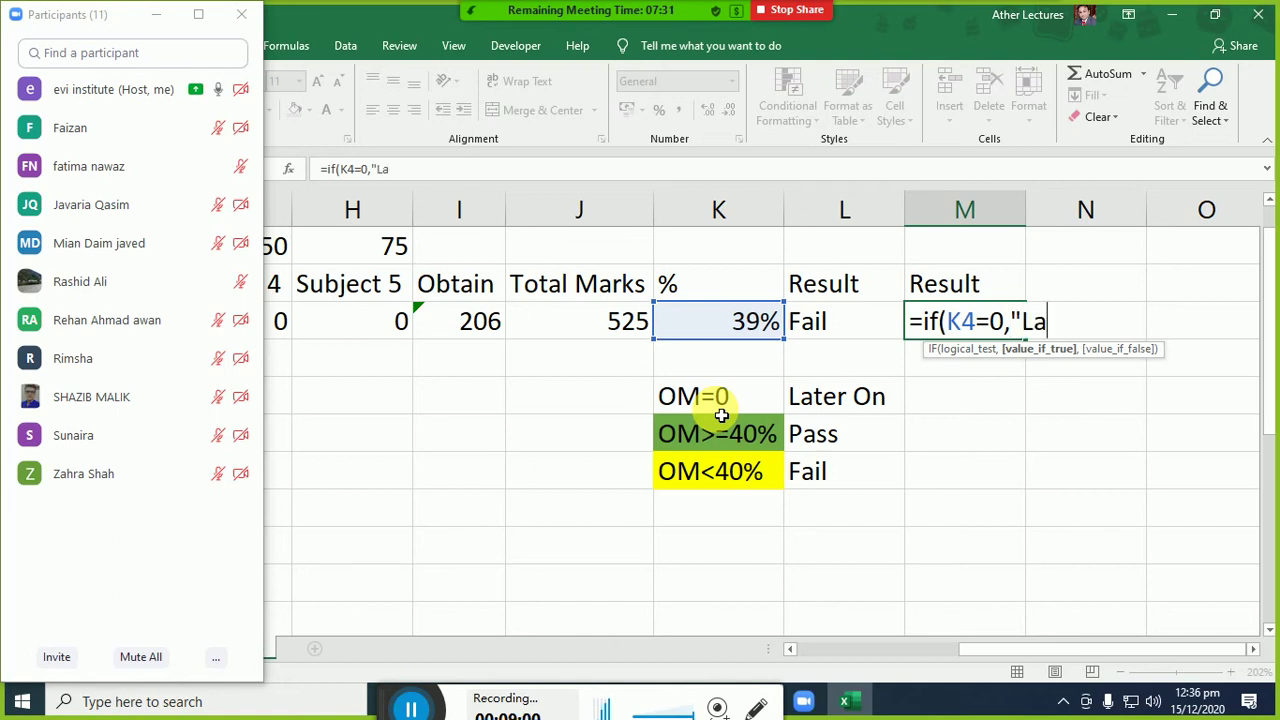
text(ter On)
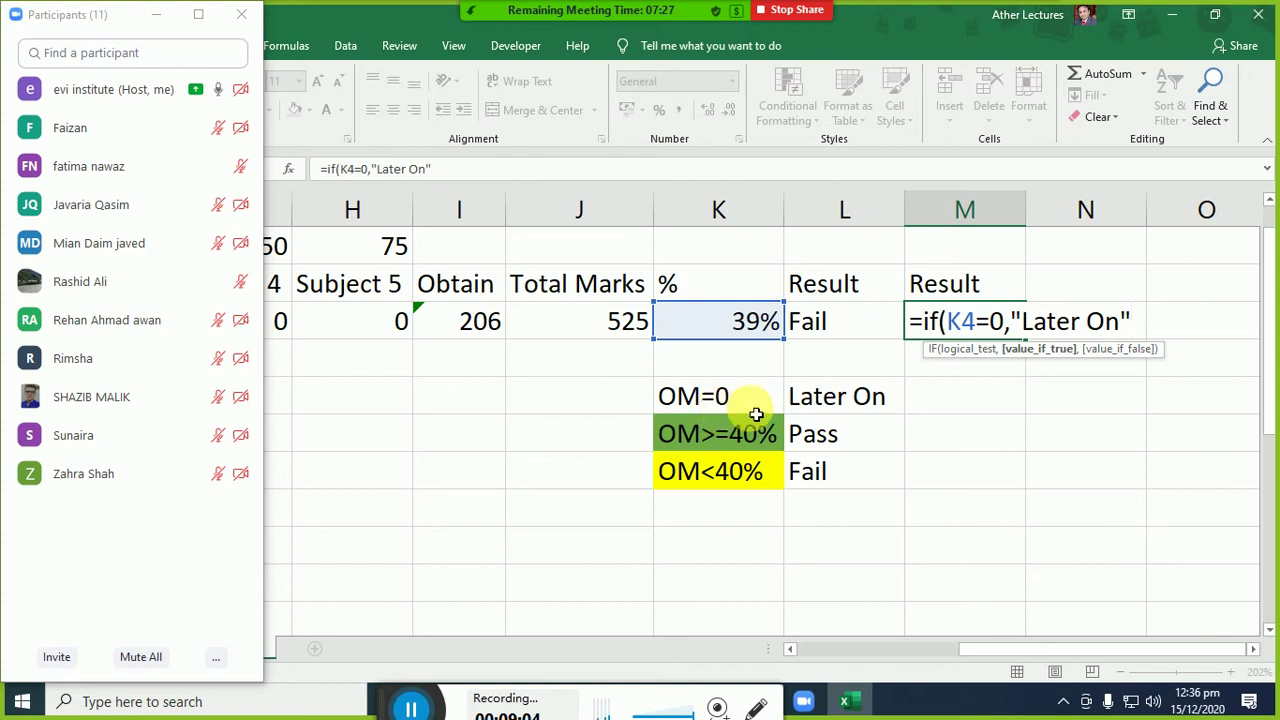
text(")
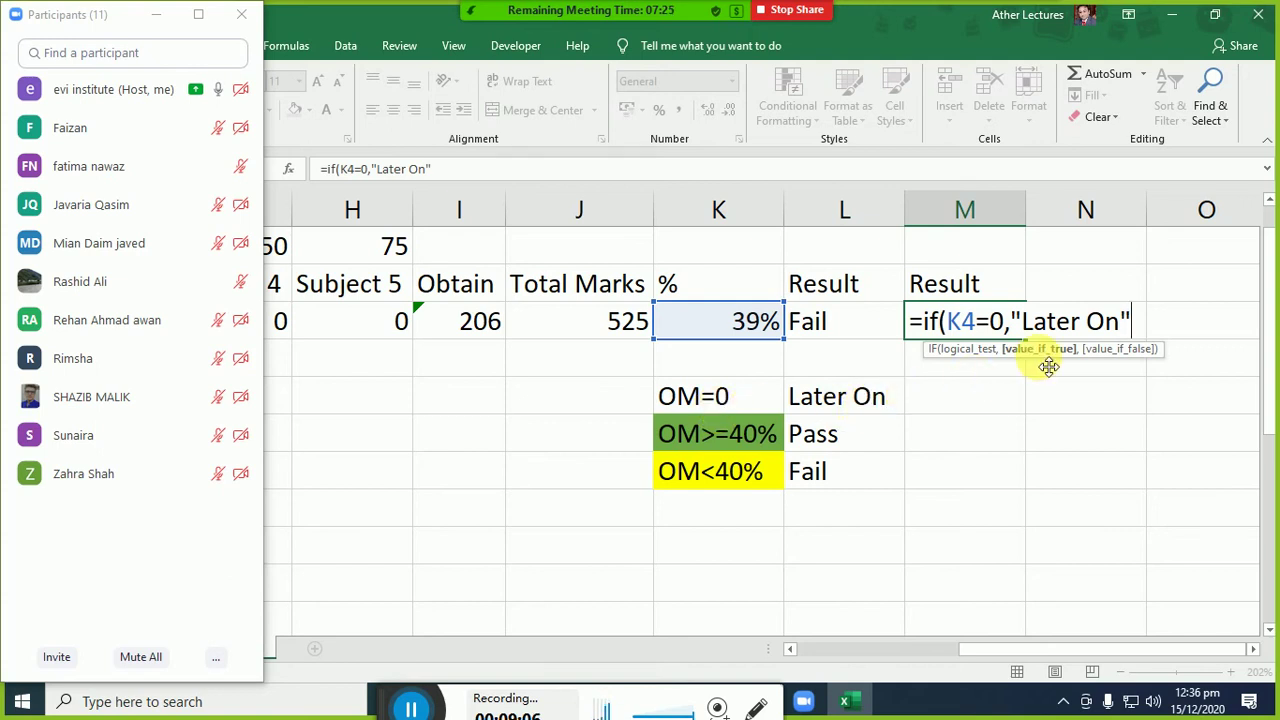
text(,)
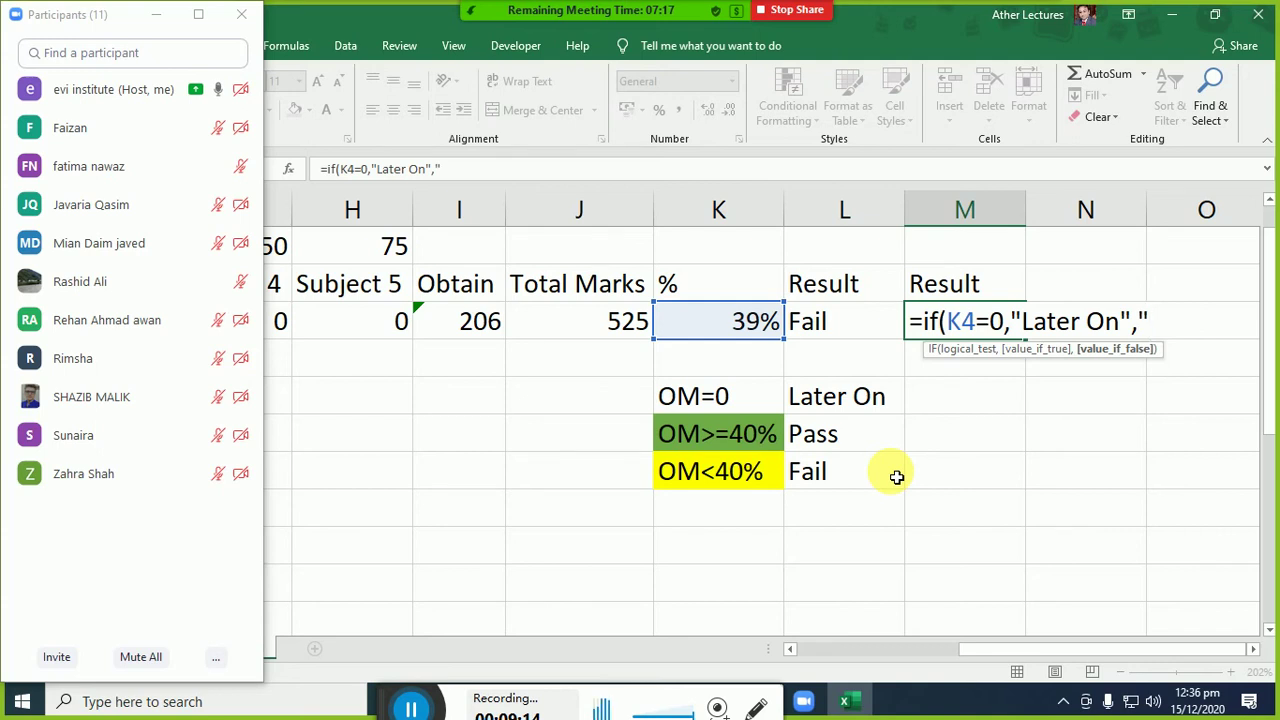
Complete M4's IF formula with "Result Announced" as the value if false.
text("No)
key(BackSpace)
key(BackSpace)
text(Result )
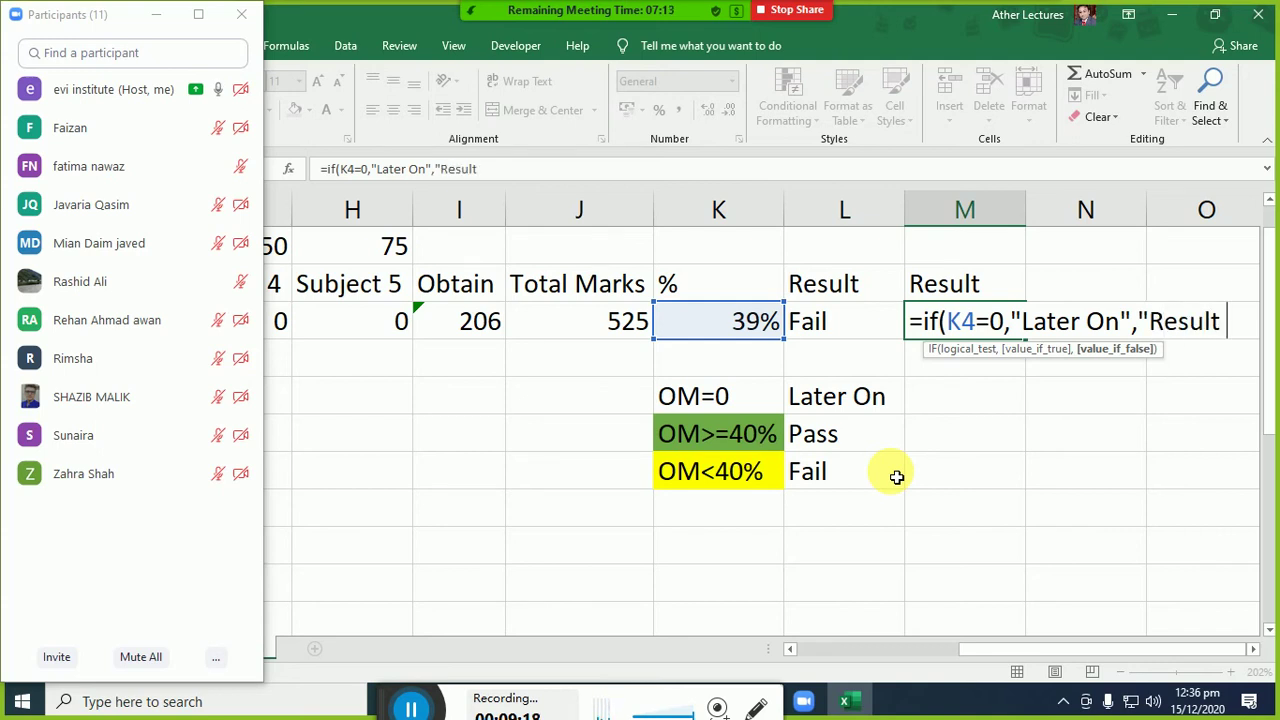
text(Announ)
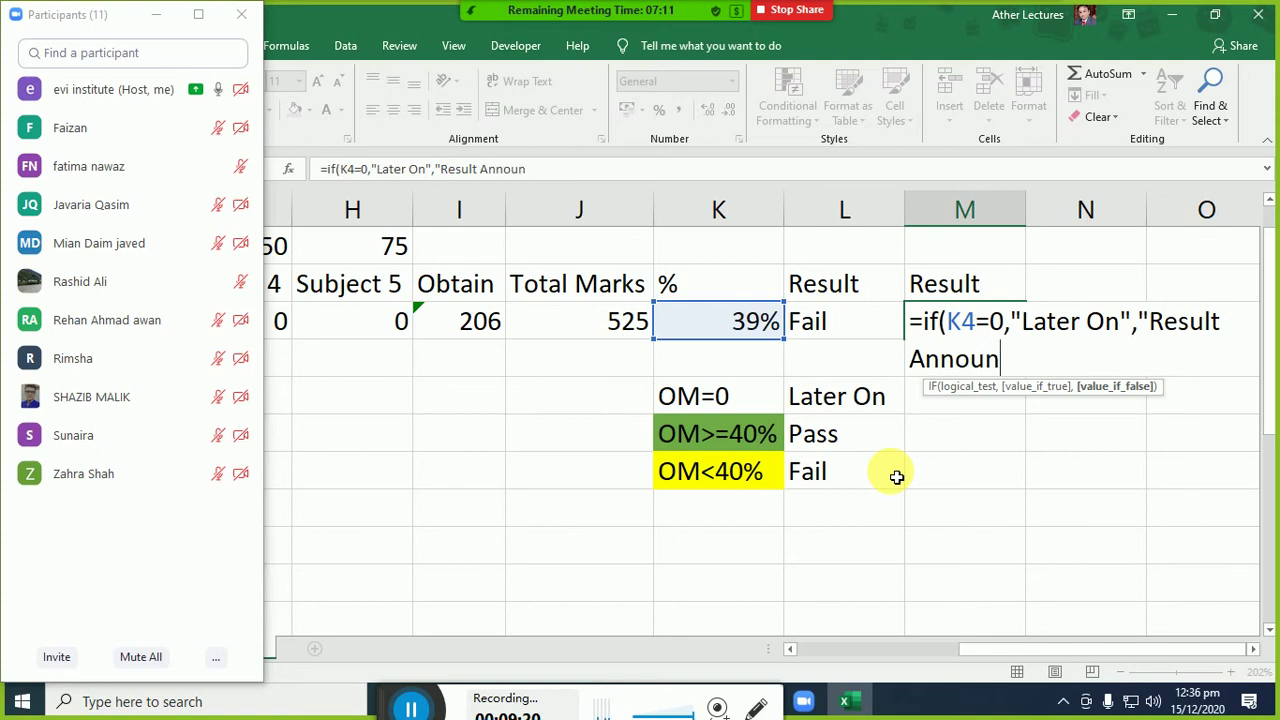
text(ced")
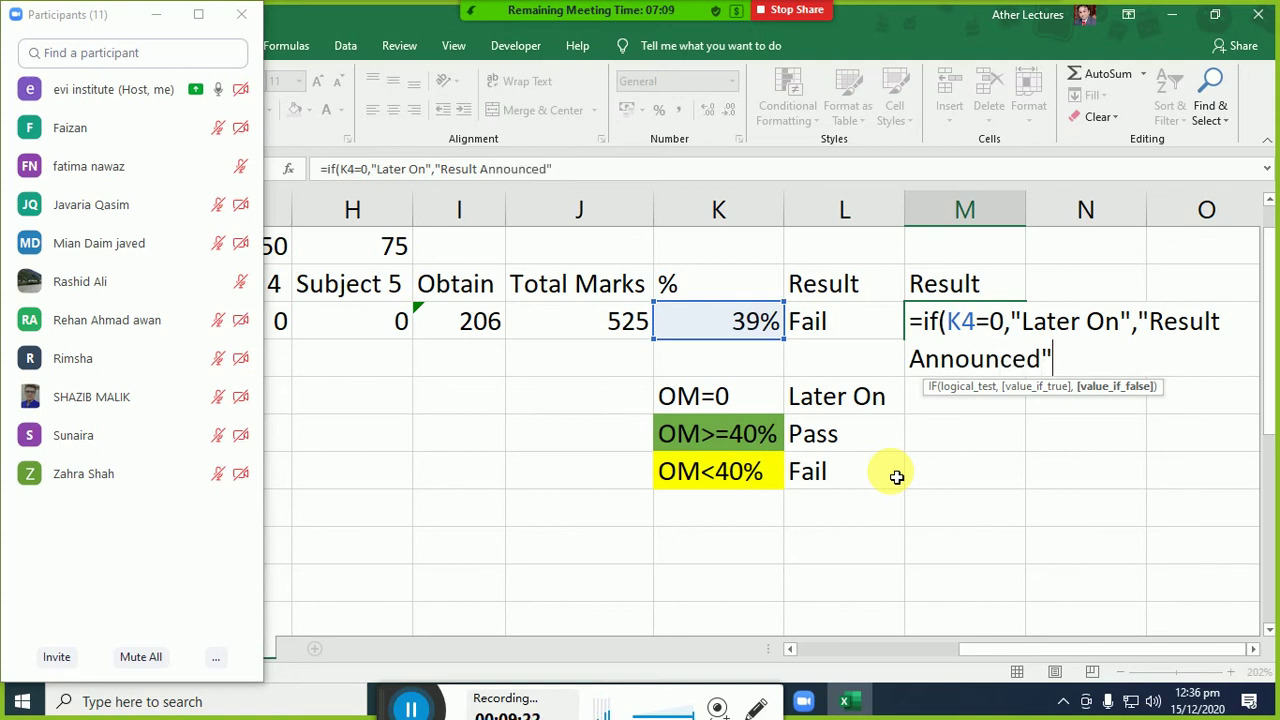
text())
key(Return)
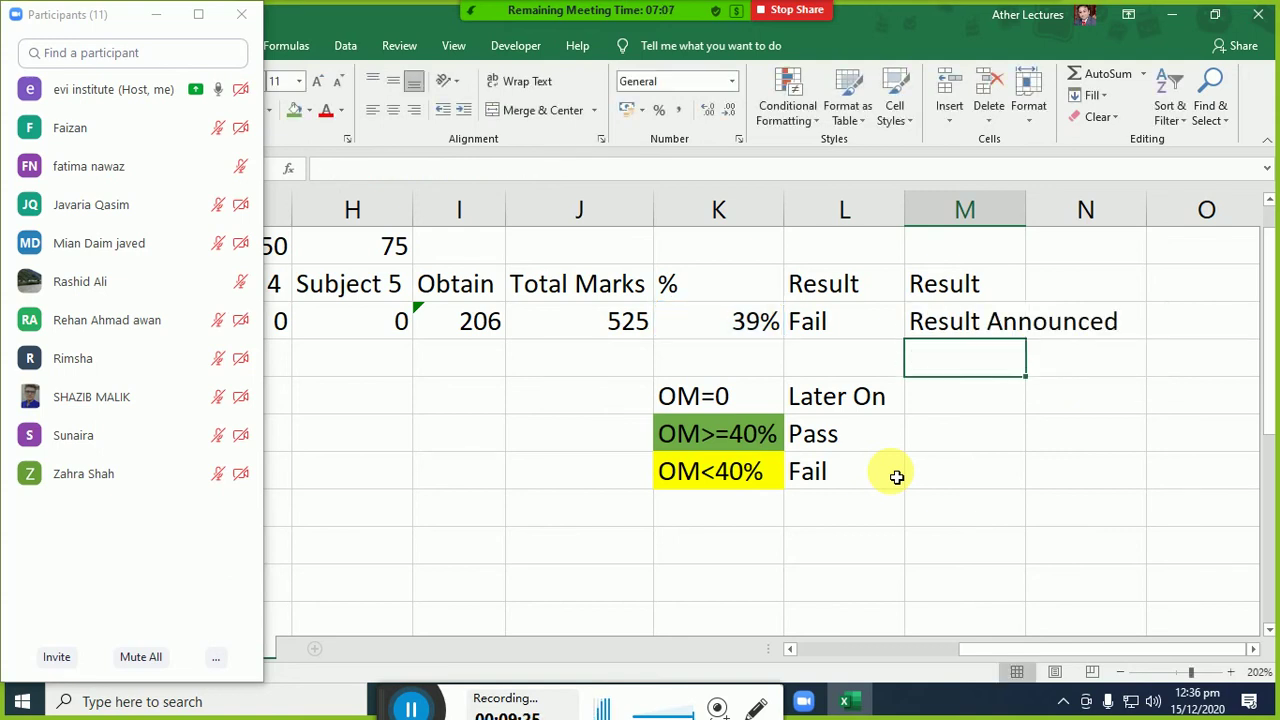
Test M4's formula by setting the obtained marks in I4 to 0, and undo that entry.
key(Up)
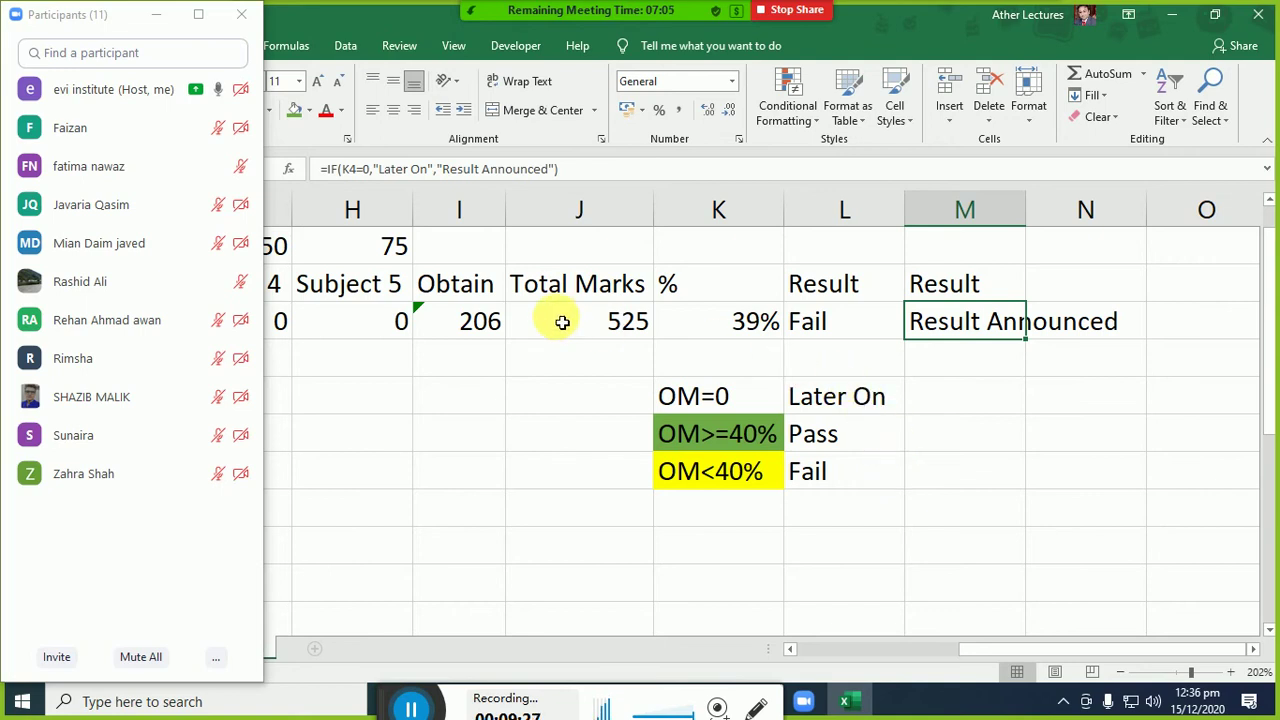
click(445, 333)
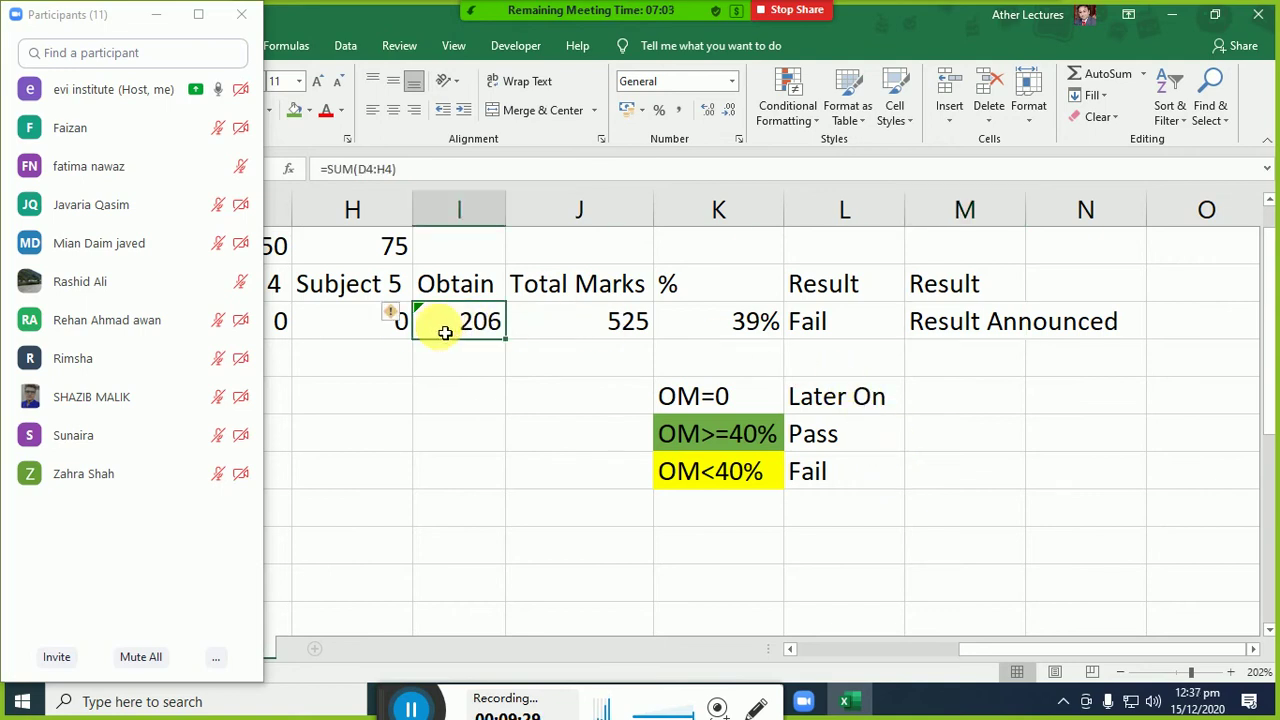
text(0)
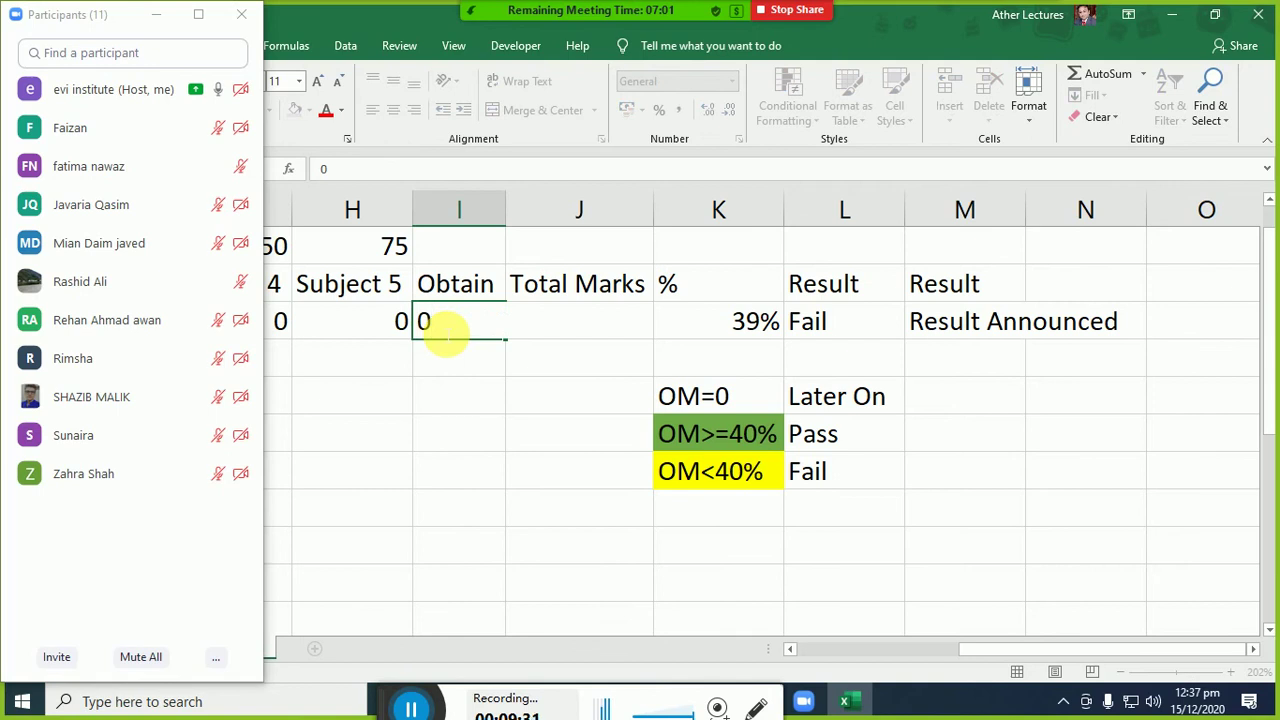
key(Return)
key(Up)
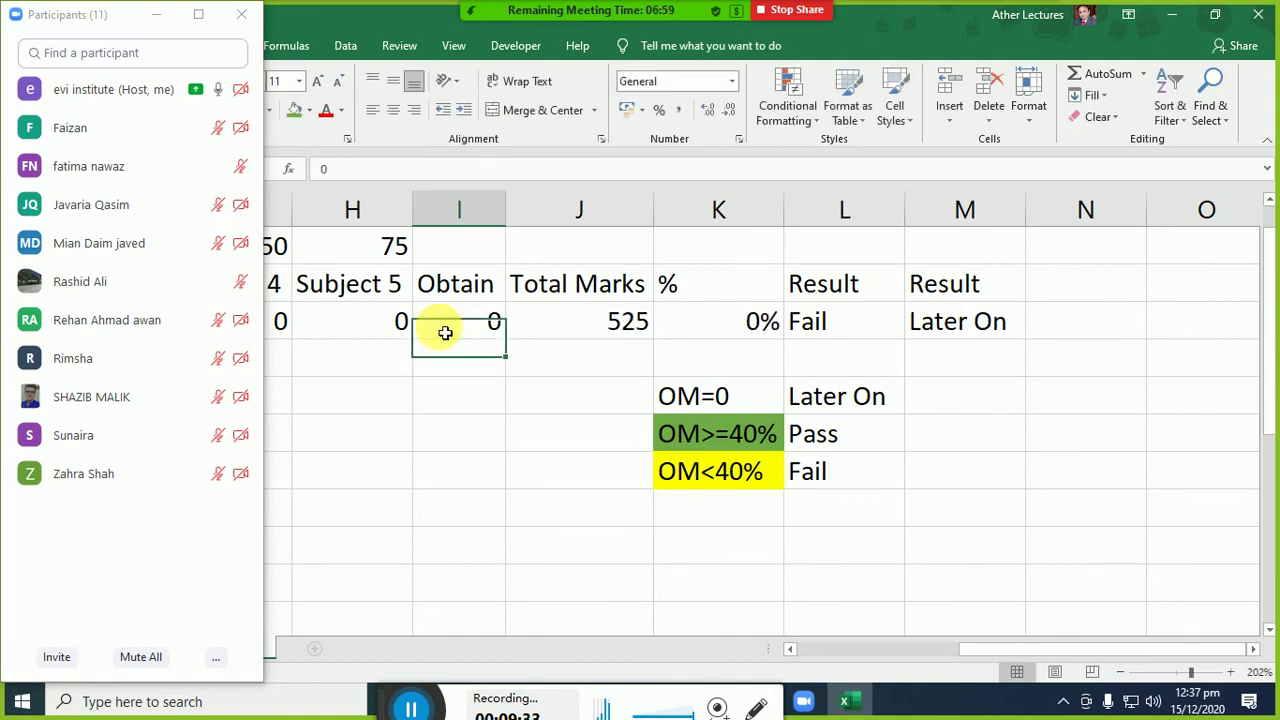
key(Right)
key(Right)
key(Right)
key(Right)
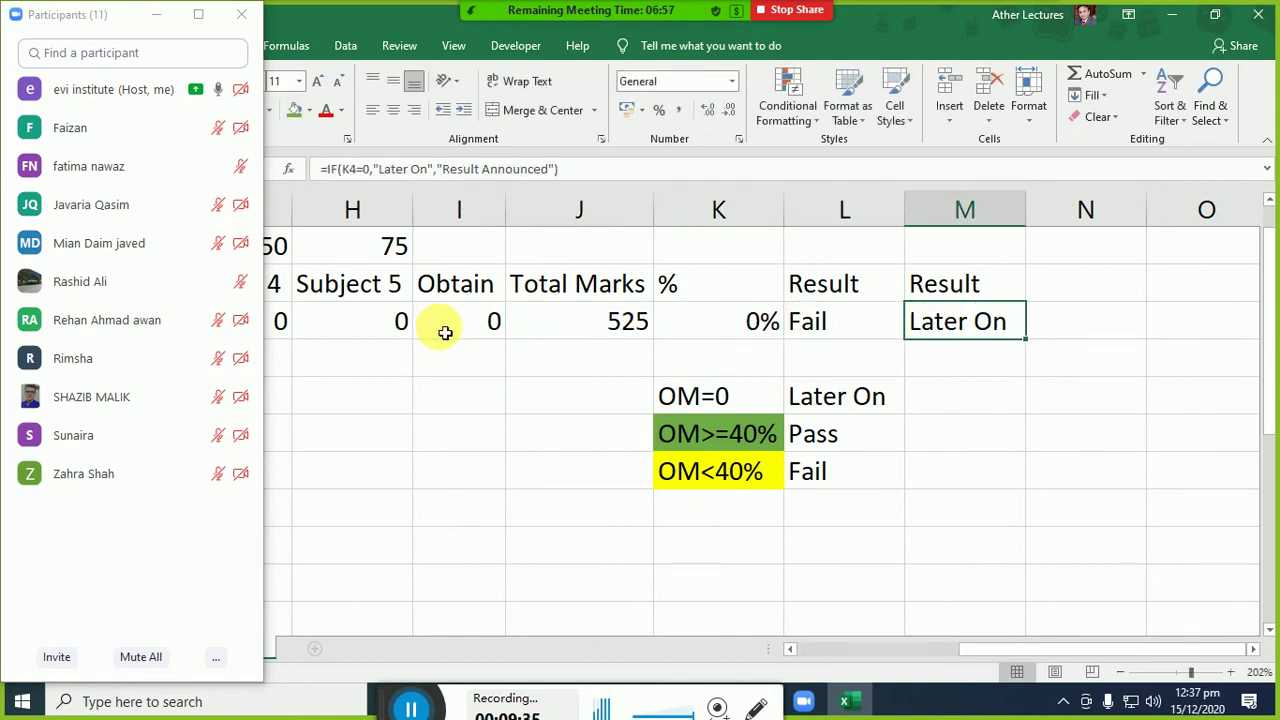
key(ctrl+z)
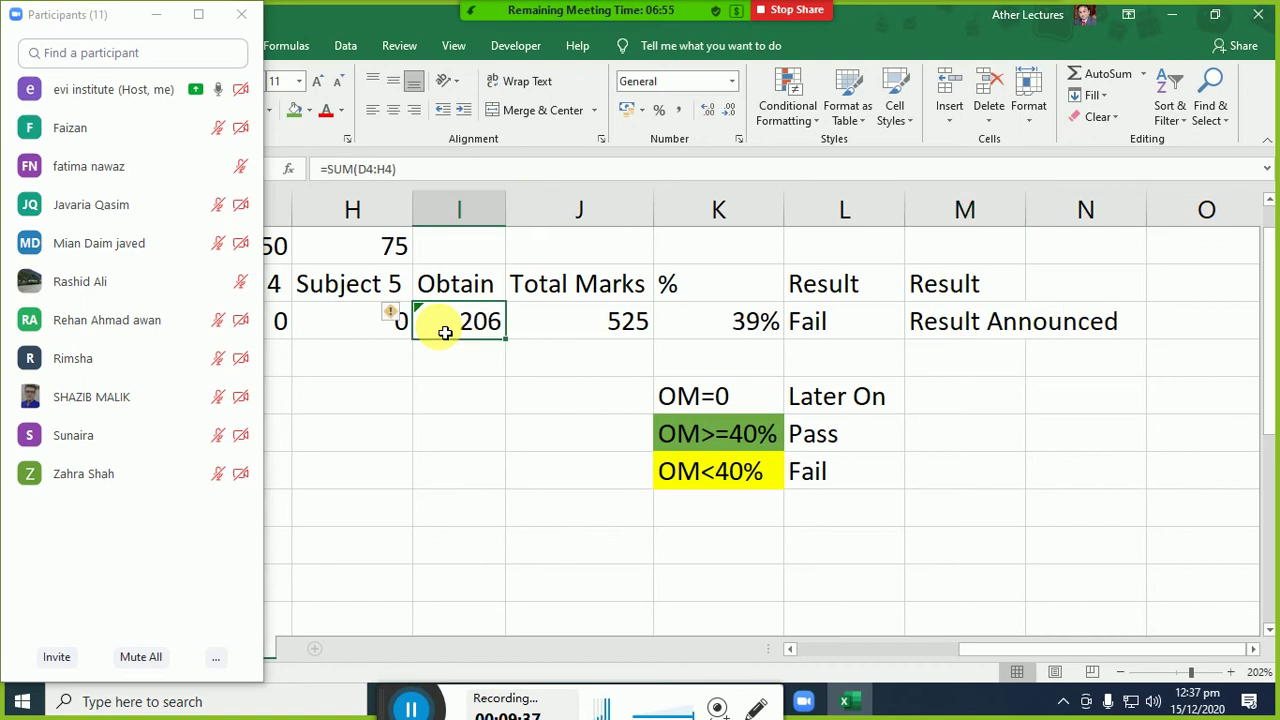
Examine the "Result Announced" argument in M4's formula and the IF formula in L4, leaving both unedited.
key(Right)
key(Right)
key(Right)
key(Right)
key(F2)
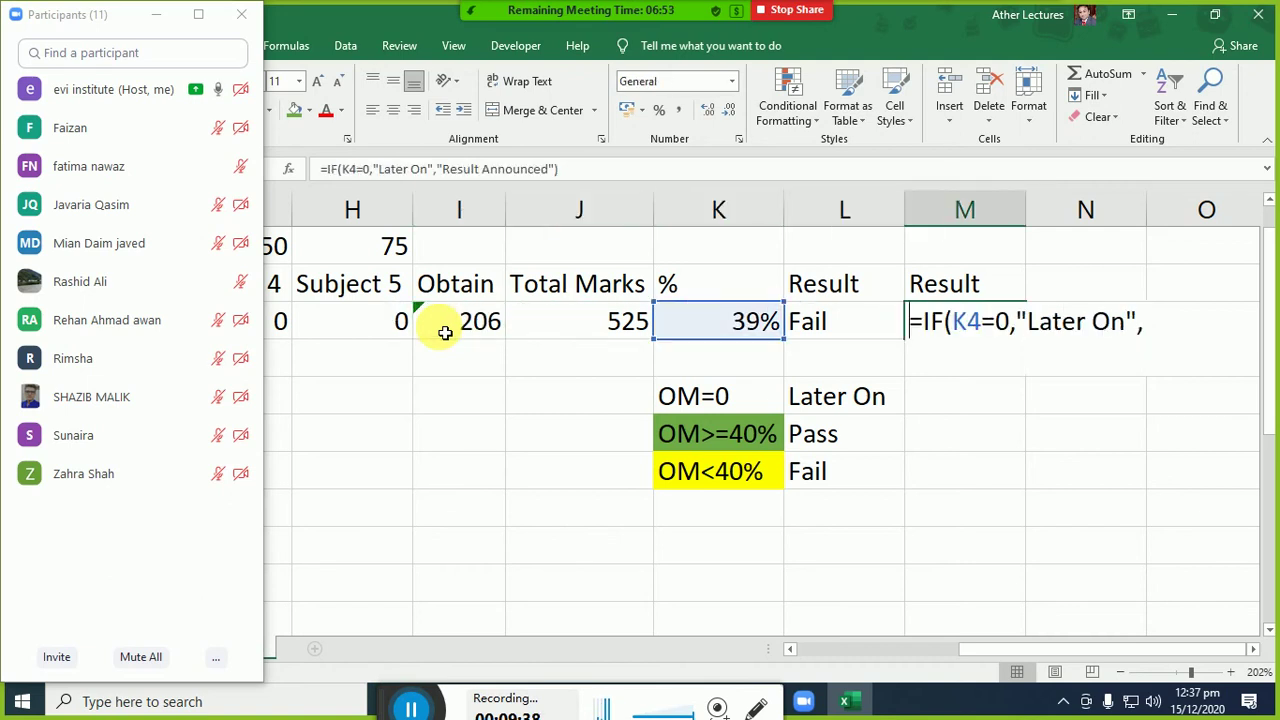
key(Left)
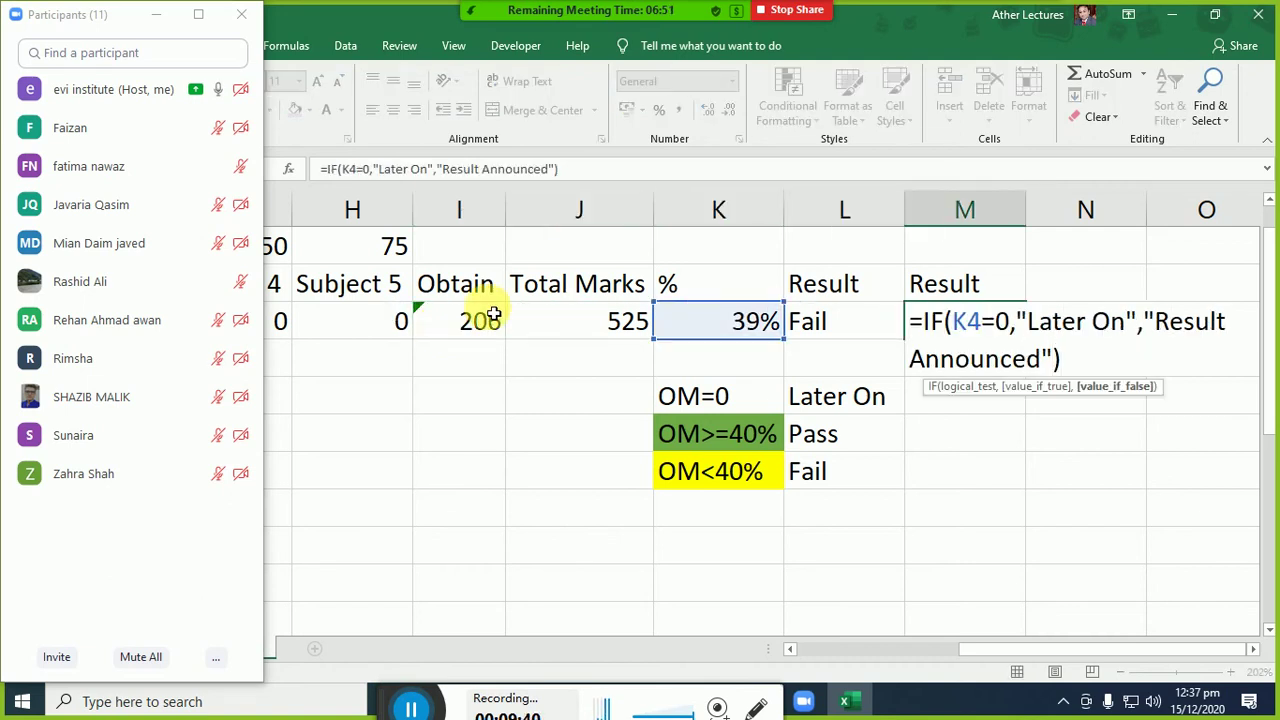
drag(1145, 321, 1052, 360)
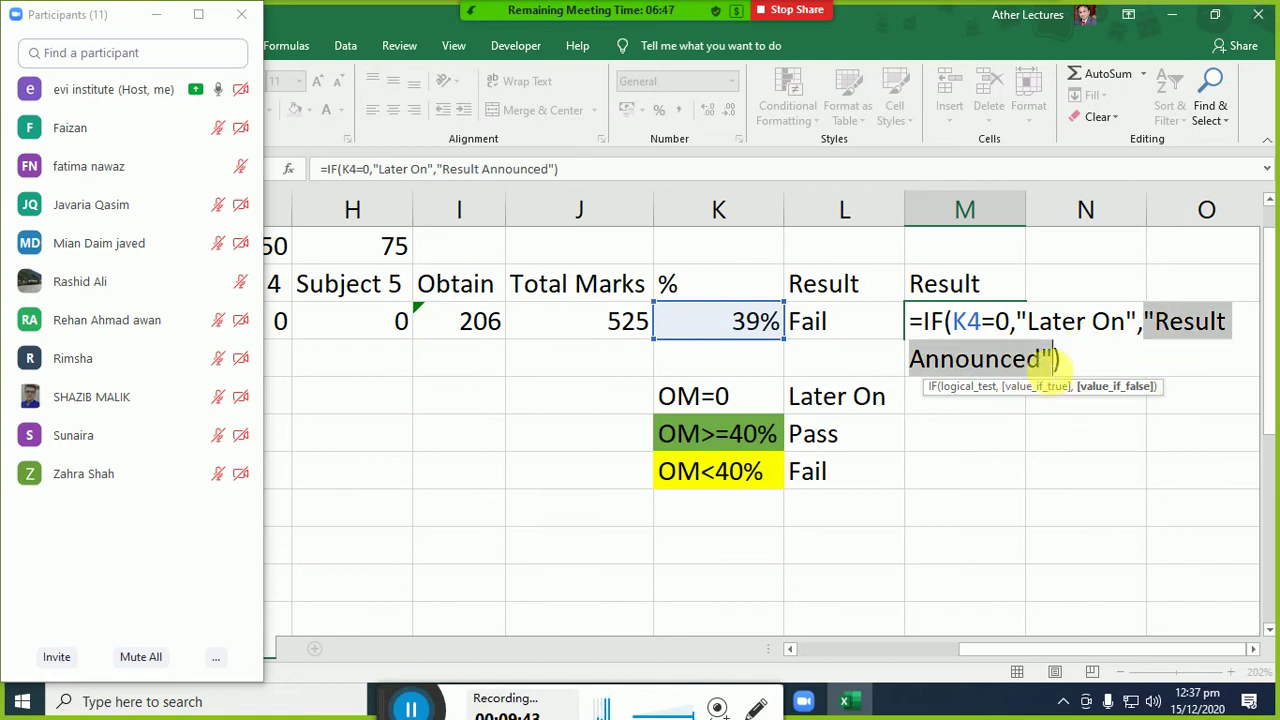
key(Escape)
double_click(850, 322)
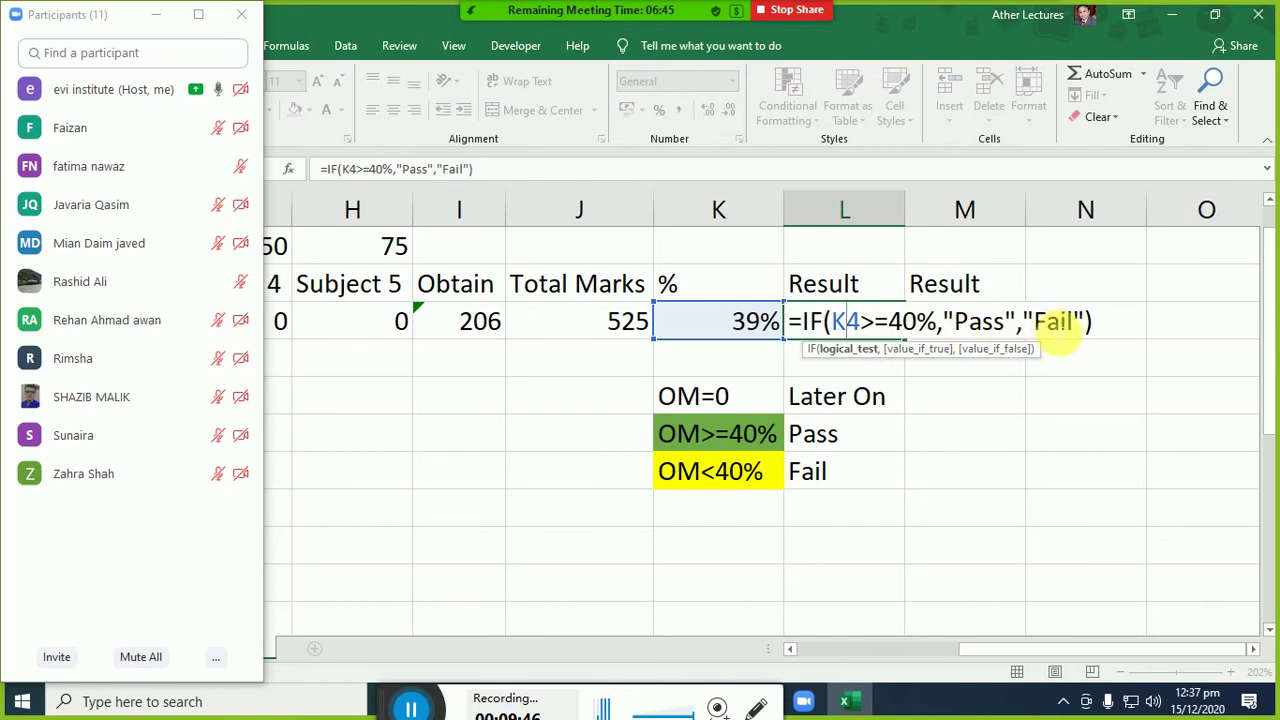
key(Escape)
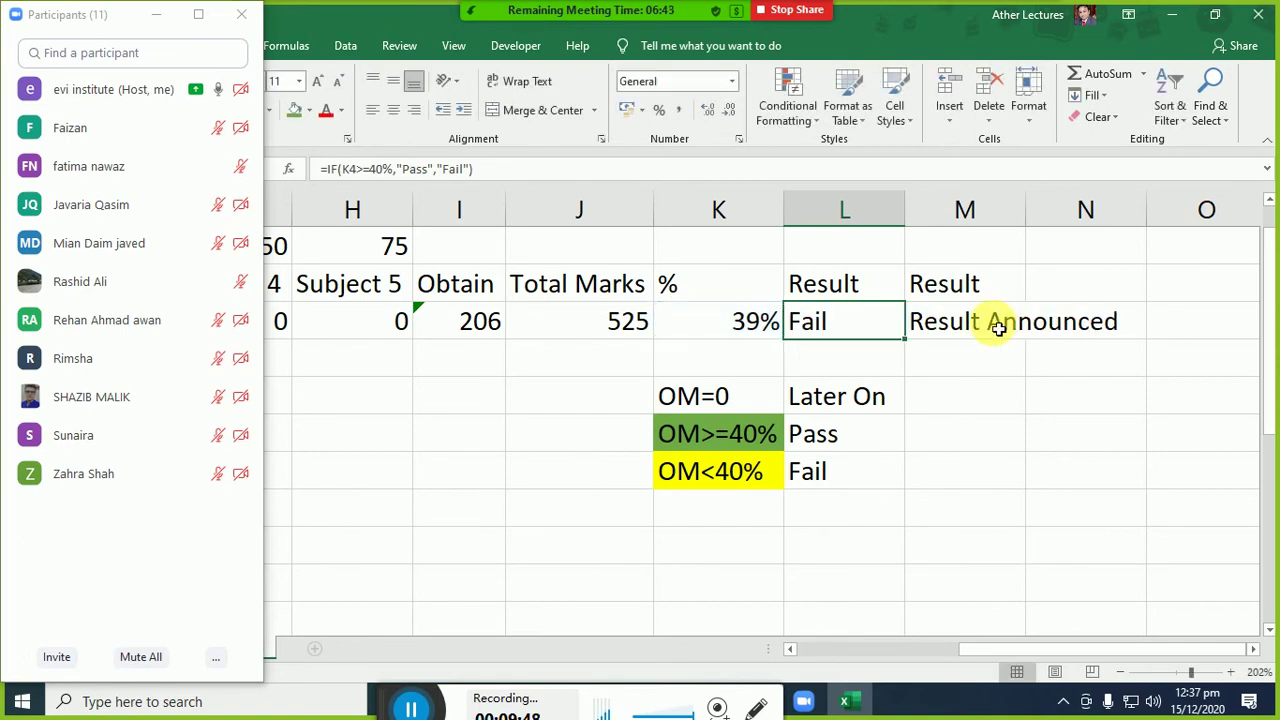
Remove the "Result Announced" argument from M4's IF formula, keeping the comma after "Later On".
double_click(991, 323)
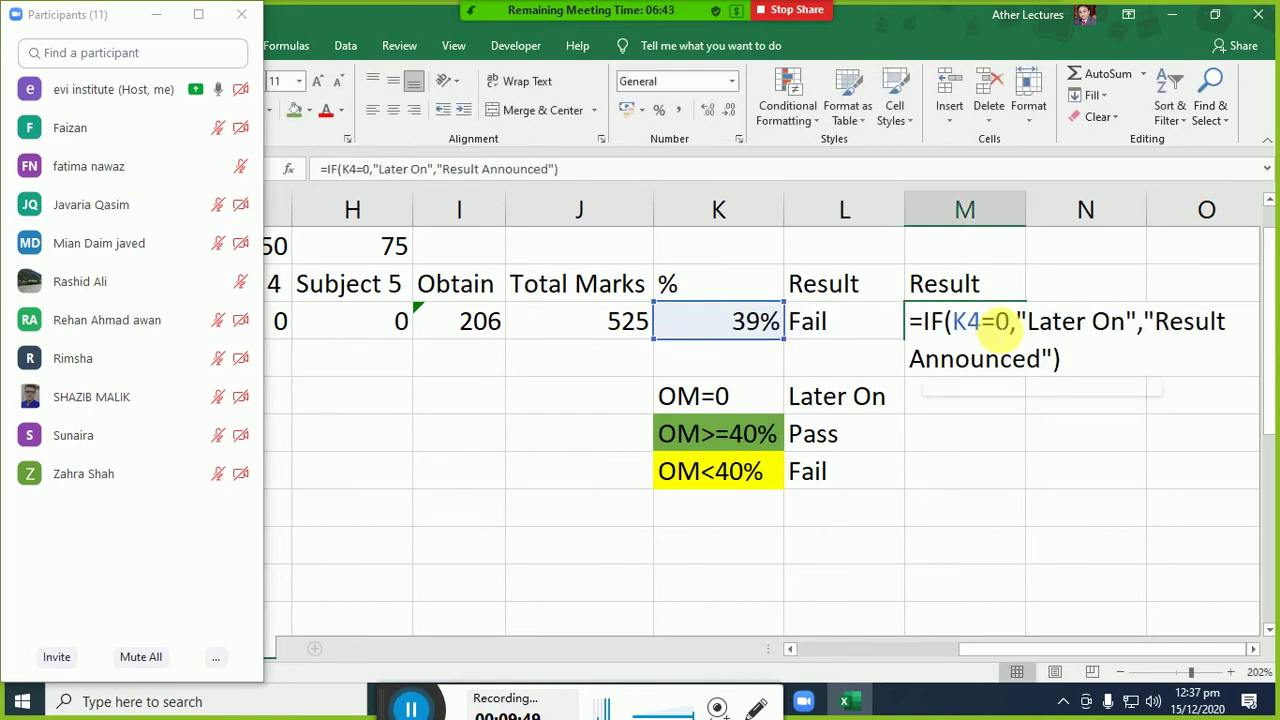
click(1253, 649)
click(1253, 649)
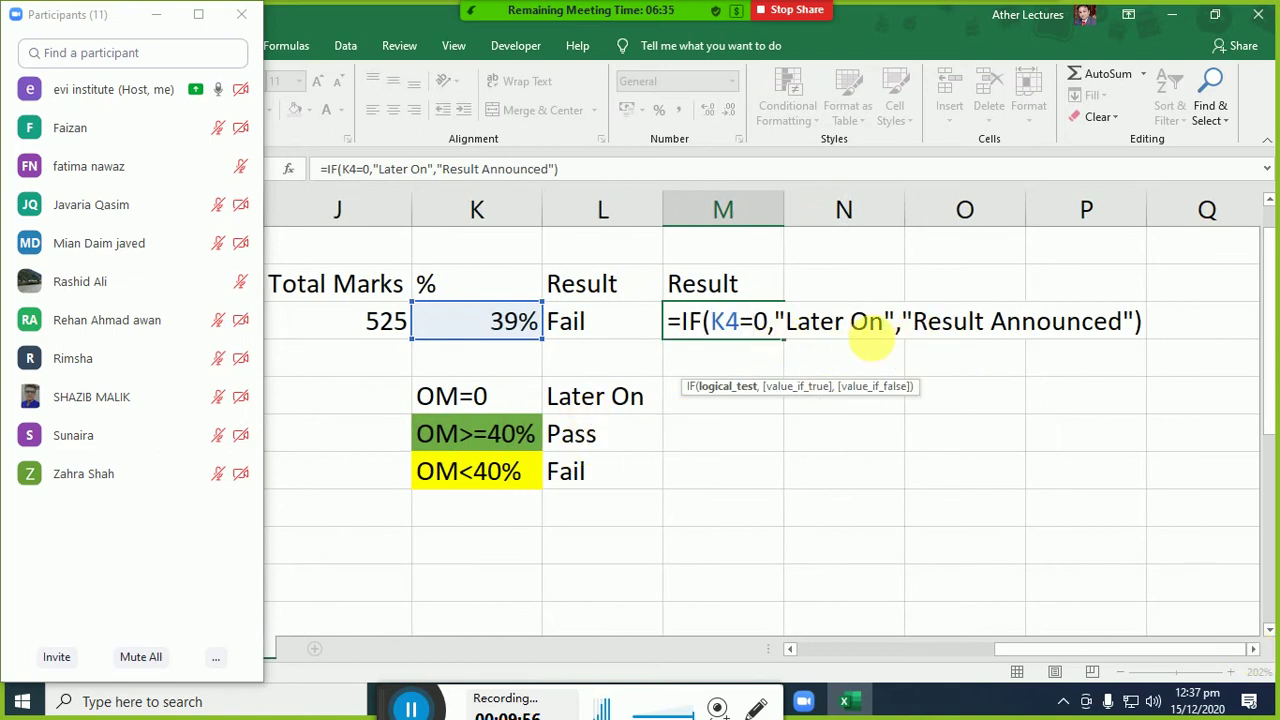
drag(905, 321, 1136, 322)
key(BackSpace)
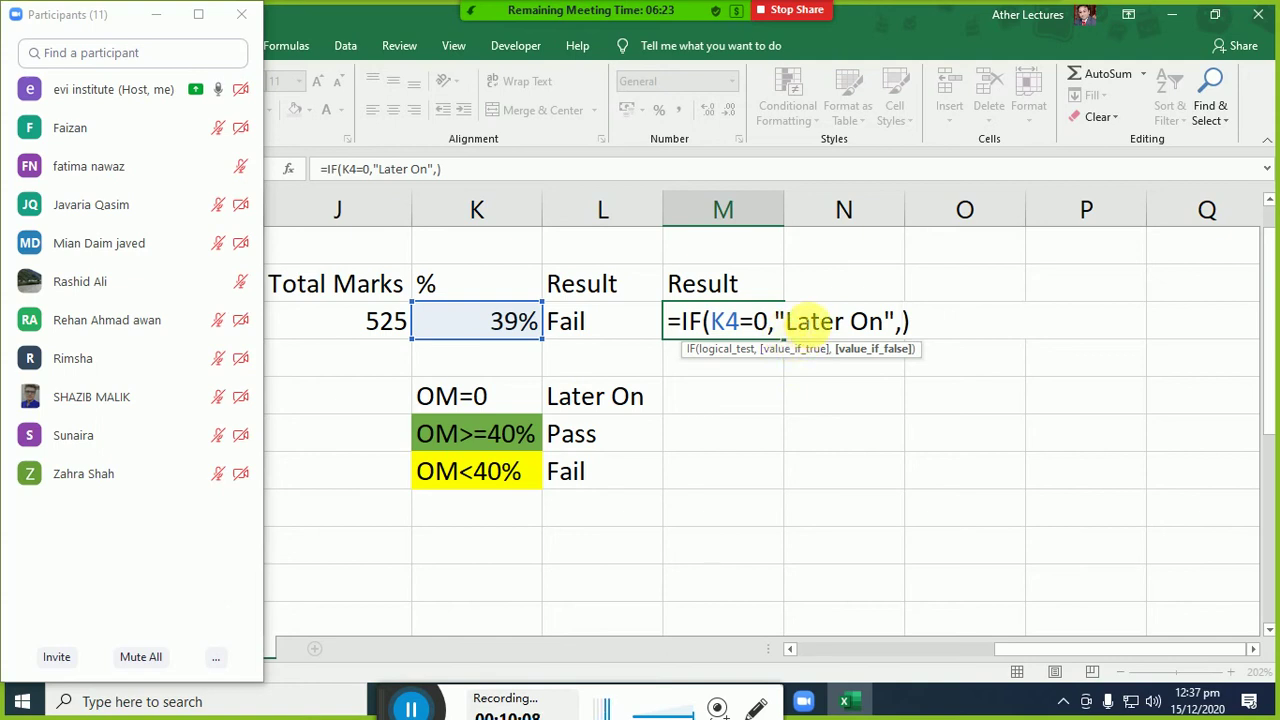
Nest IF(K4>=49%,"Pass","Fail") as the value if false in M4's IF formula.
text(if)
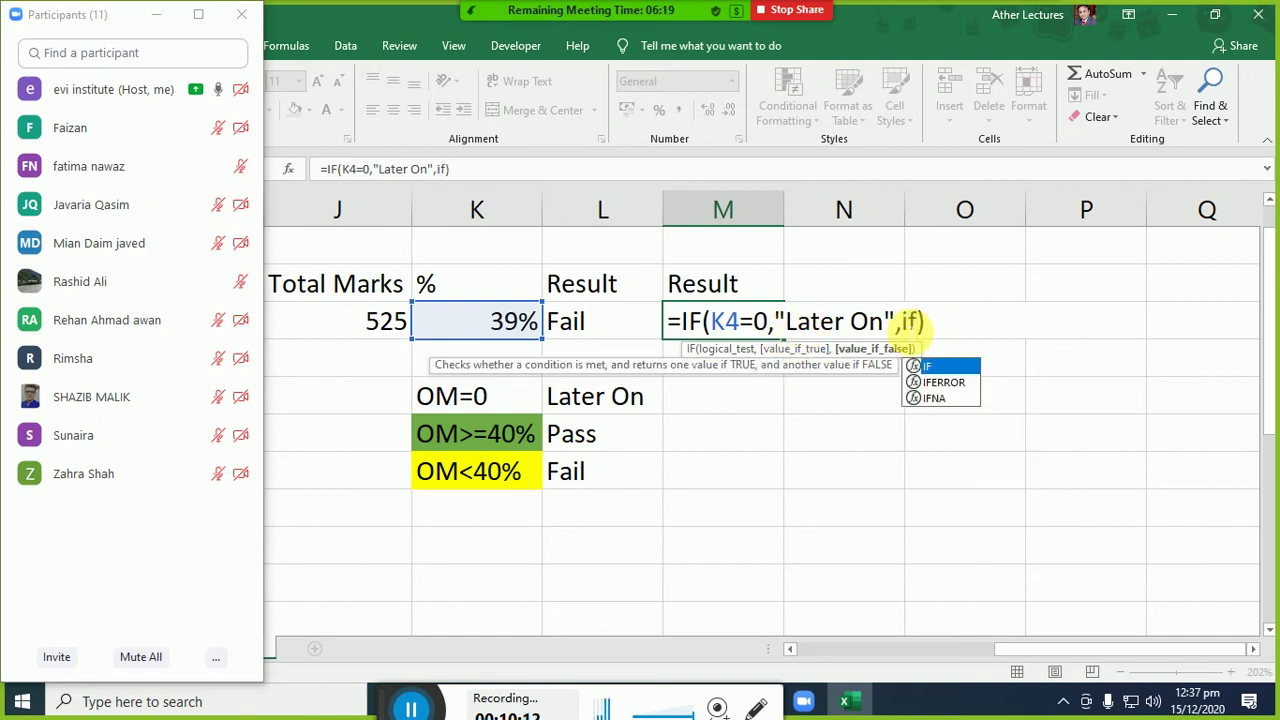
text(()
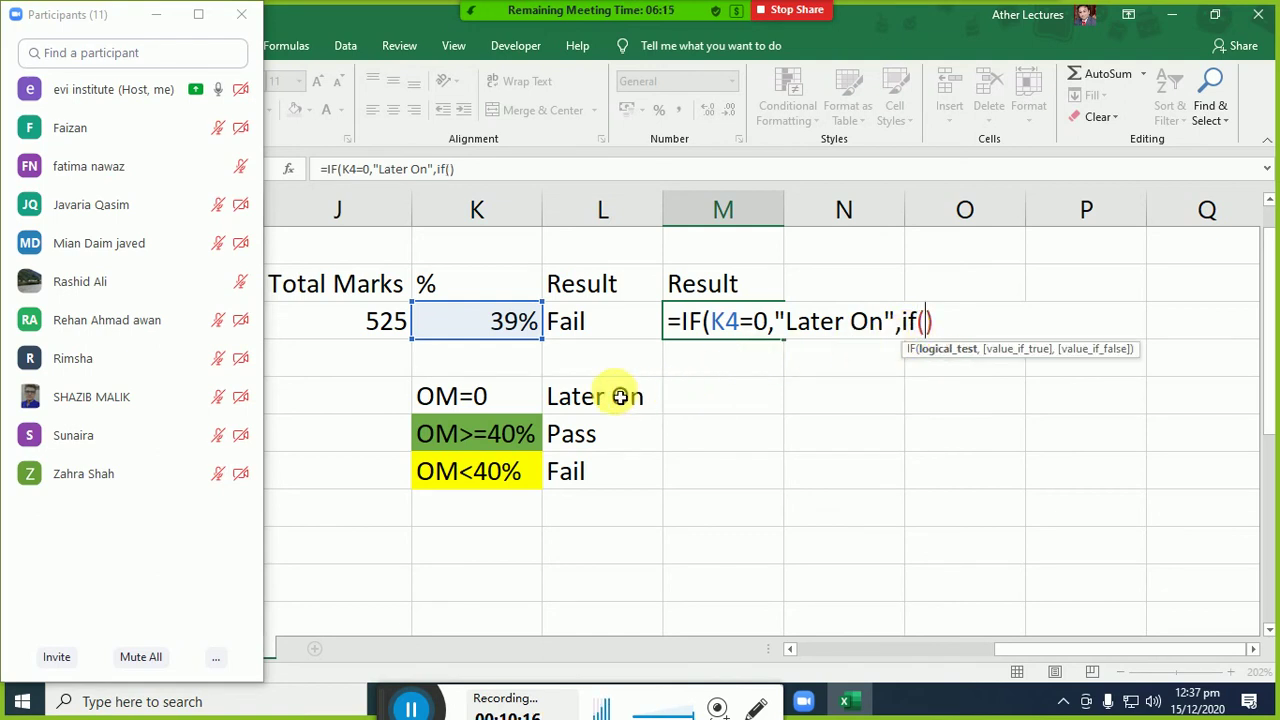
click(512, 336)
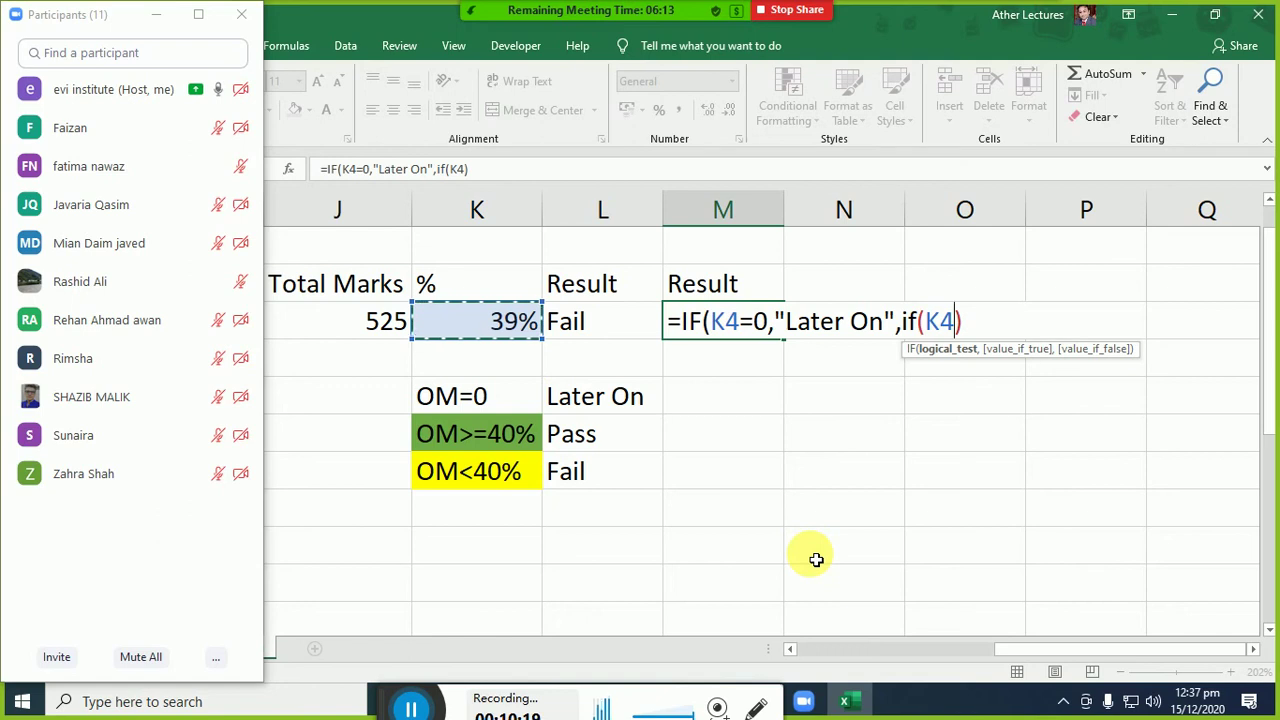
text(>)
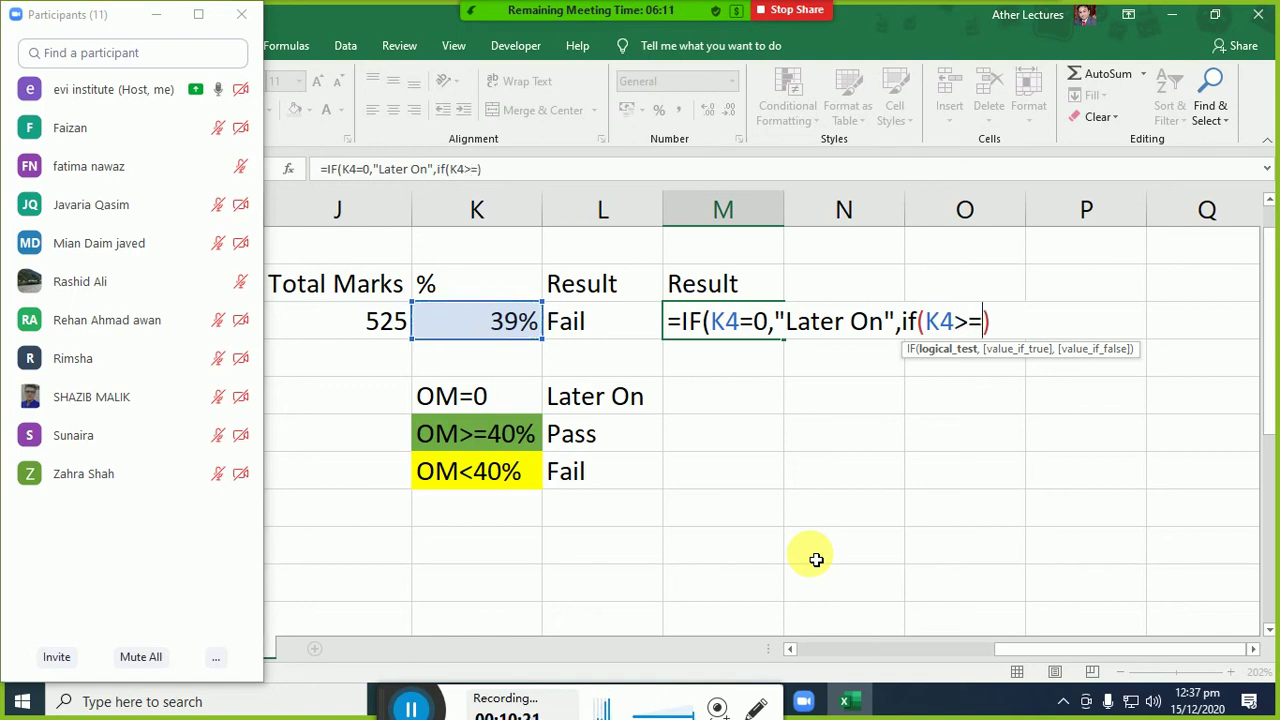
text(=49%,)
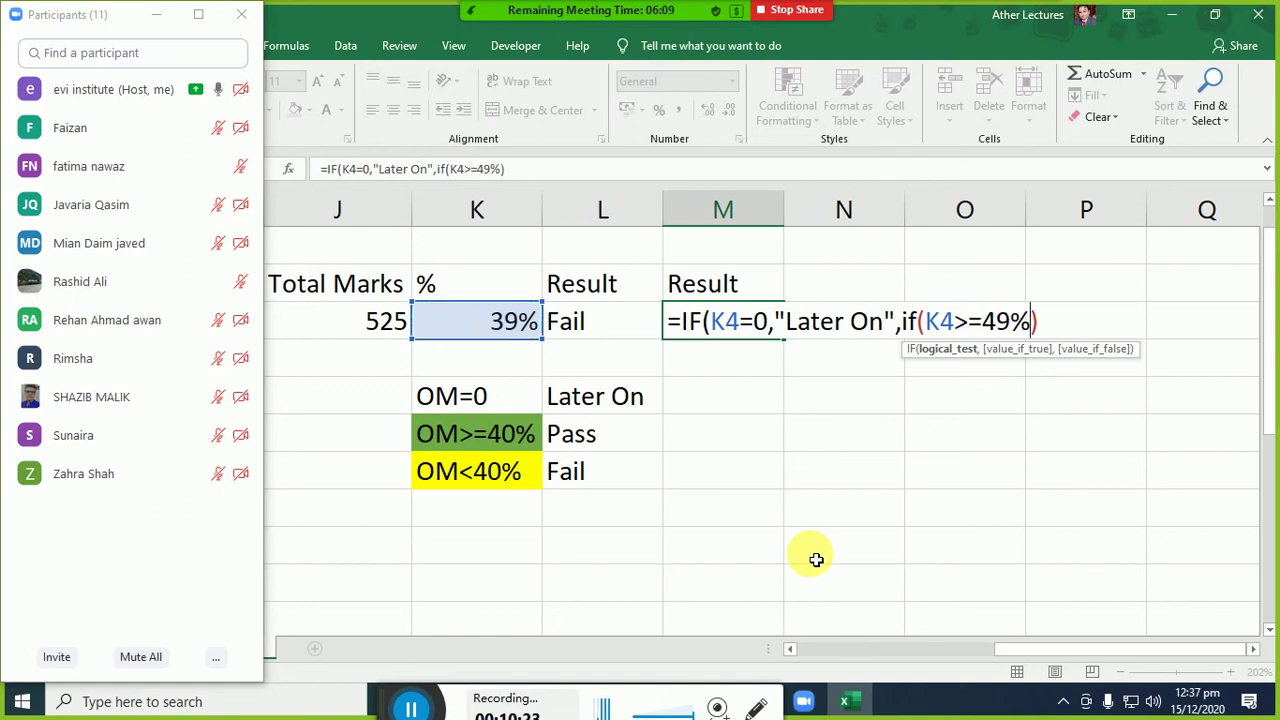
text(")
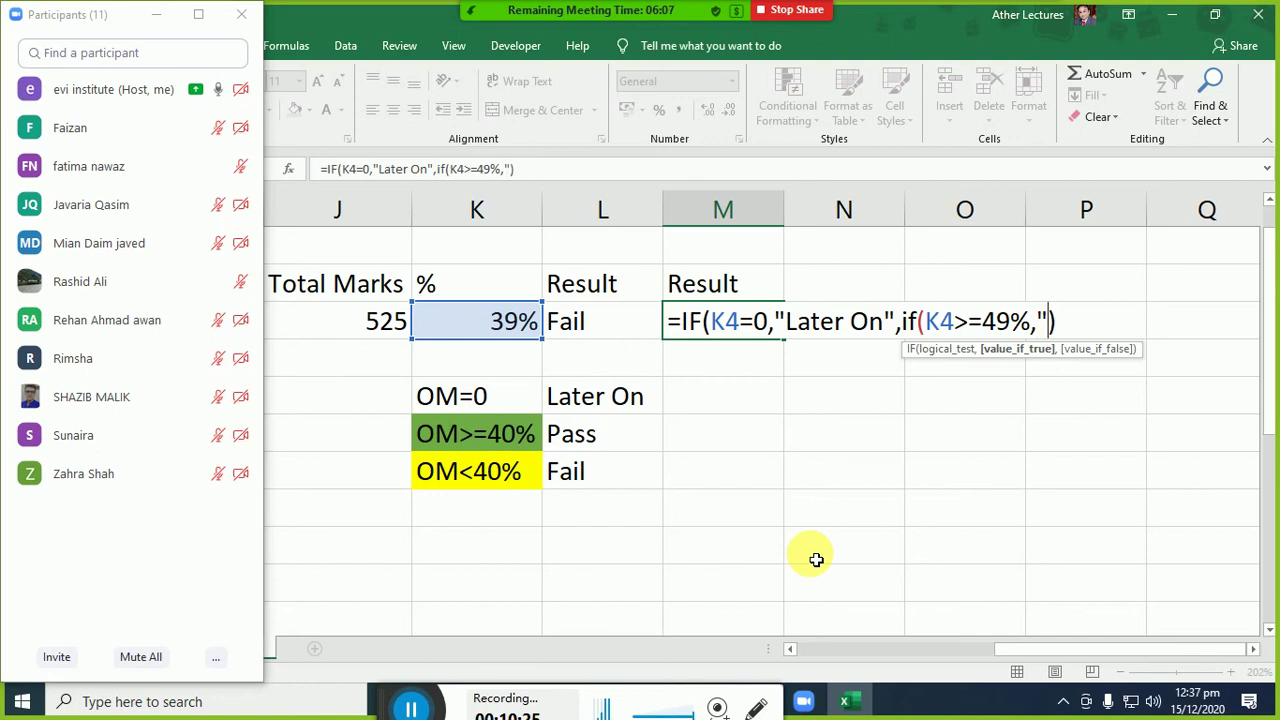
text(Pass",)
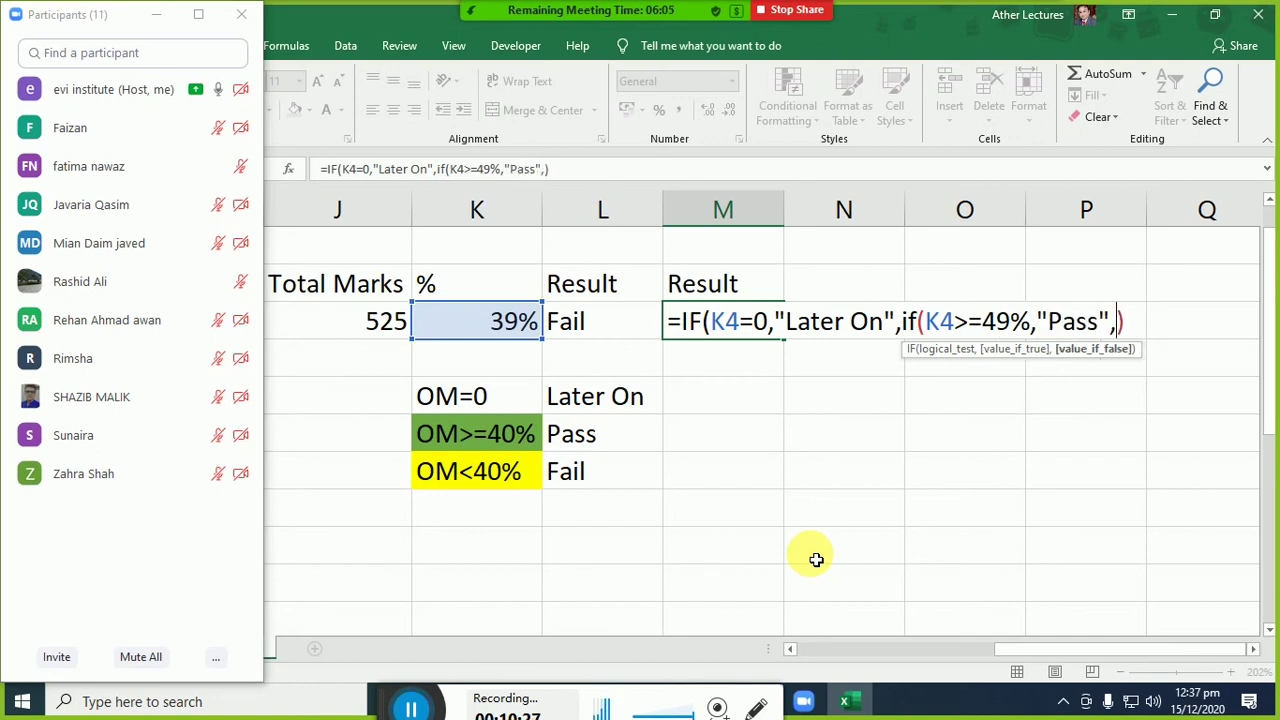
text("Fail)
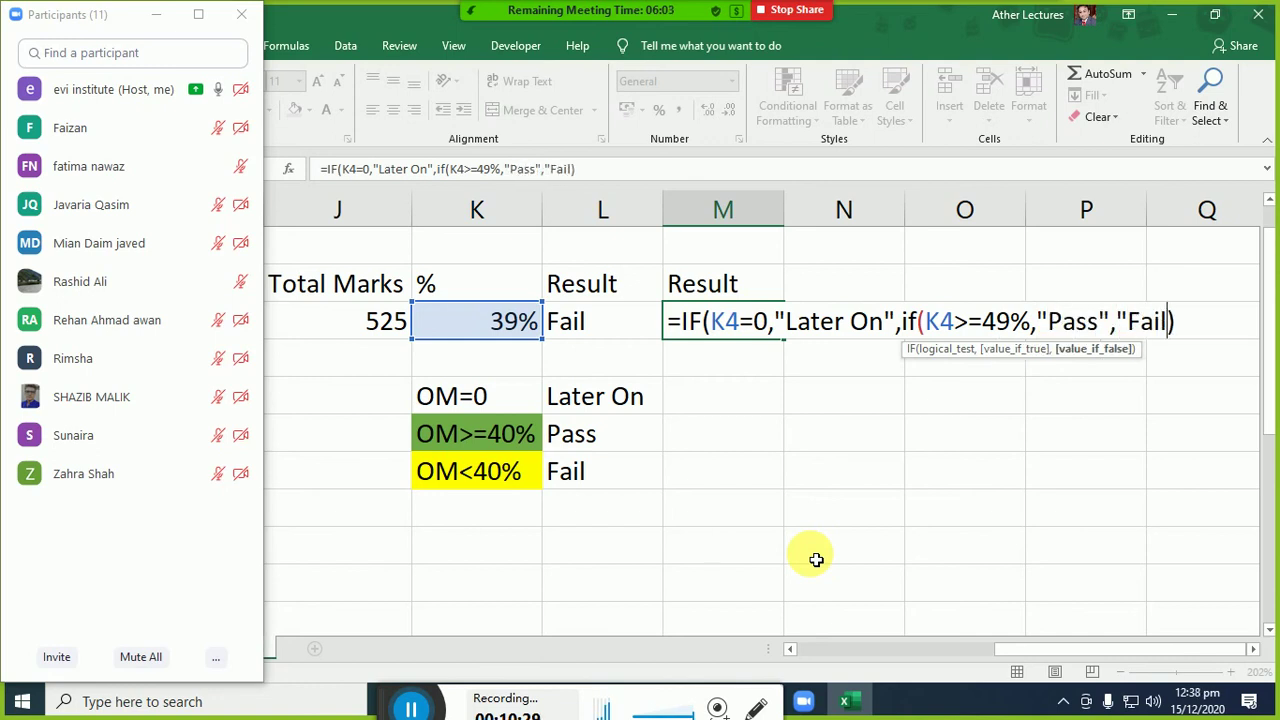
text(")
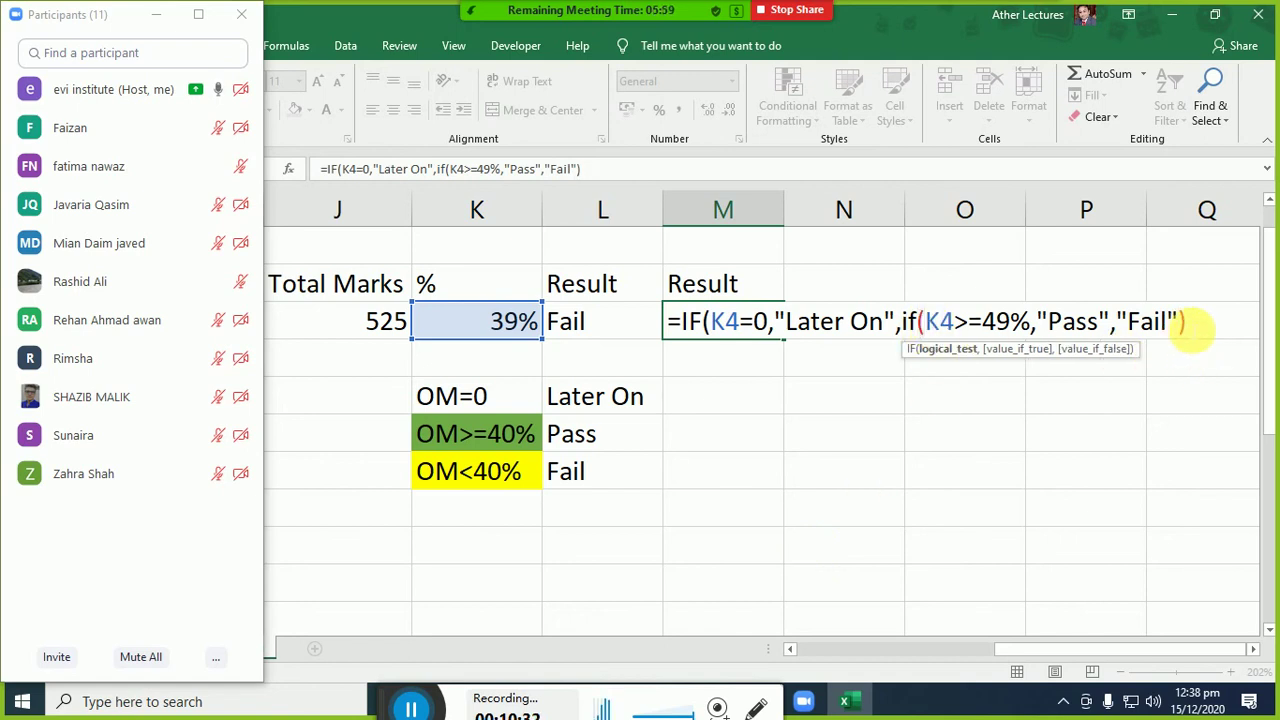
Check the nested IF's bracket pair in M4, add the outer IF's closing bracket, and commit the formula.
click(1193, 330)
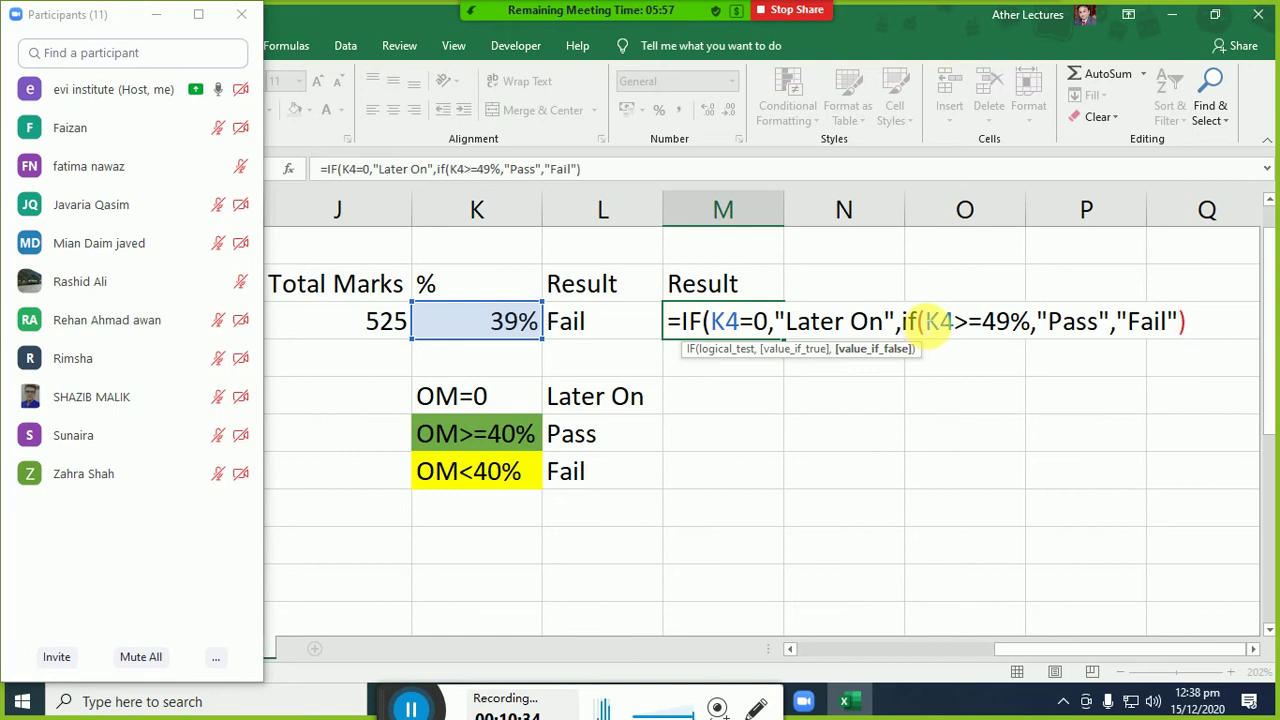
click(919, 321)
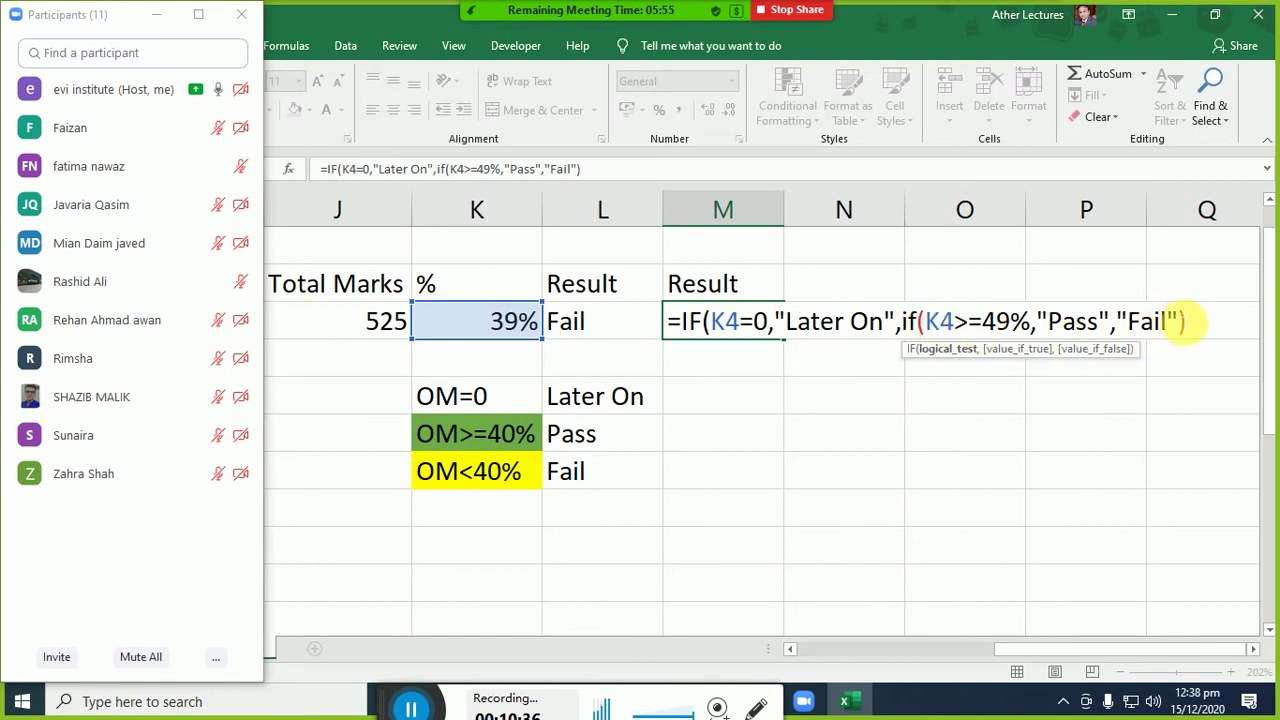
click(1188, 321)
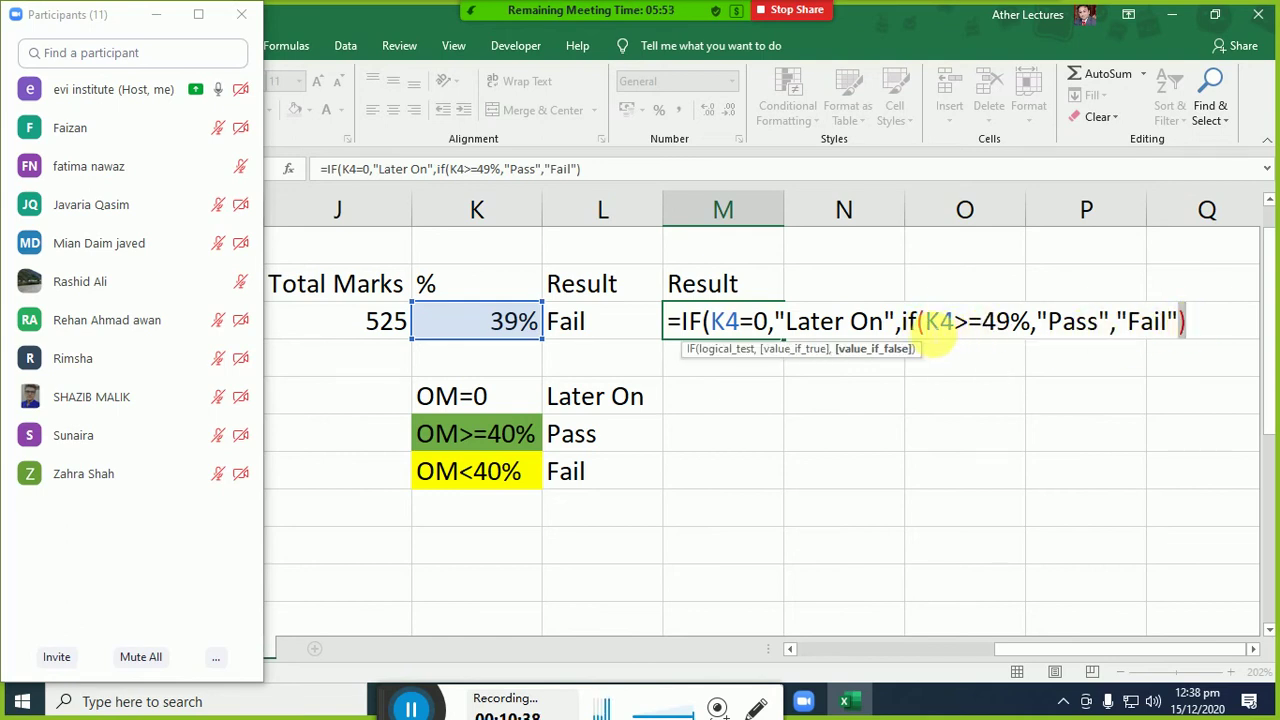
click(922, 324)
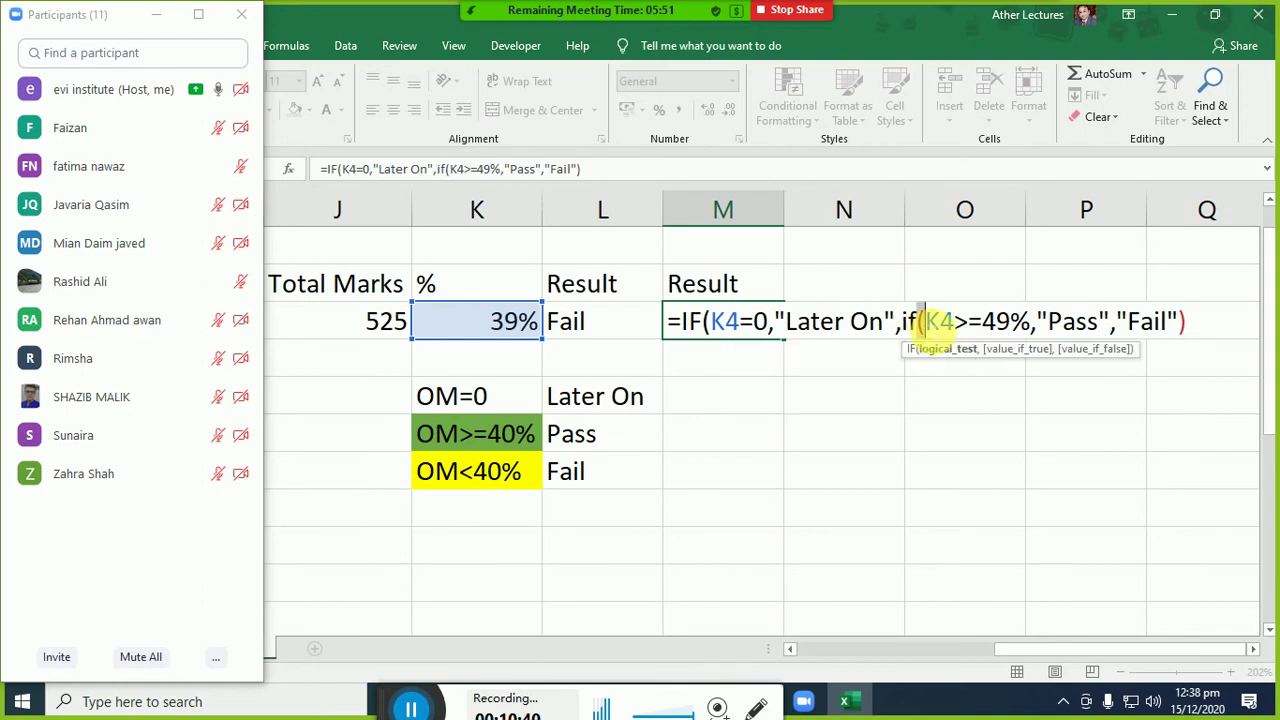
click(1193, 321)
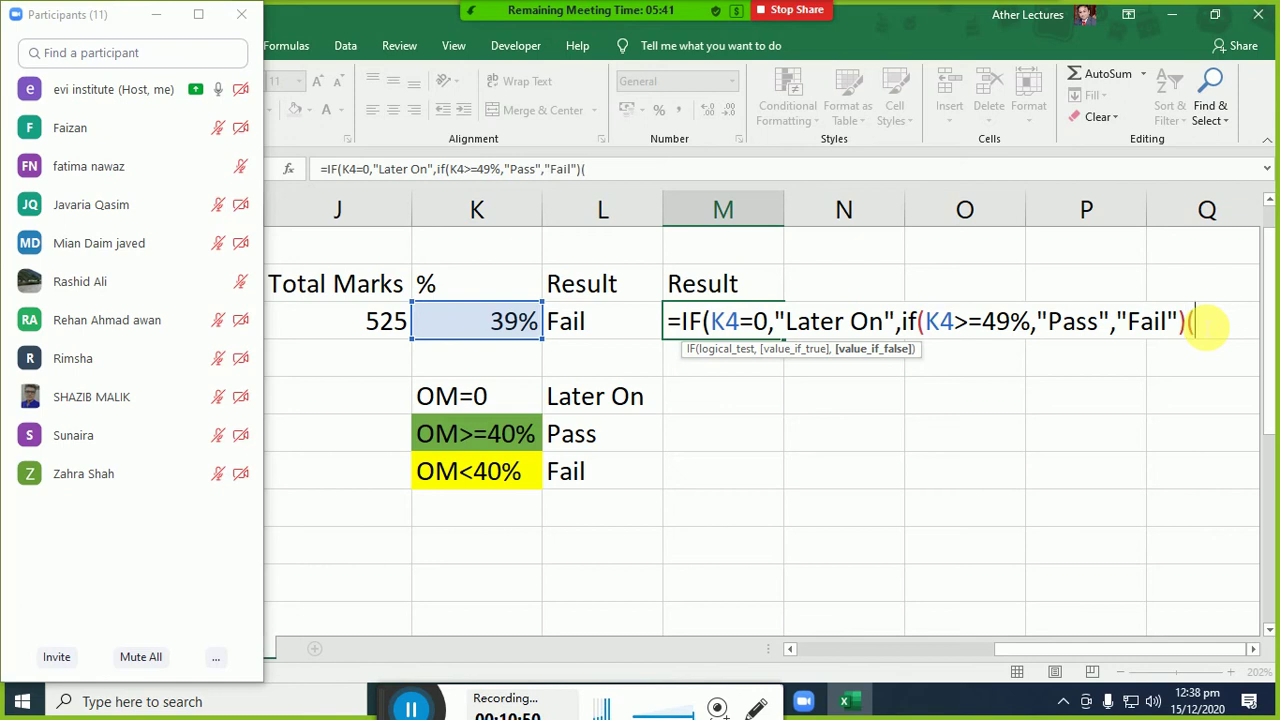
text())
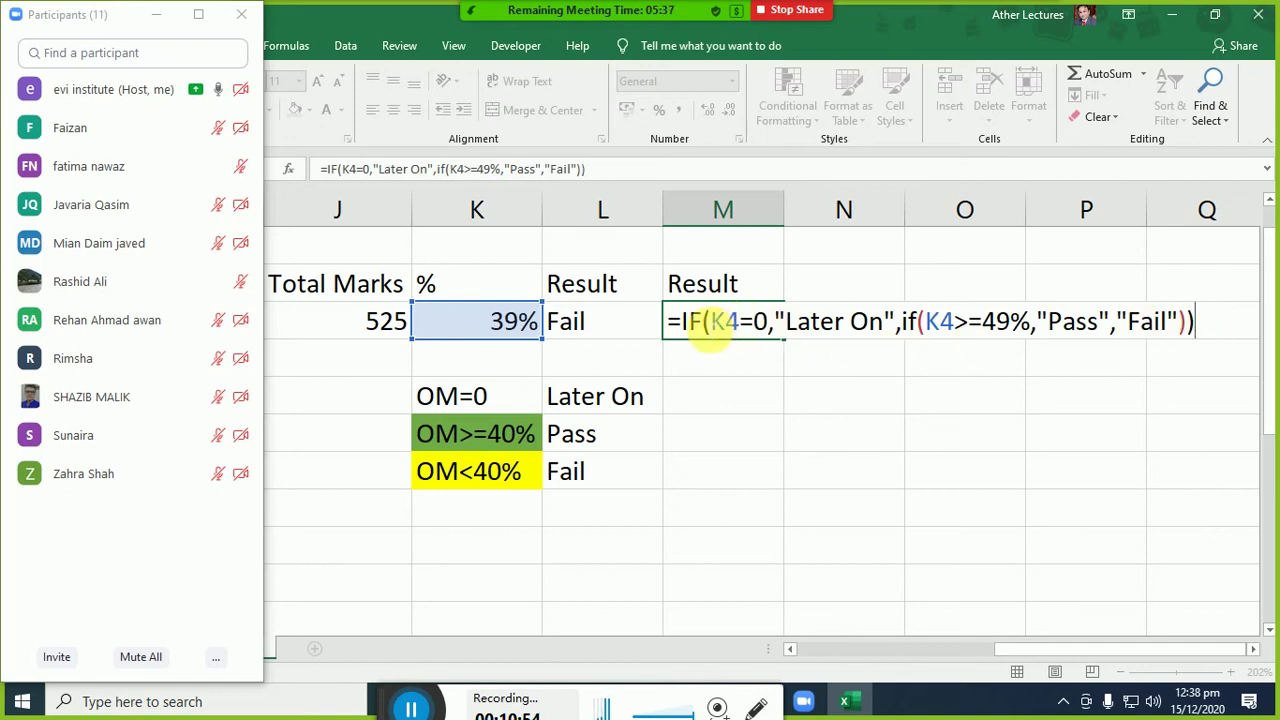
drag(723, 330, 1215, 350)
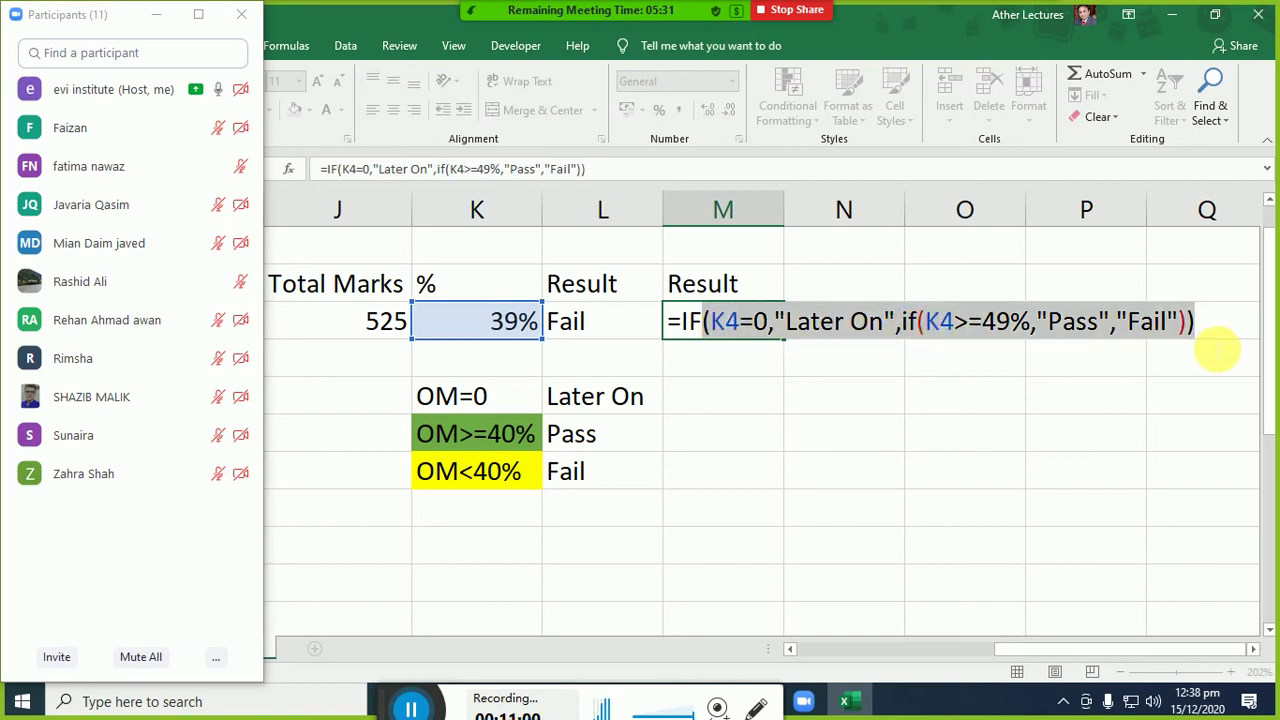
click(1214, 342)
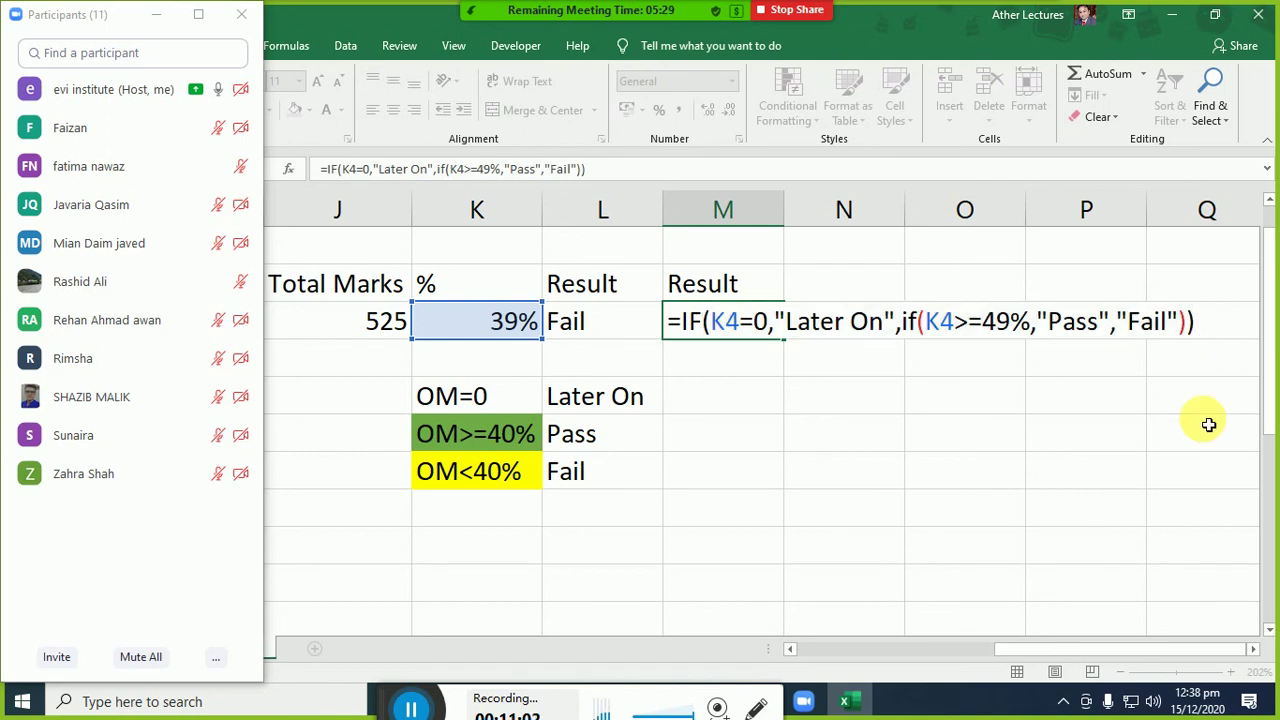
key(Return)
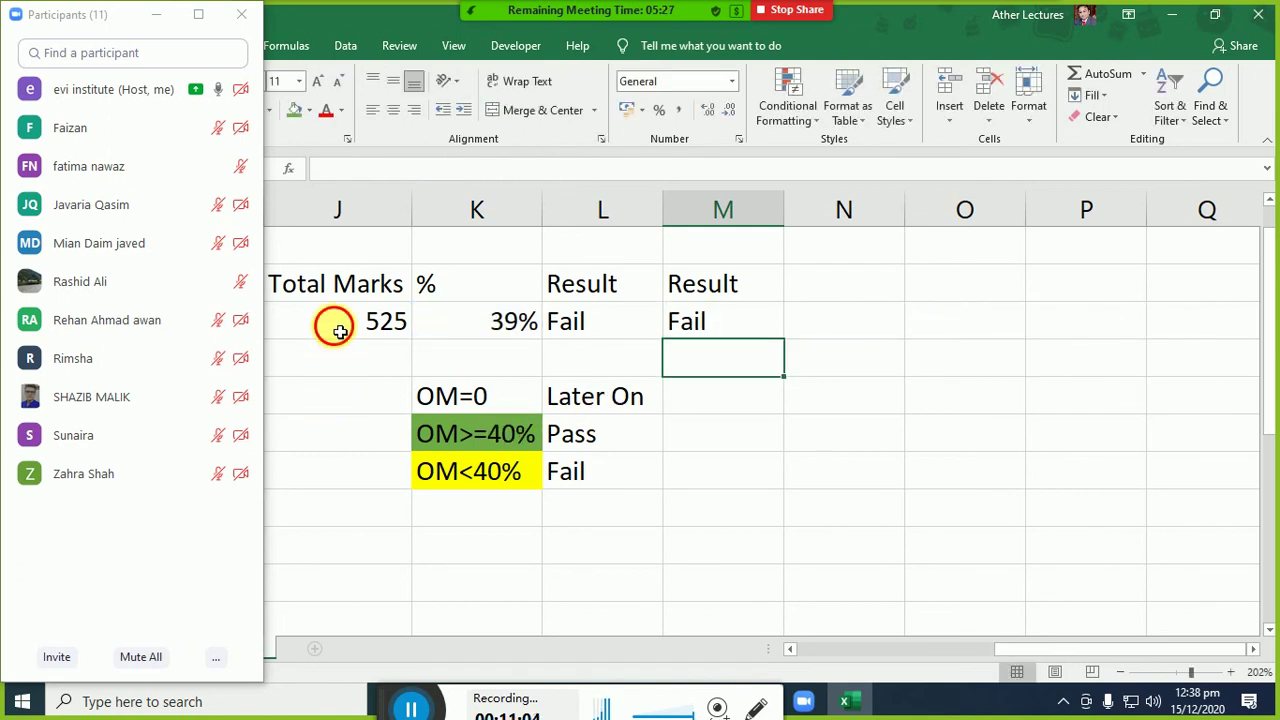
Test M4's nested formula by clearing the obtained marks in I4, and undo the deletion.
click(340, 332)
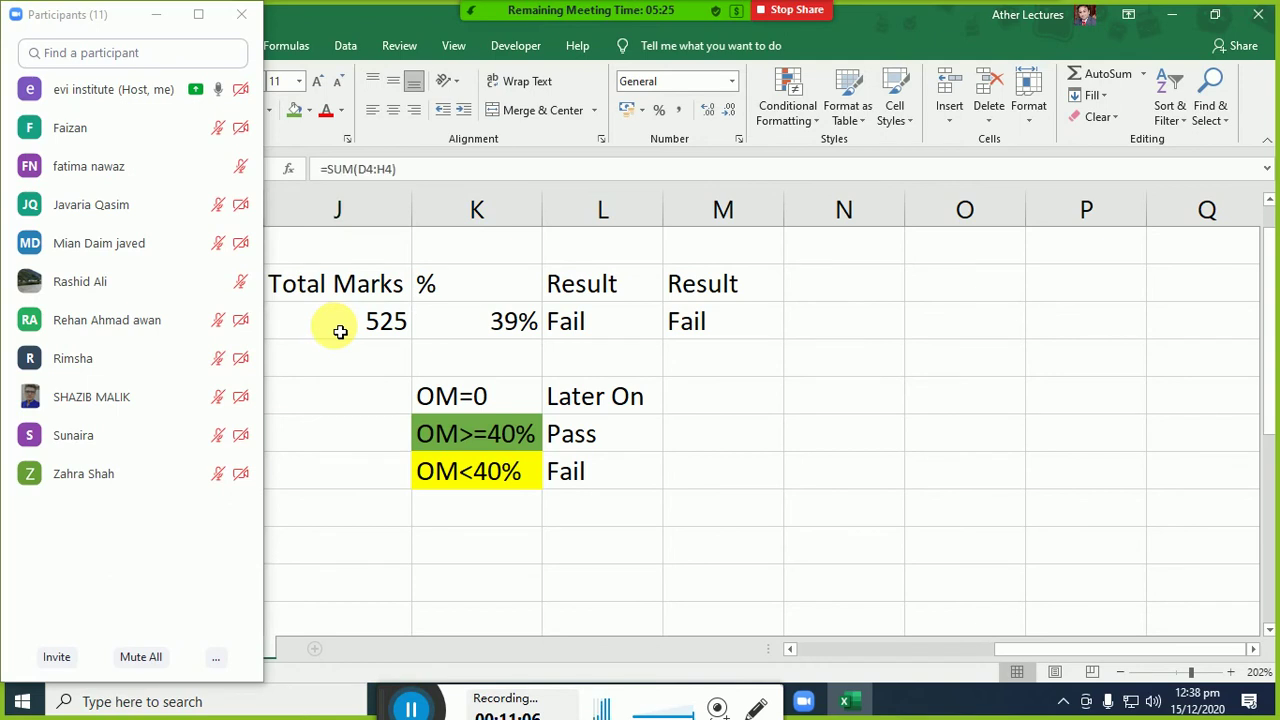
key(Delete)
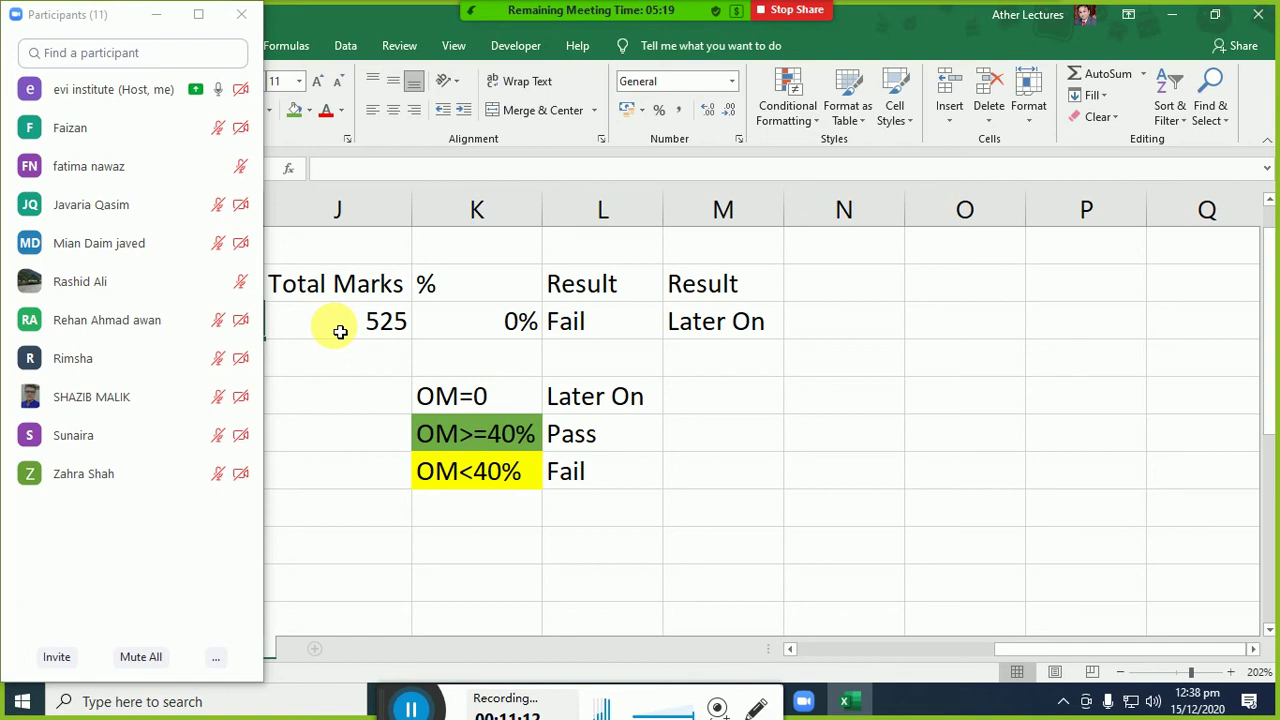
key(ctrl+z)
Examine the nested IF's arguments within M4's formula, leaving the formula unedited.
key(Right)
key(Right)
key(Right)
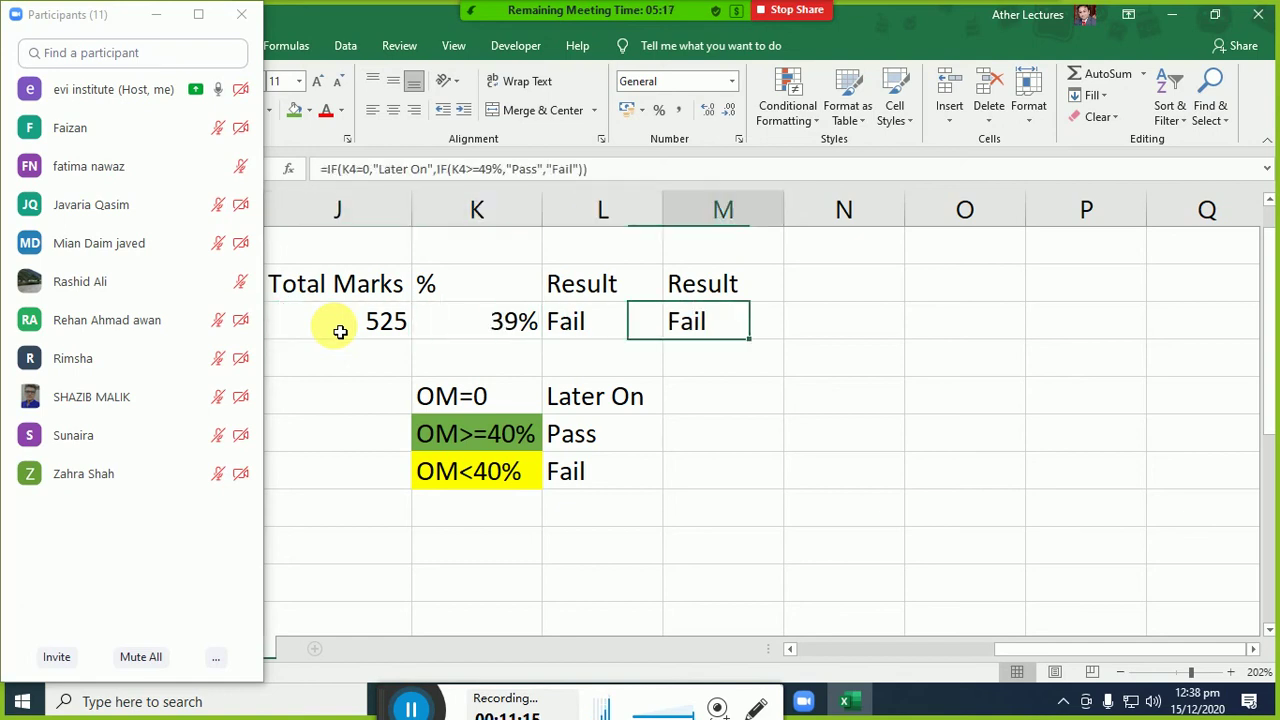
key(F2)
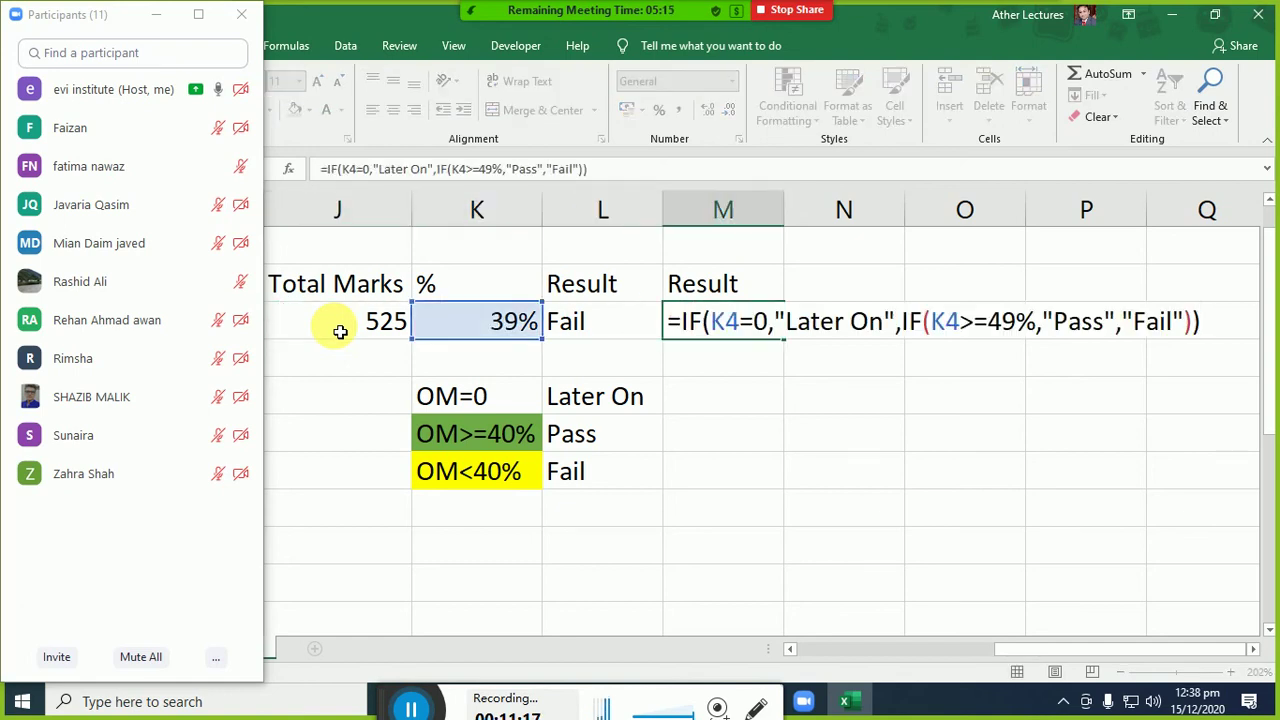
key(Left)
key(Left)
key(Left)
key(Left)
key(Left)
key(Left)
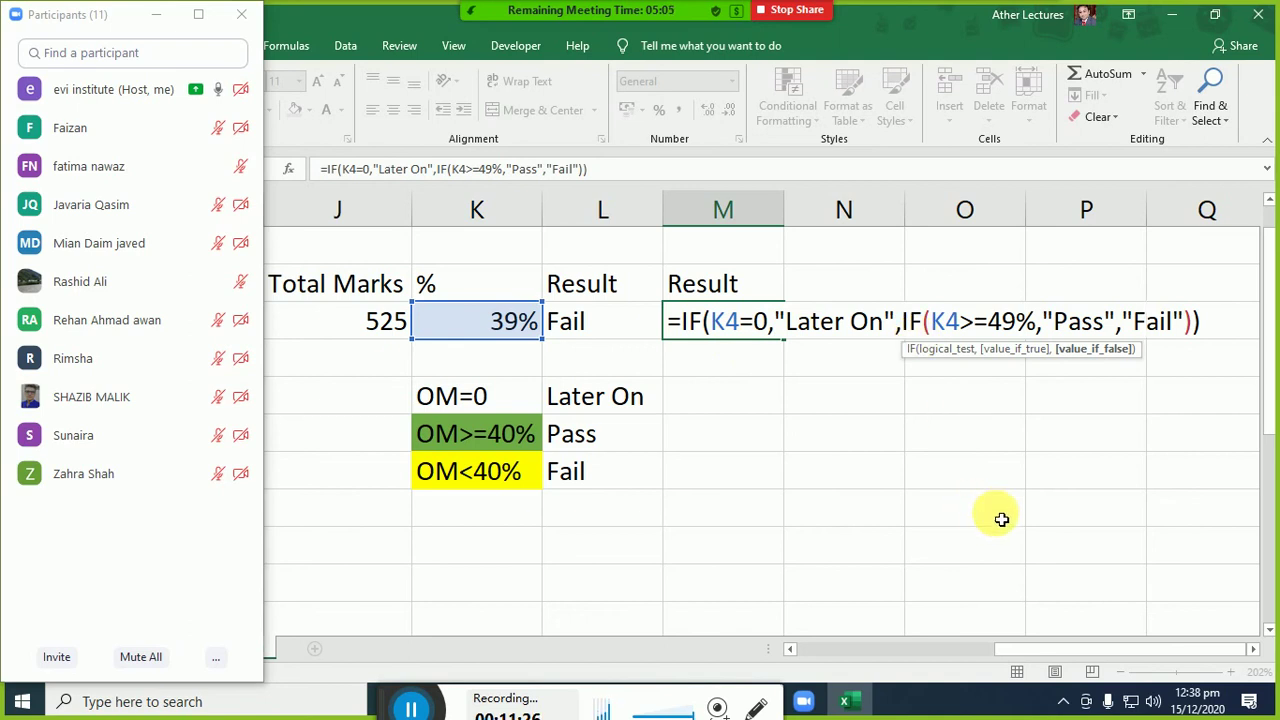
key(Escape)
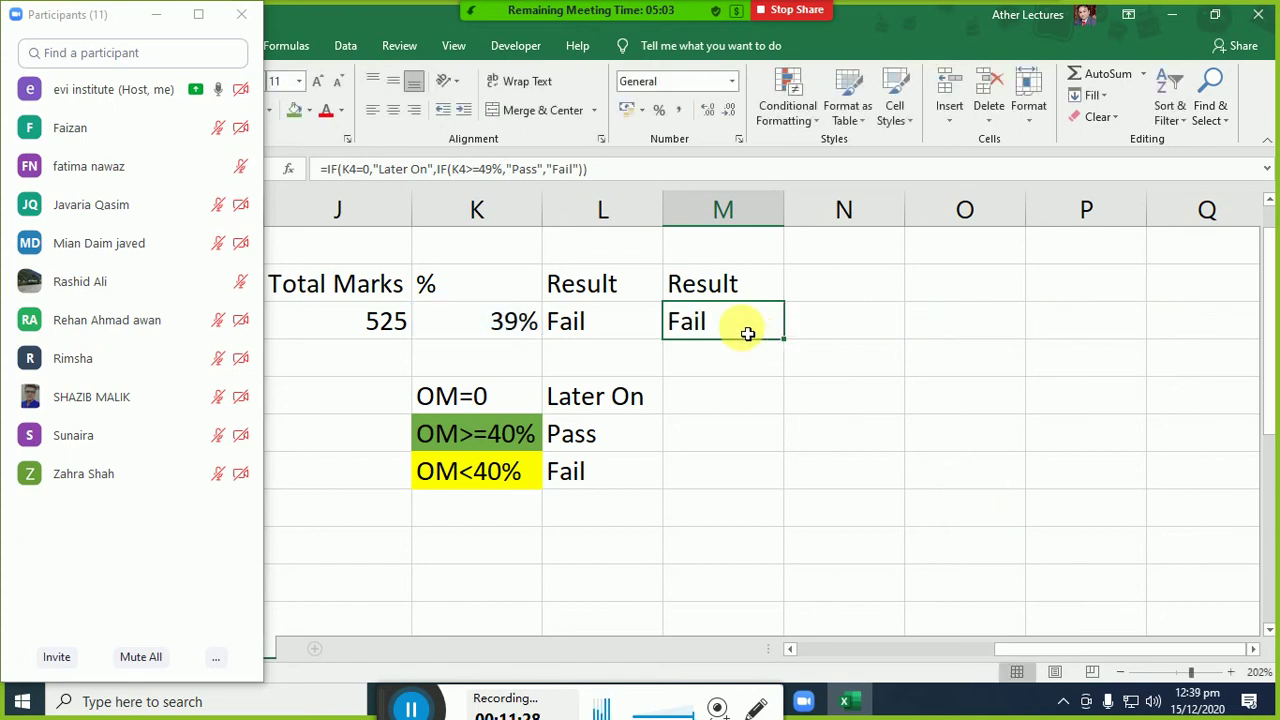
Inspect the logical test, value if true and value if false of M4's outer IF in Function Arguments, and close the dialog.
double_click(743, 331)
key(shift+F3)
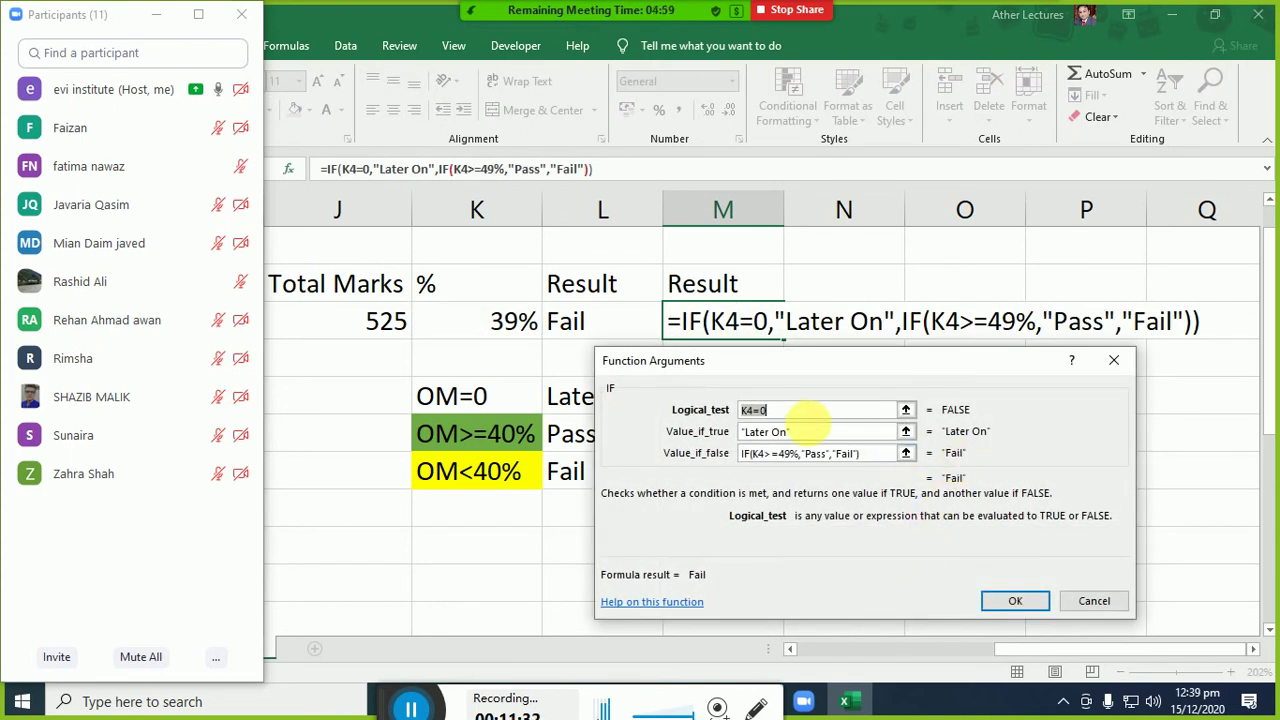
click(760, 410)
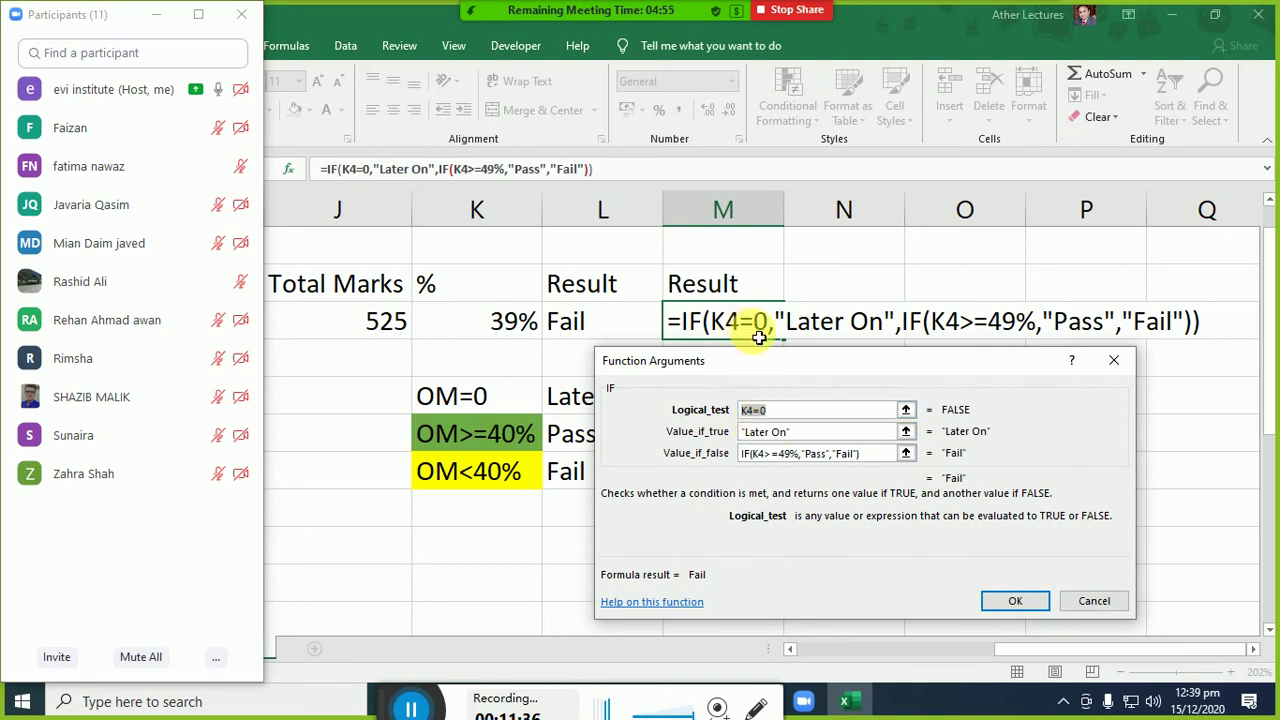
drag(785, 368, 746, 428)
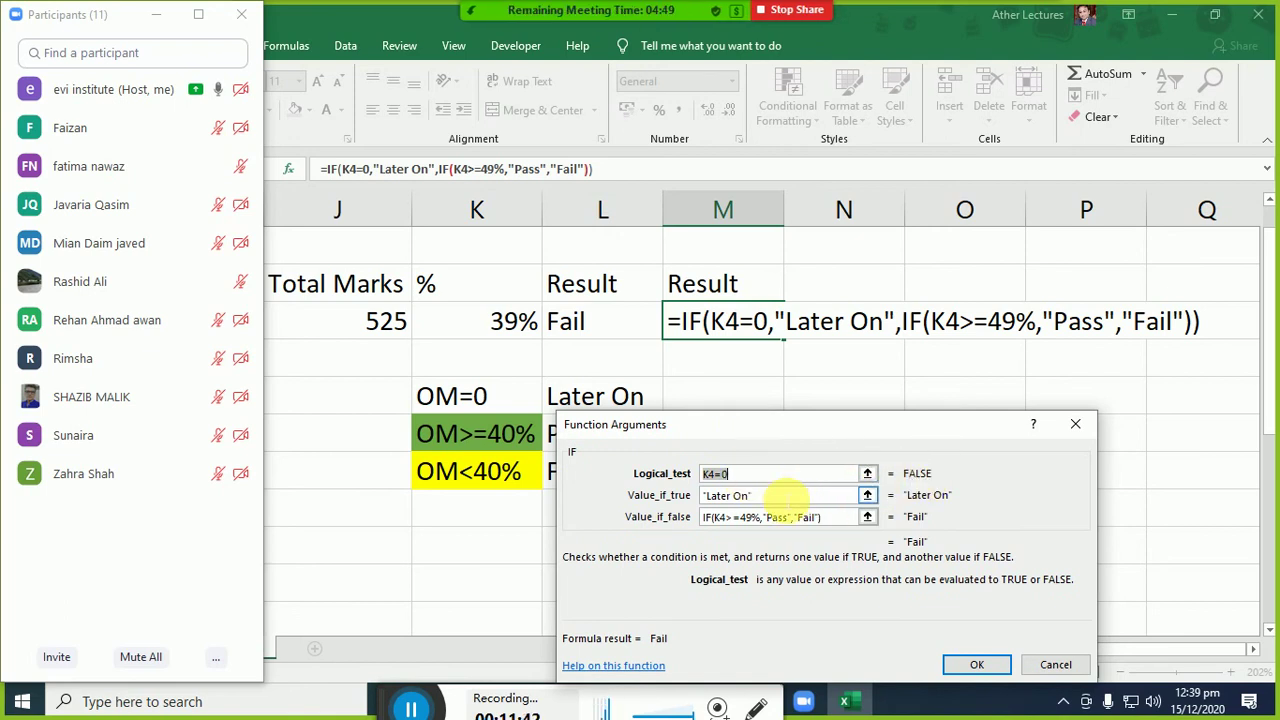
click(785, 495)
click(790, 517)
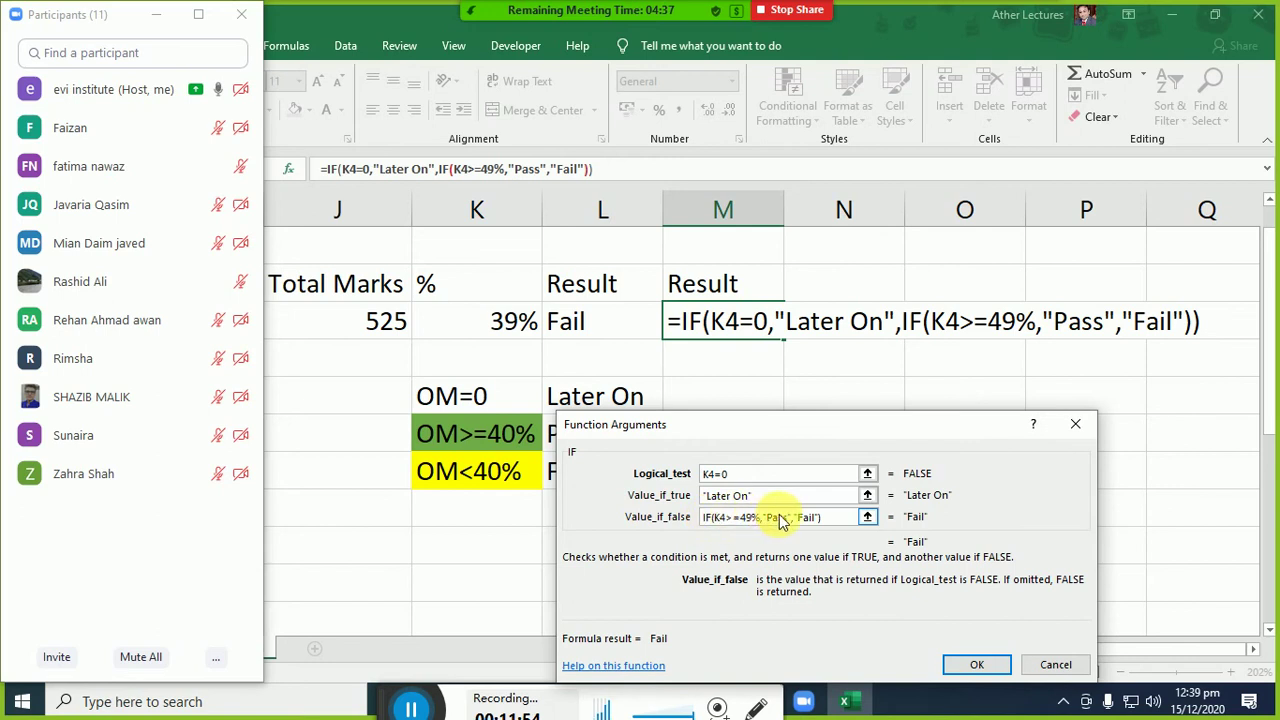
drag(826, 518, 716, 520)
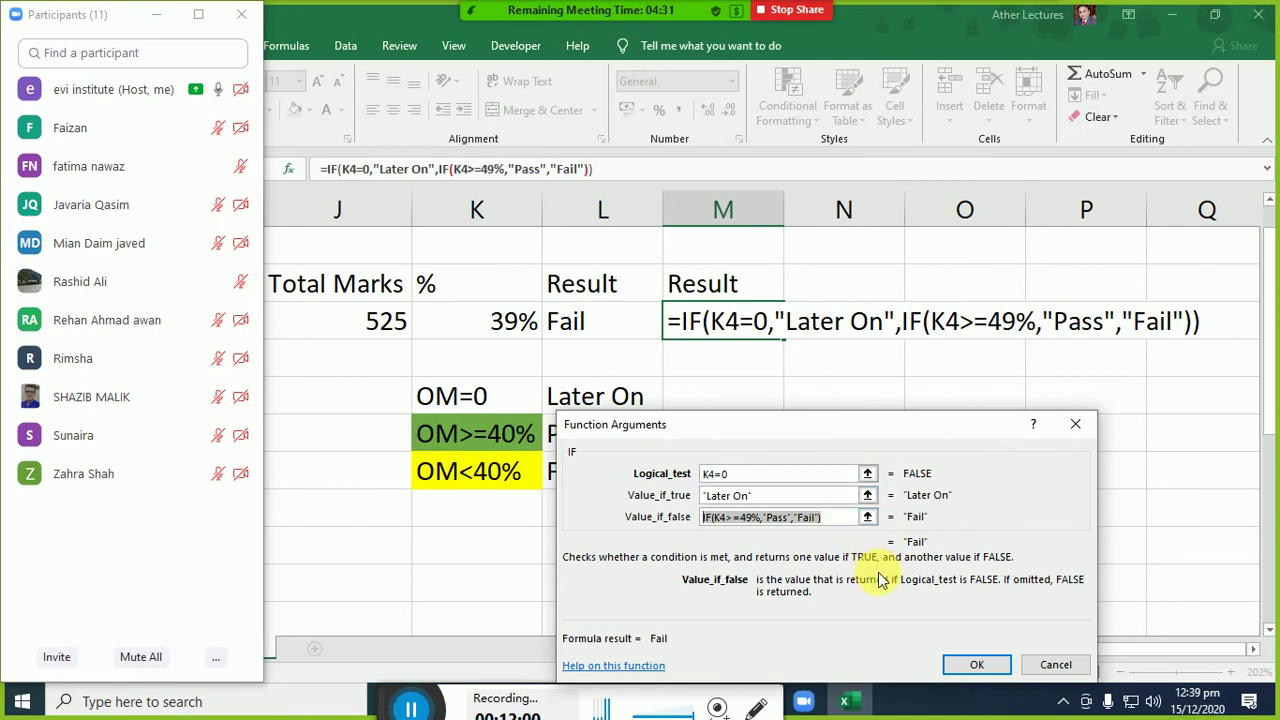
key(Return)
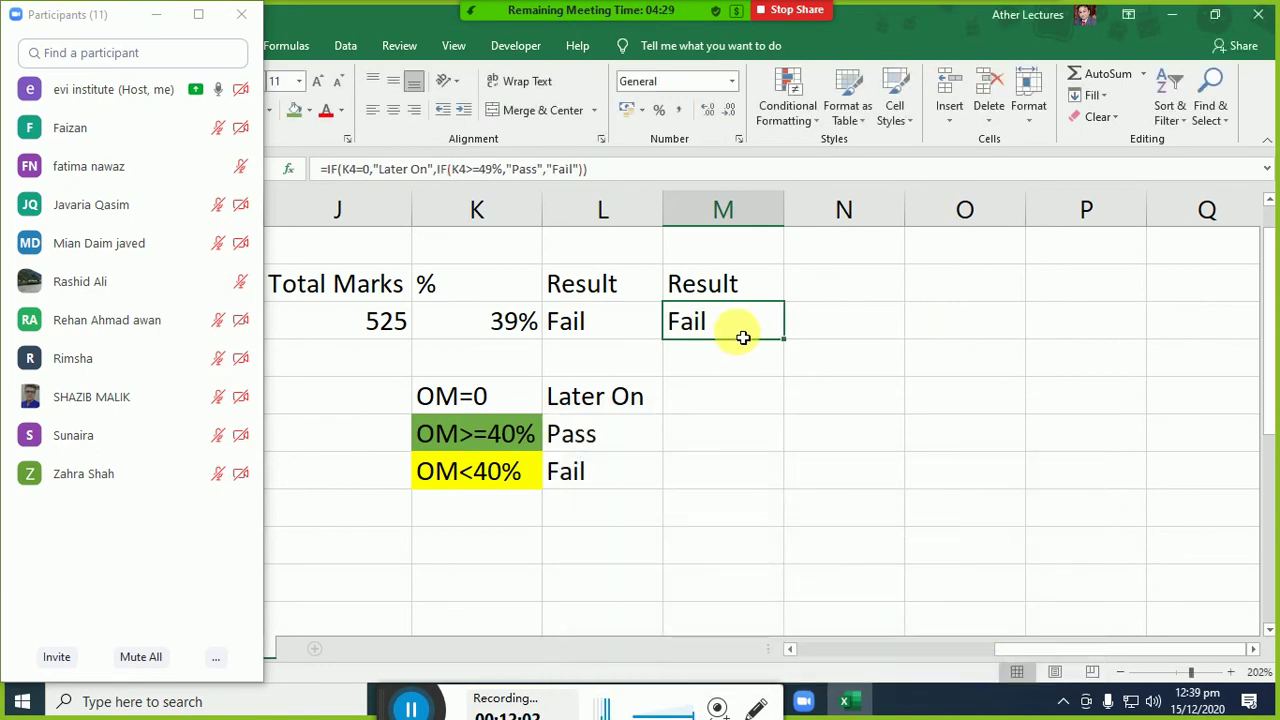
Evaluate M4's nested IF formula stage by stage in Evaluate Formula through to its final result, and close the evaluation.
click(300, 50)
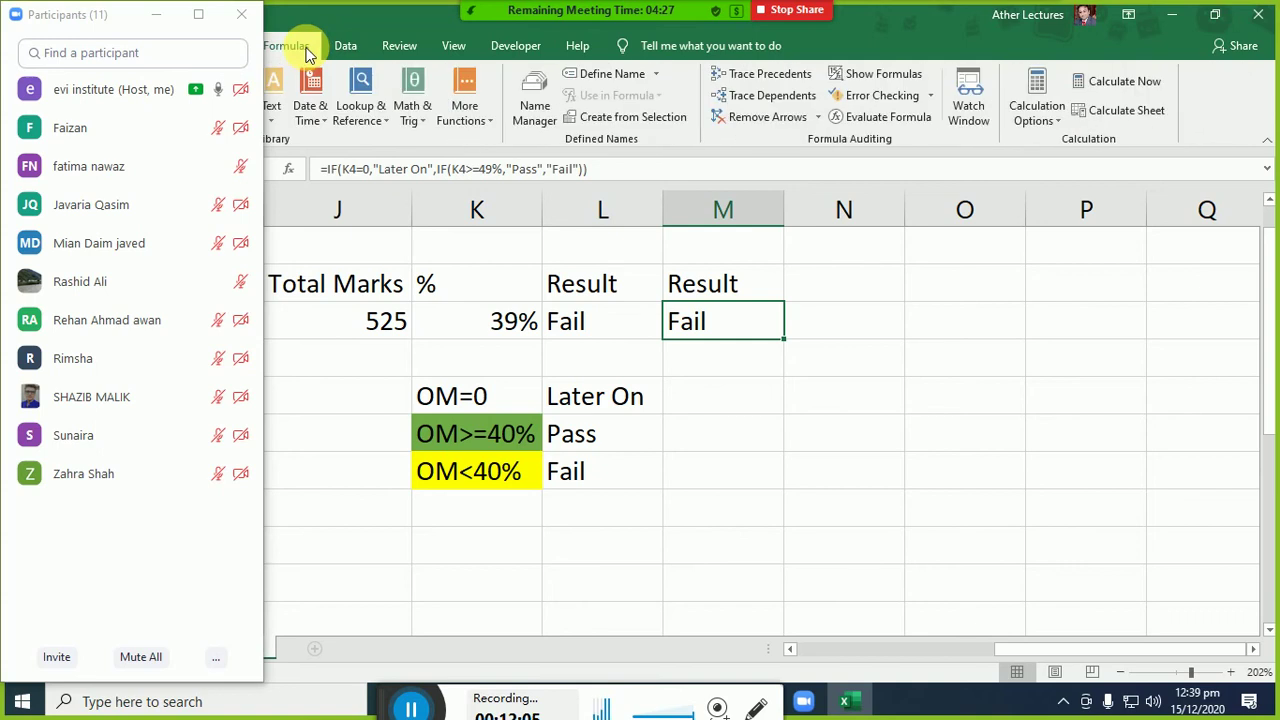
click(894, 123)
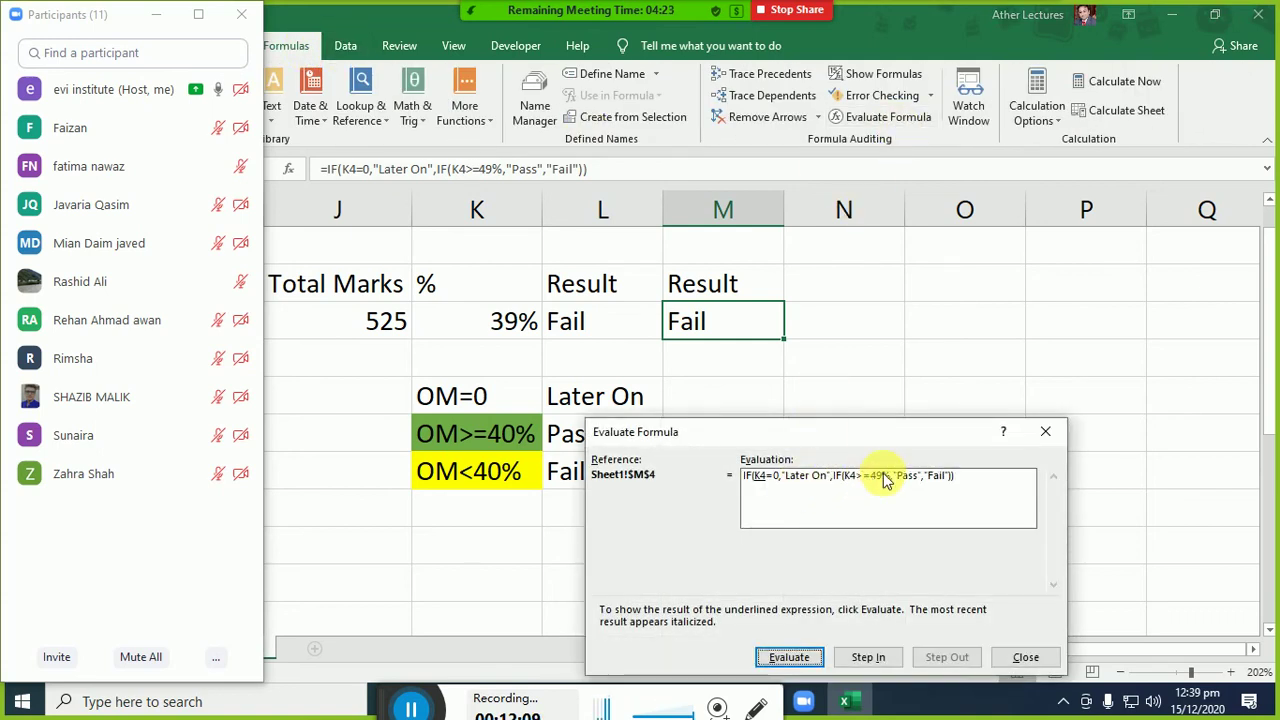
click(808, 655)
click(810, 656)
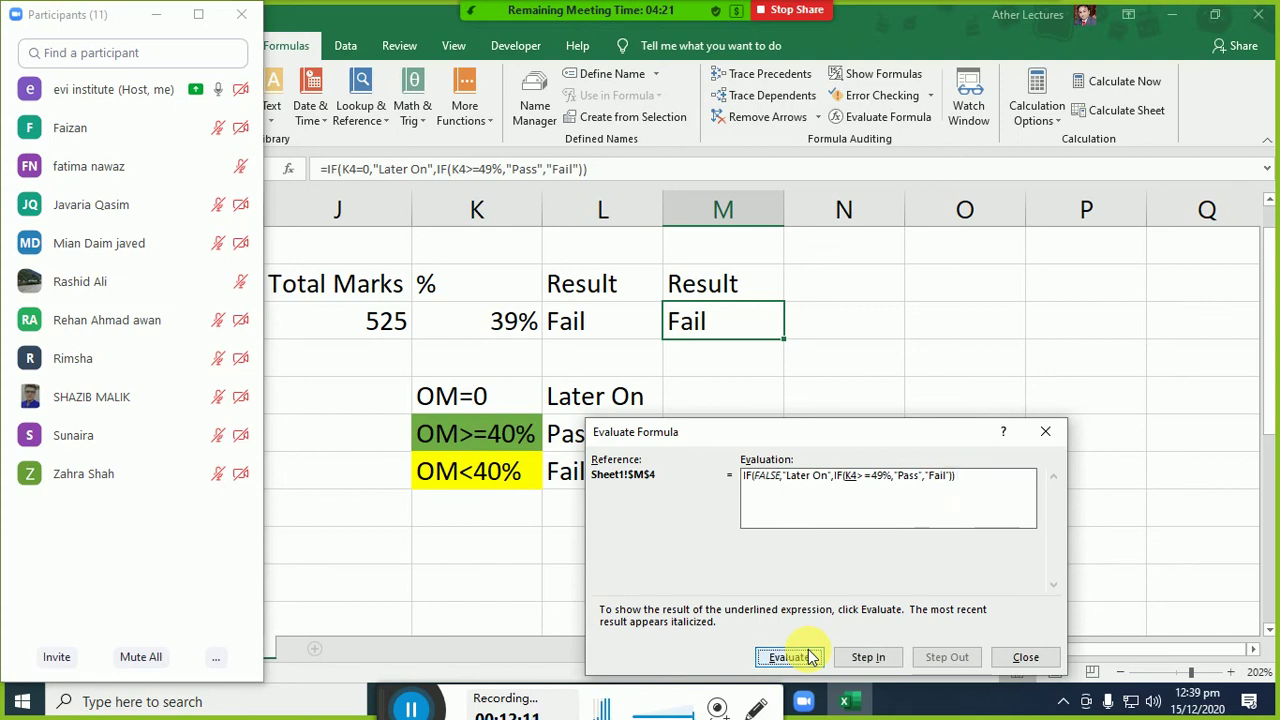
click(812, 656)
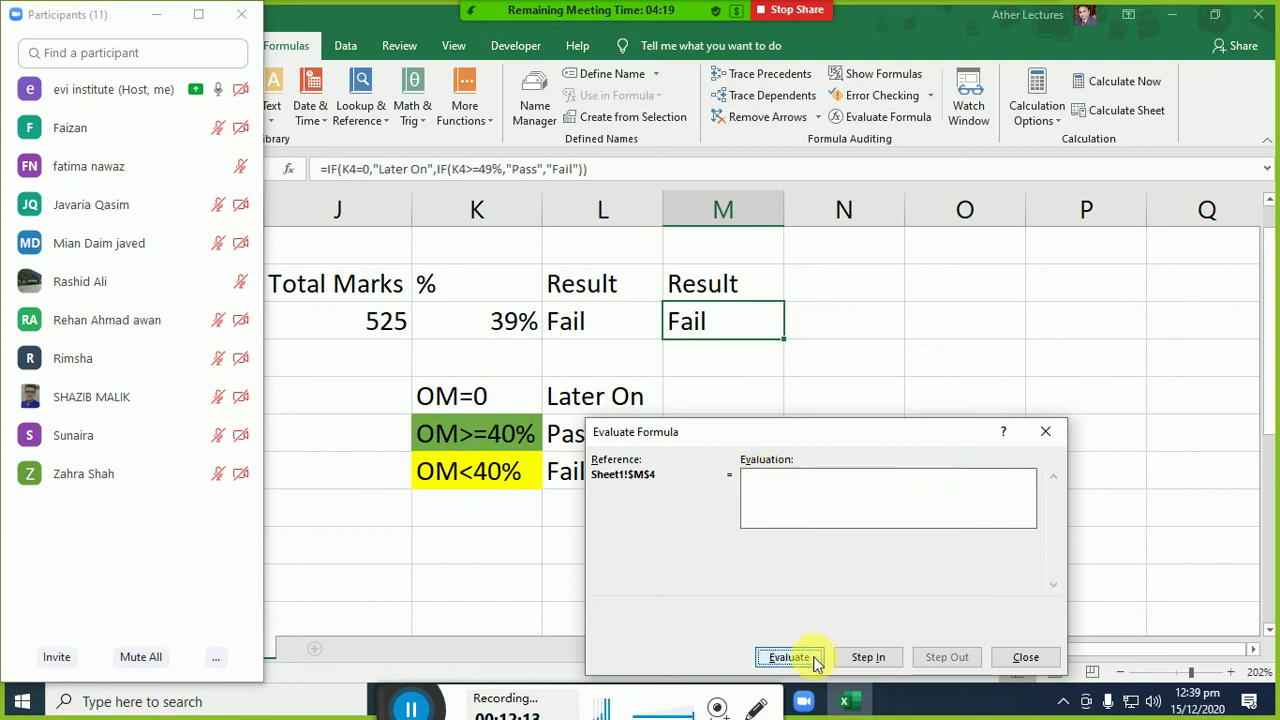
click(818, 660)
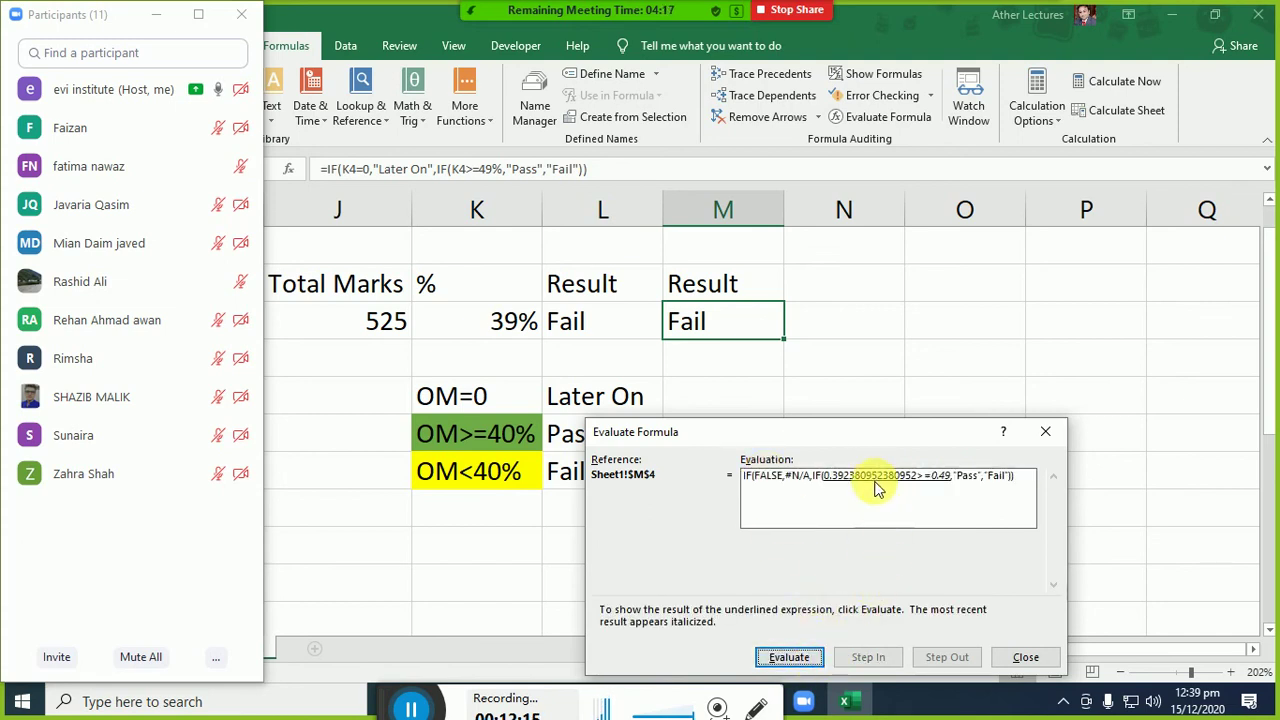
click(809, 660)
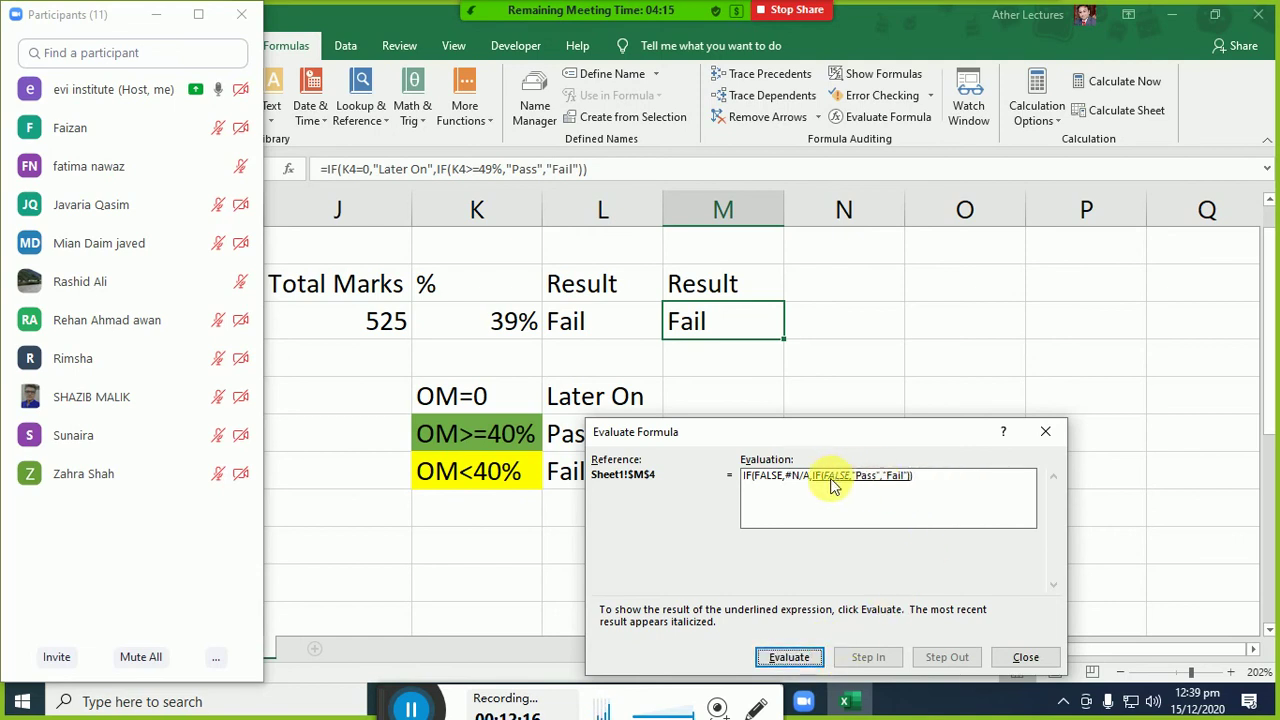
click(806, 658)
click(806, 658)
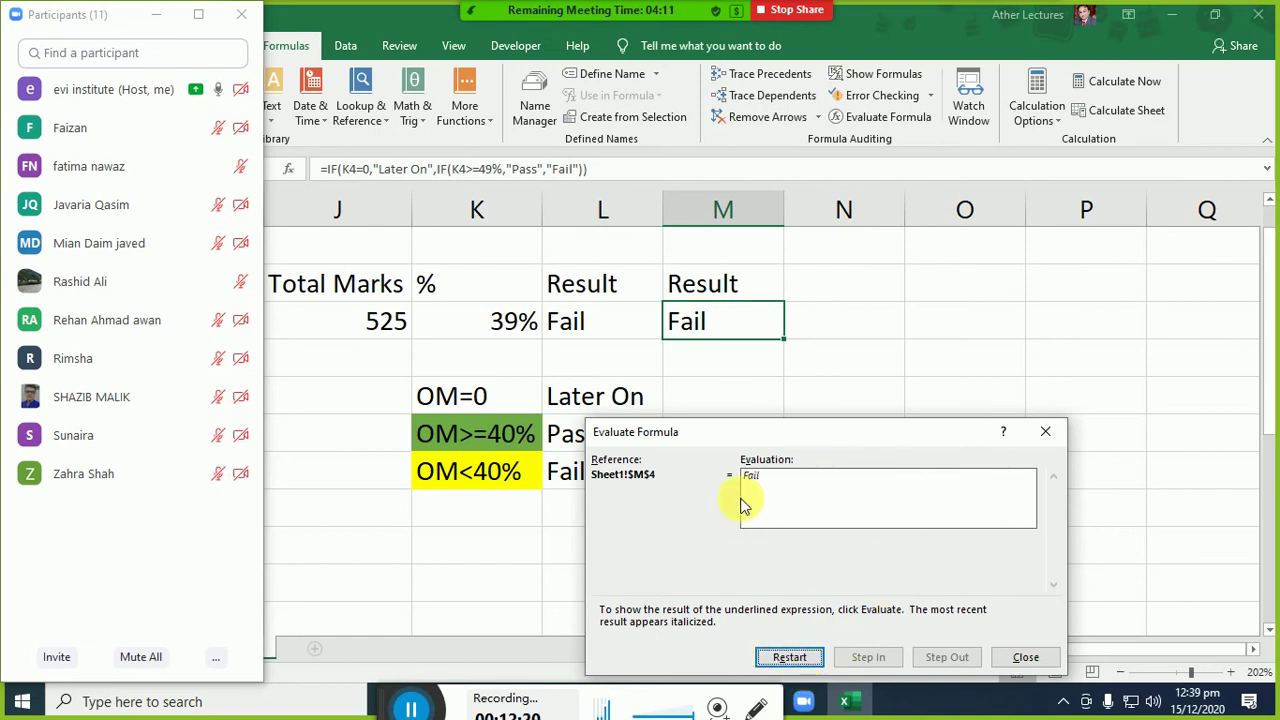
click(1020, 660)
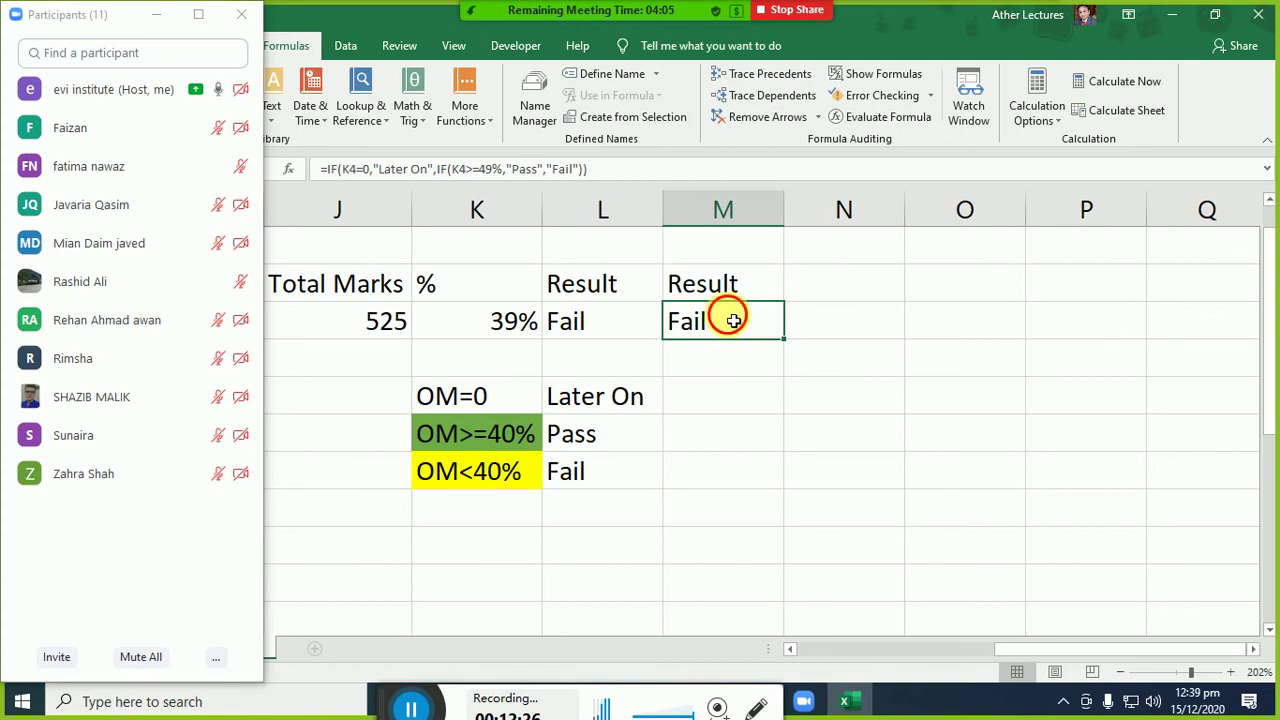
drag(629, 394, 641, 487)
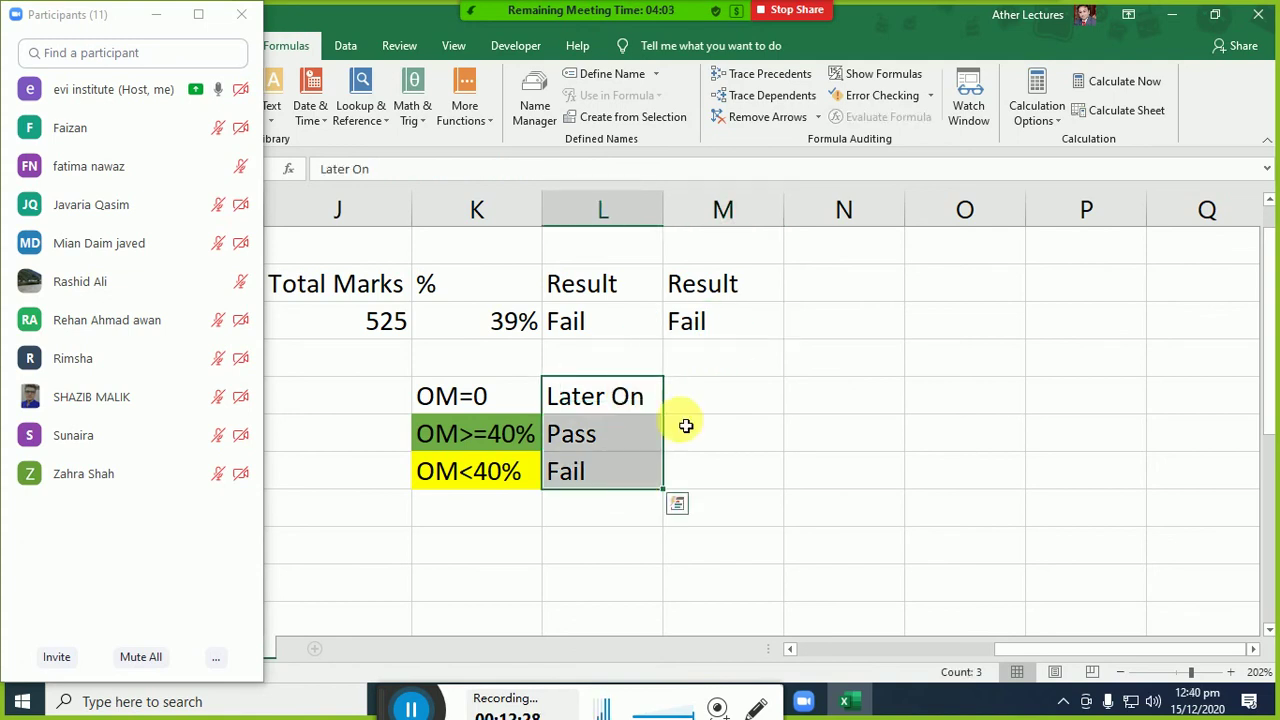
click(701, 330)
drag(627, 412, 617, 471)
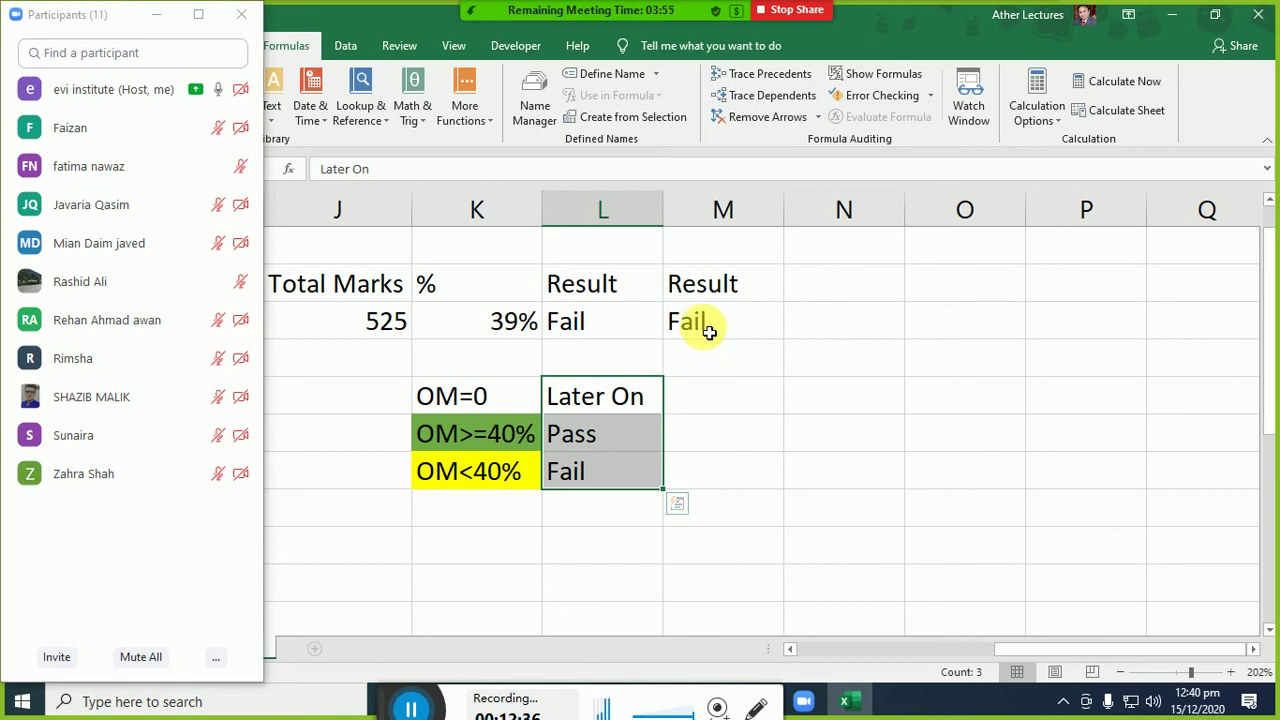
Close the meeting's Participants window and open the Conditional Formatting Rules Manager for cell M4.
click(708, 332)
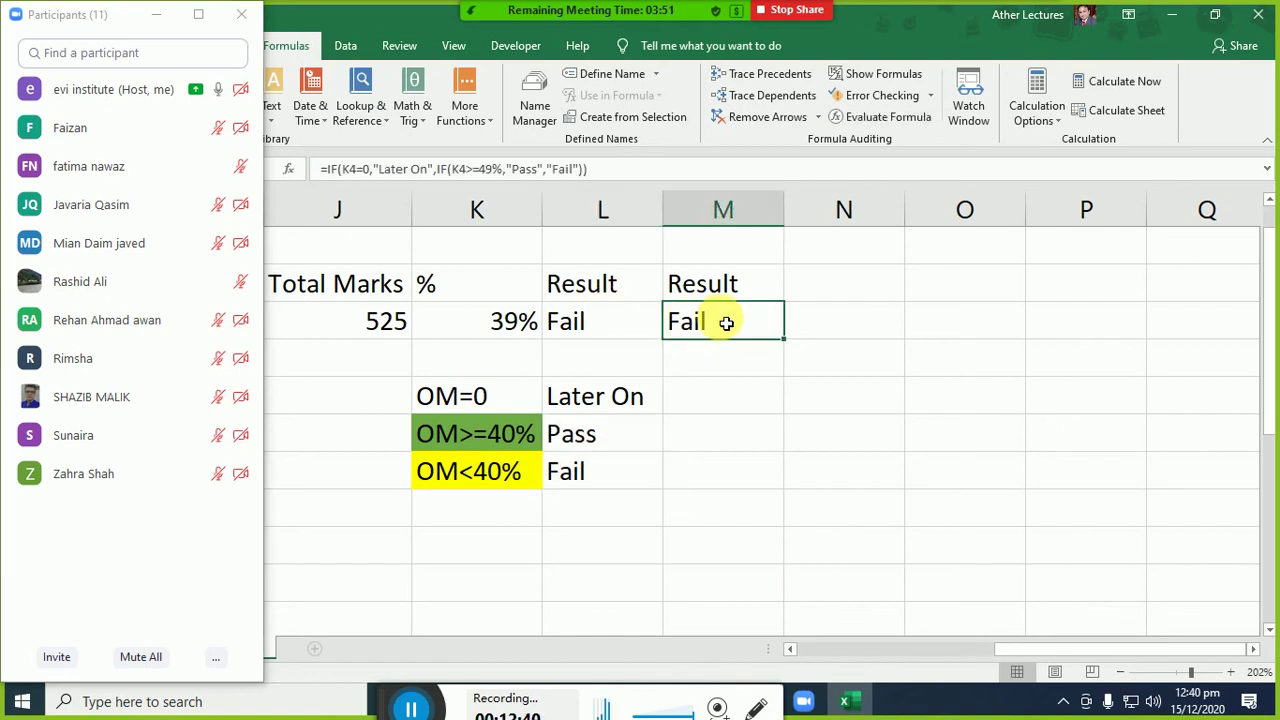
click(241, 14)
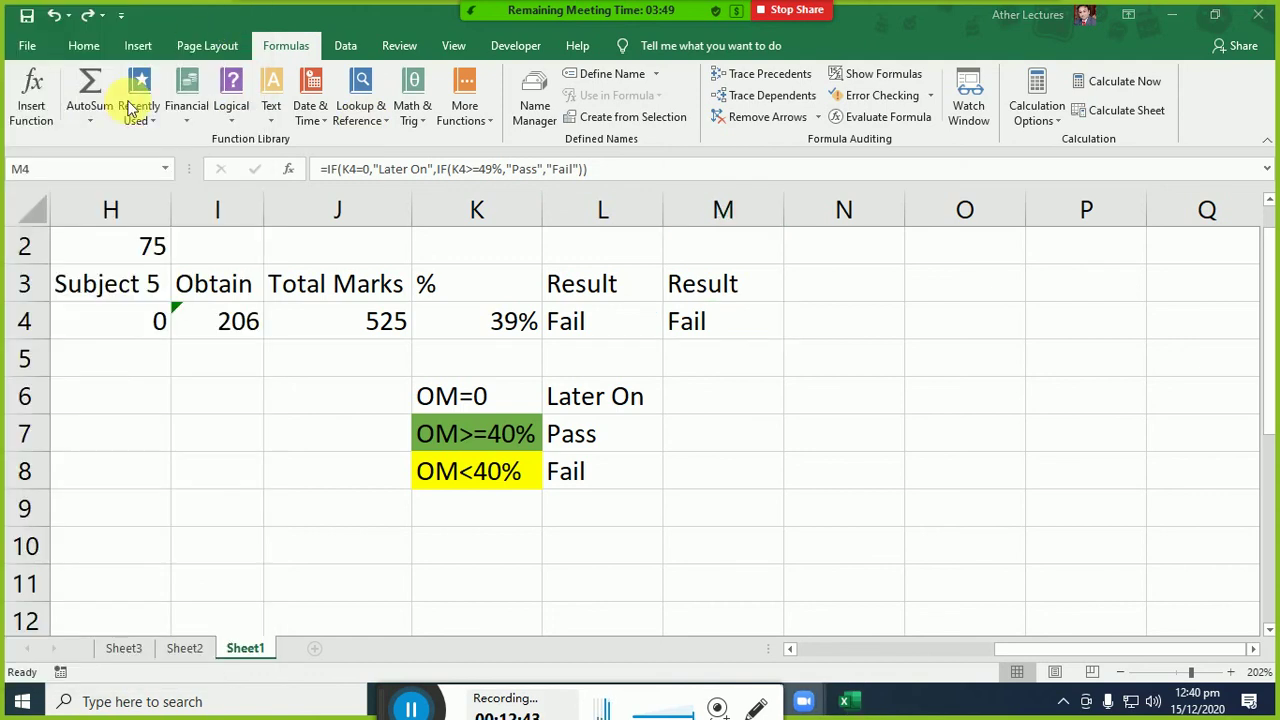
click(80, 47)
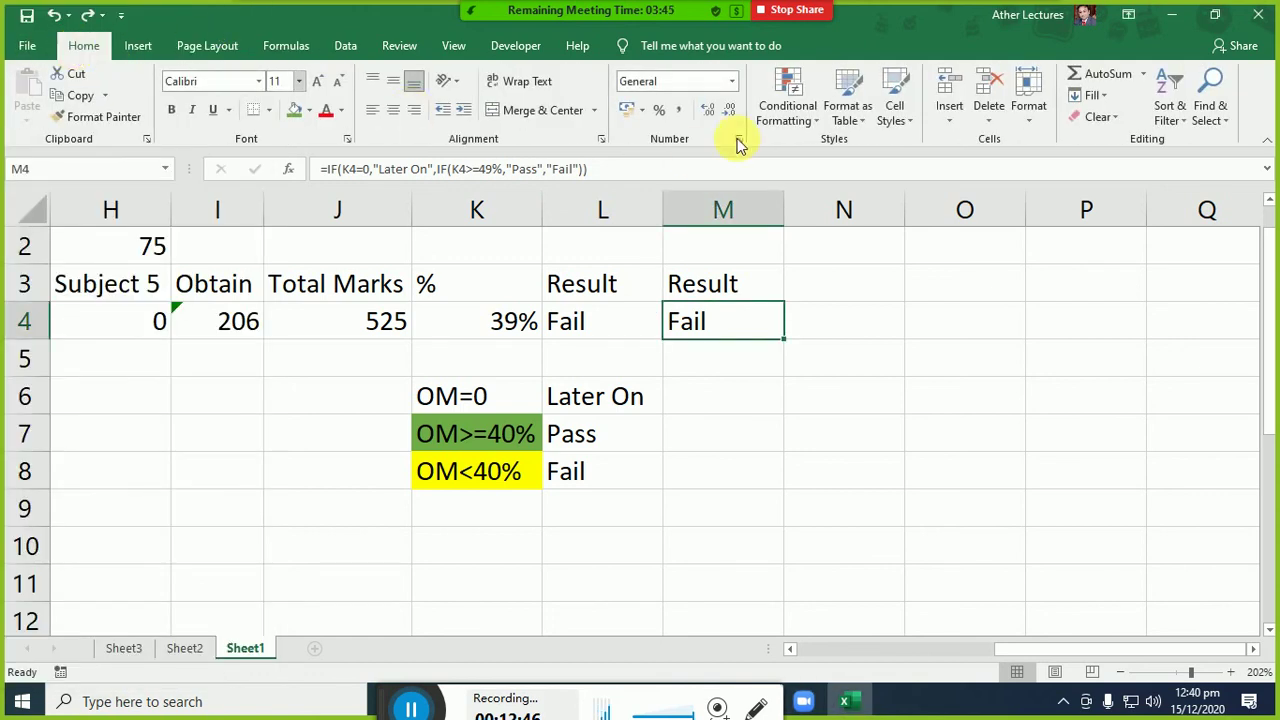
click(787, 110)
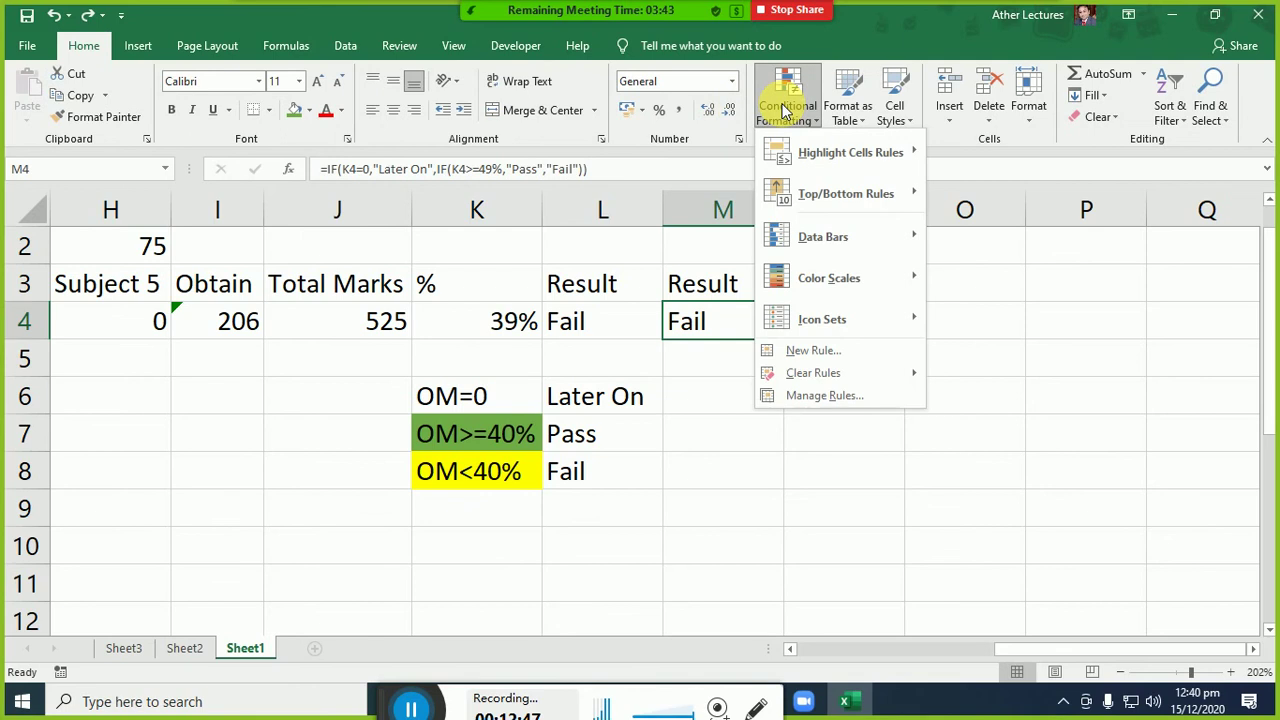
click(826, 395)
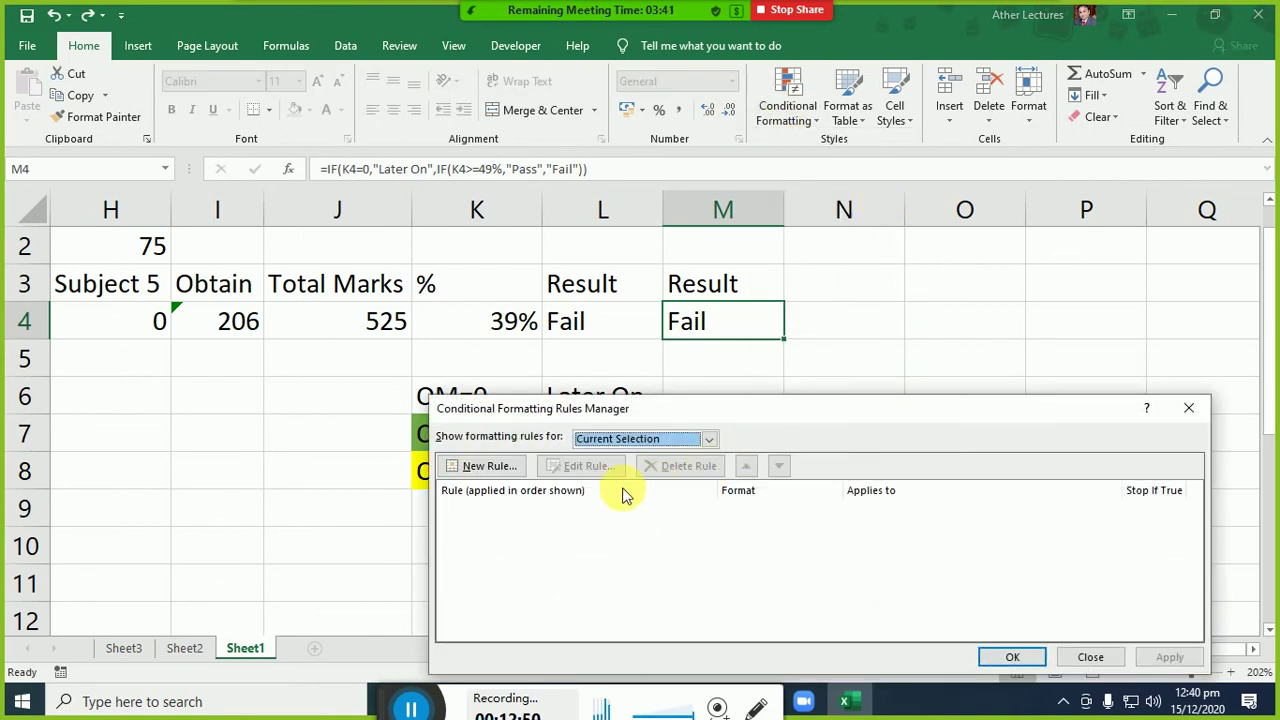
Add a conditional formatting rule to M4 that gives a cell value equal to Later On a light gold fill.
click(478, 465)
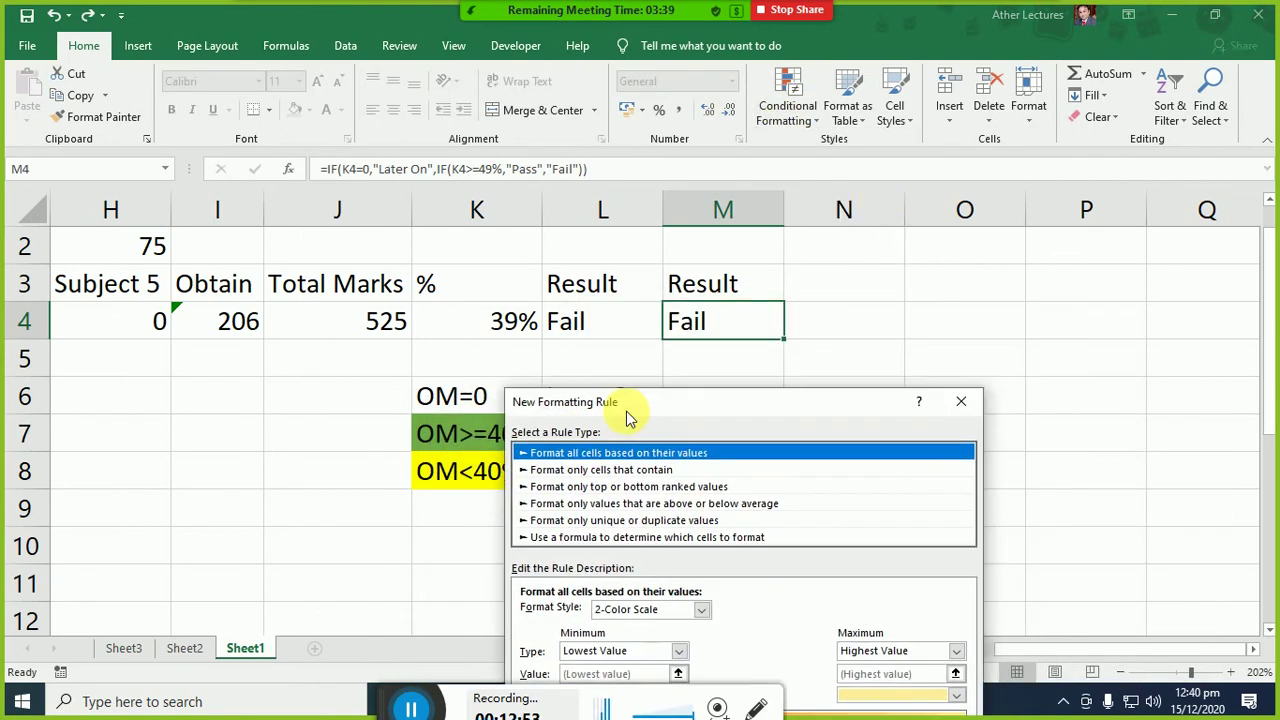
click(607, 472)
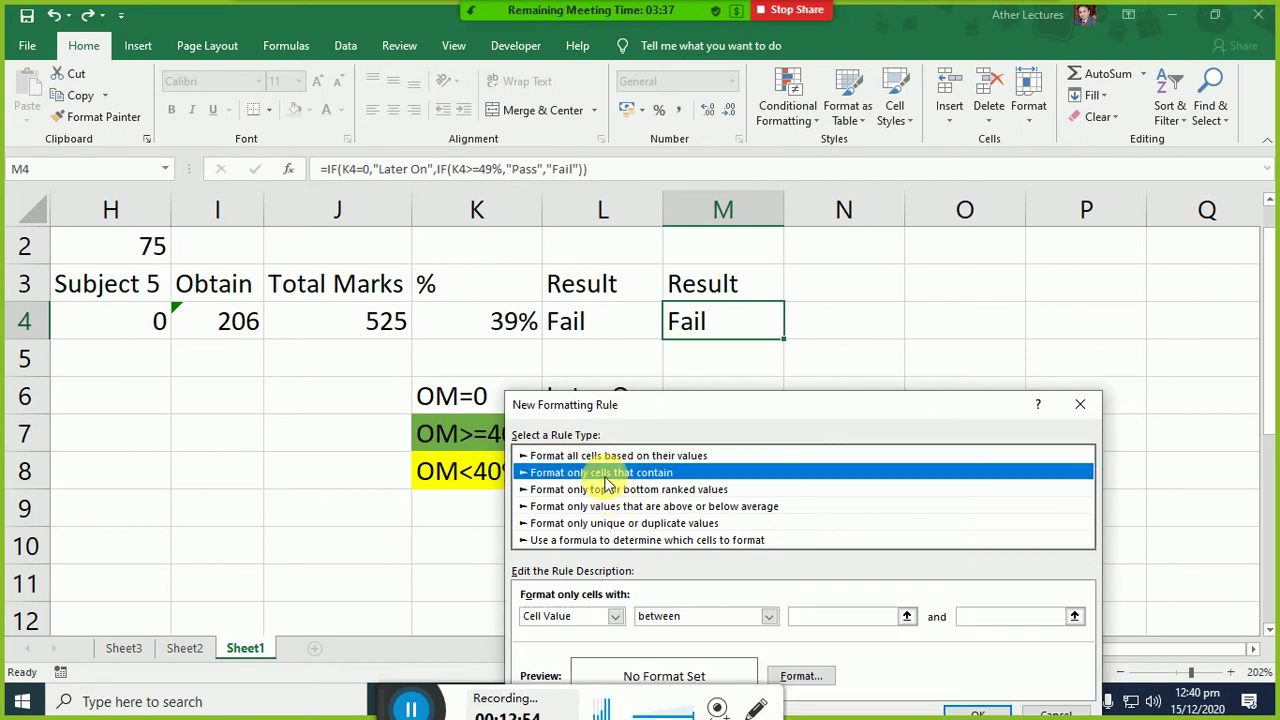
click(700, 615)
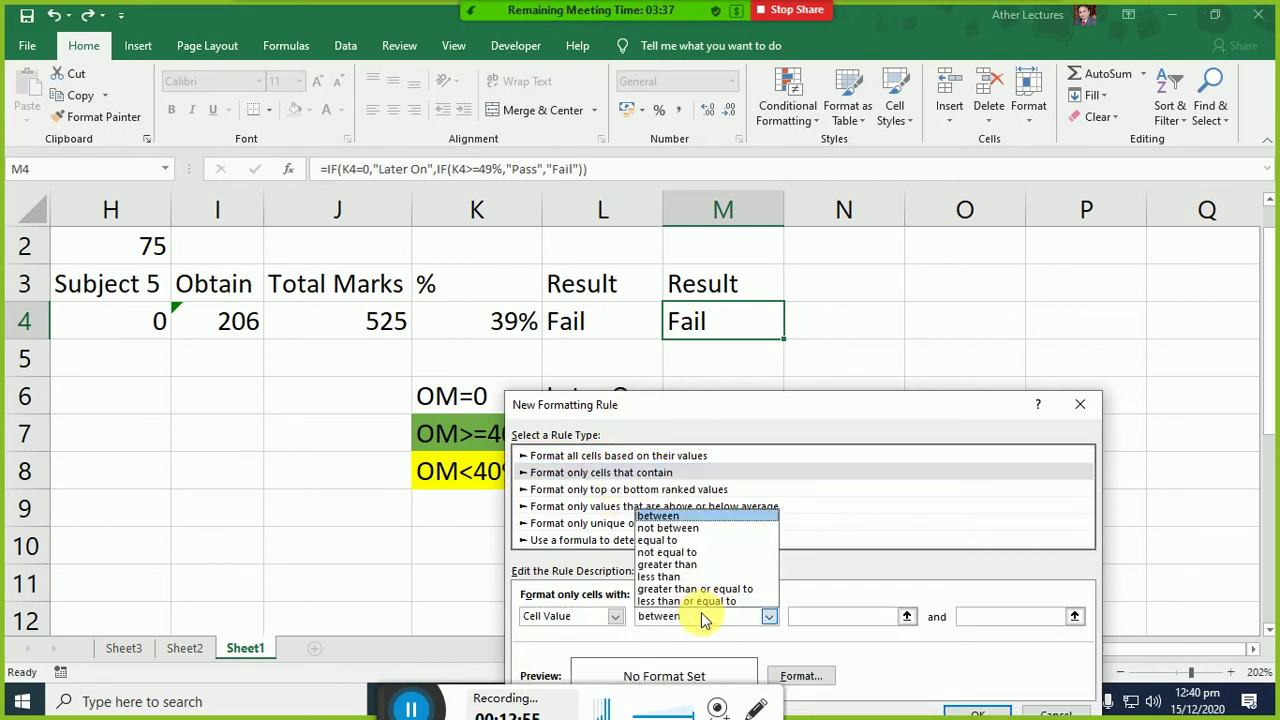
click(680, 540)
click(836, 619)
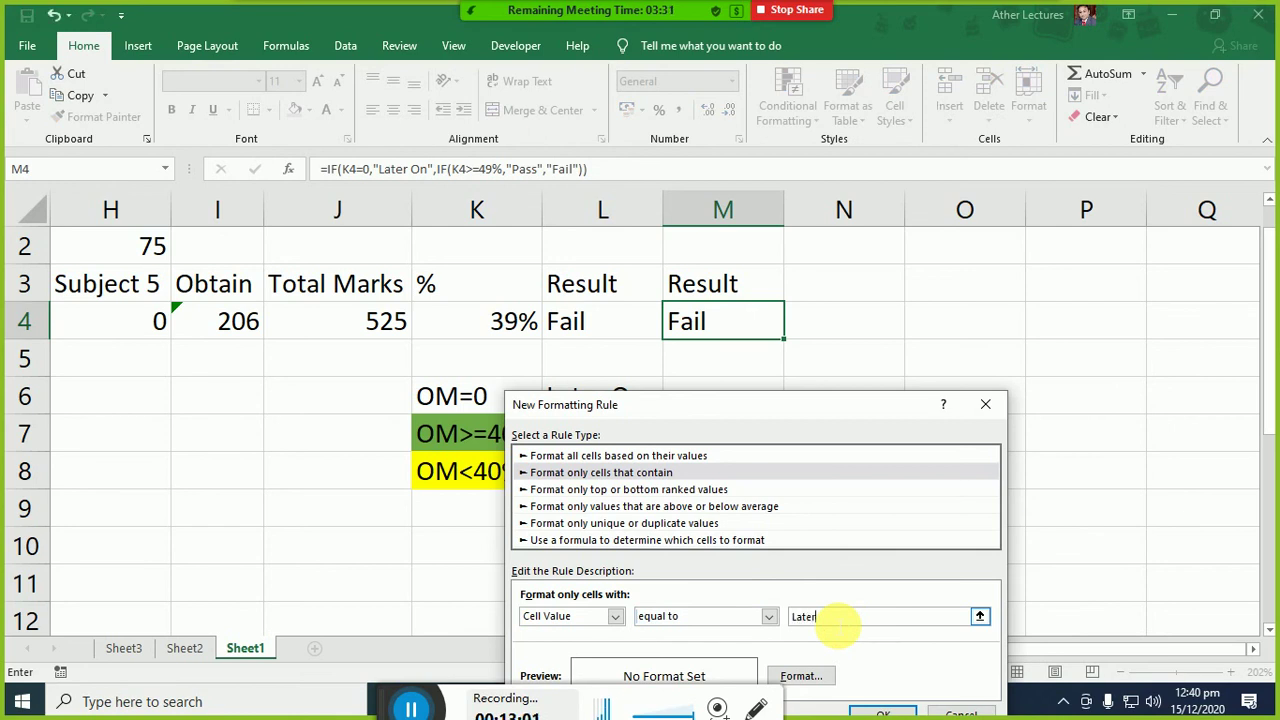
click(785, 676)
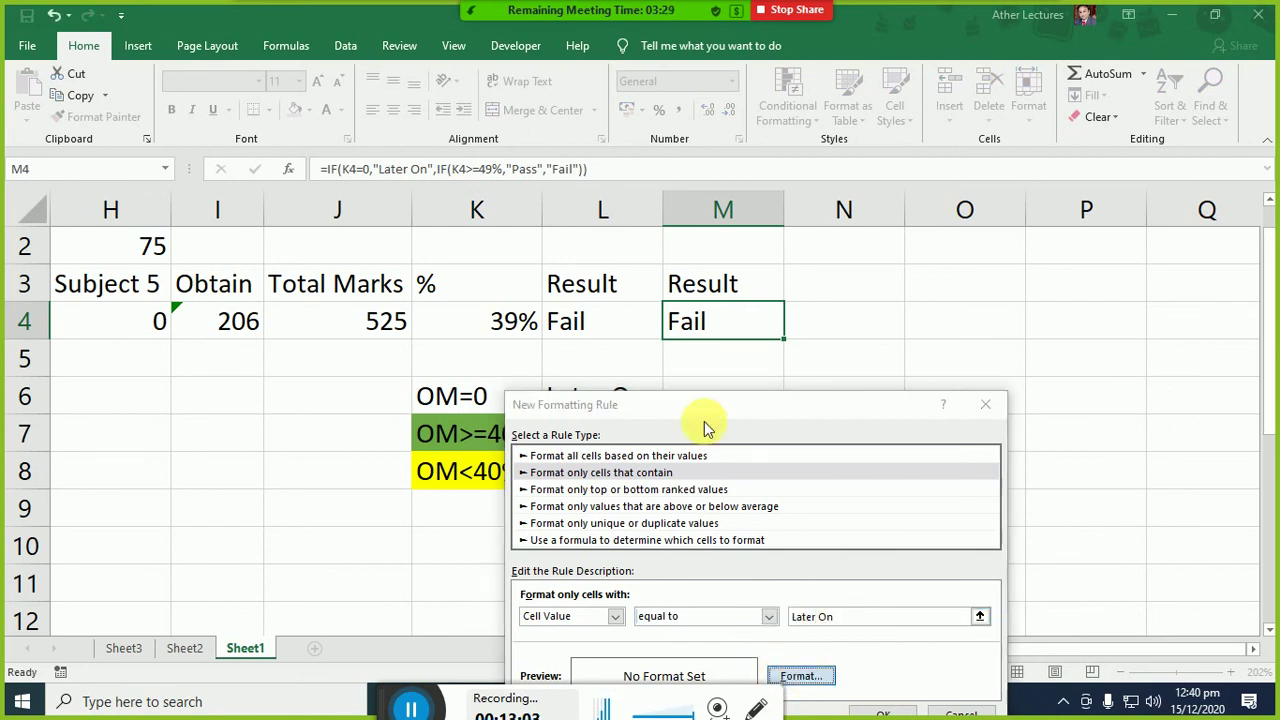
click(762, 238)
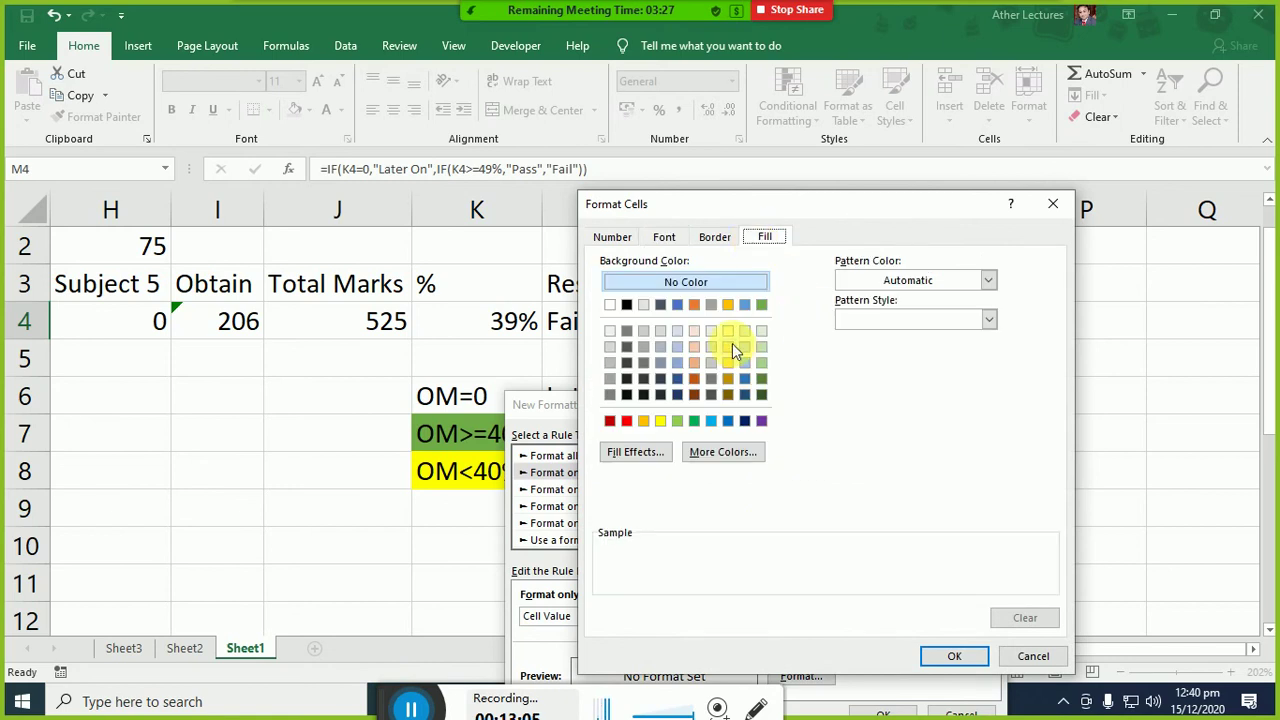
click(733, 348)
click(954, 656)
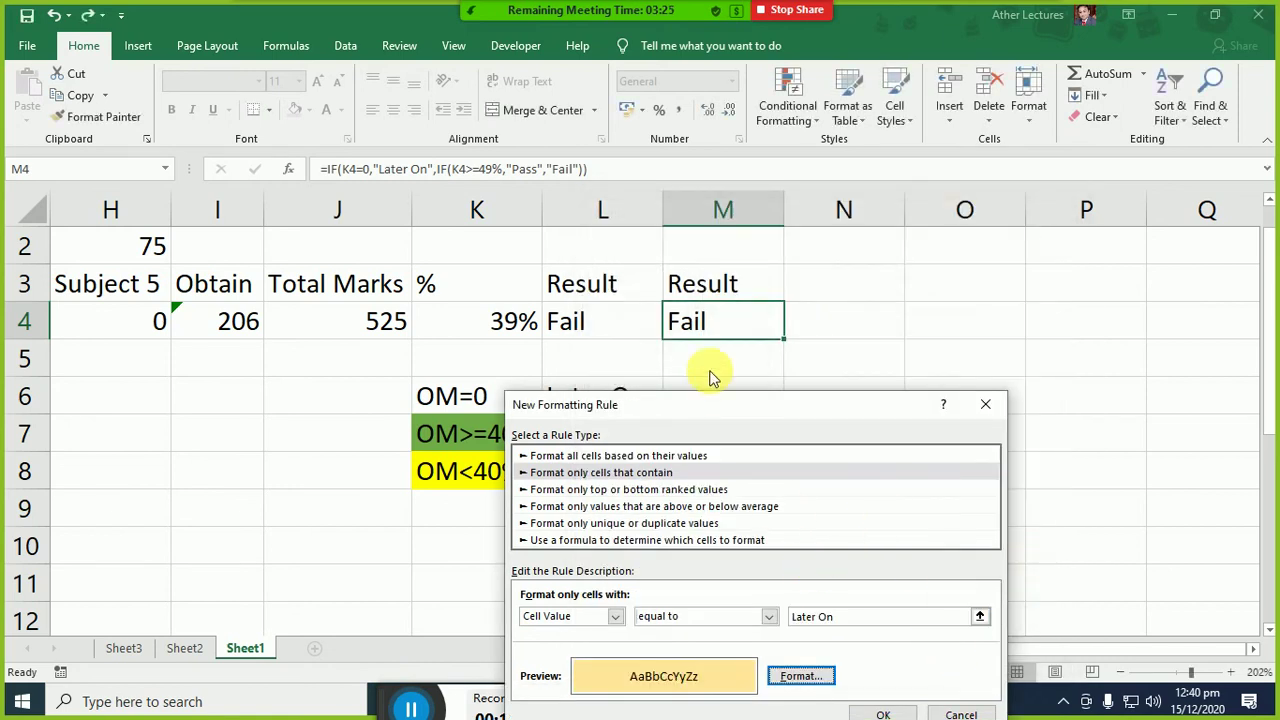
click(885, 713)
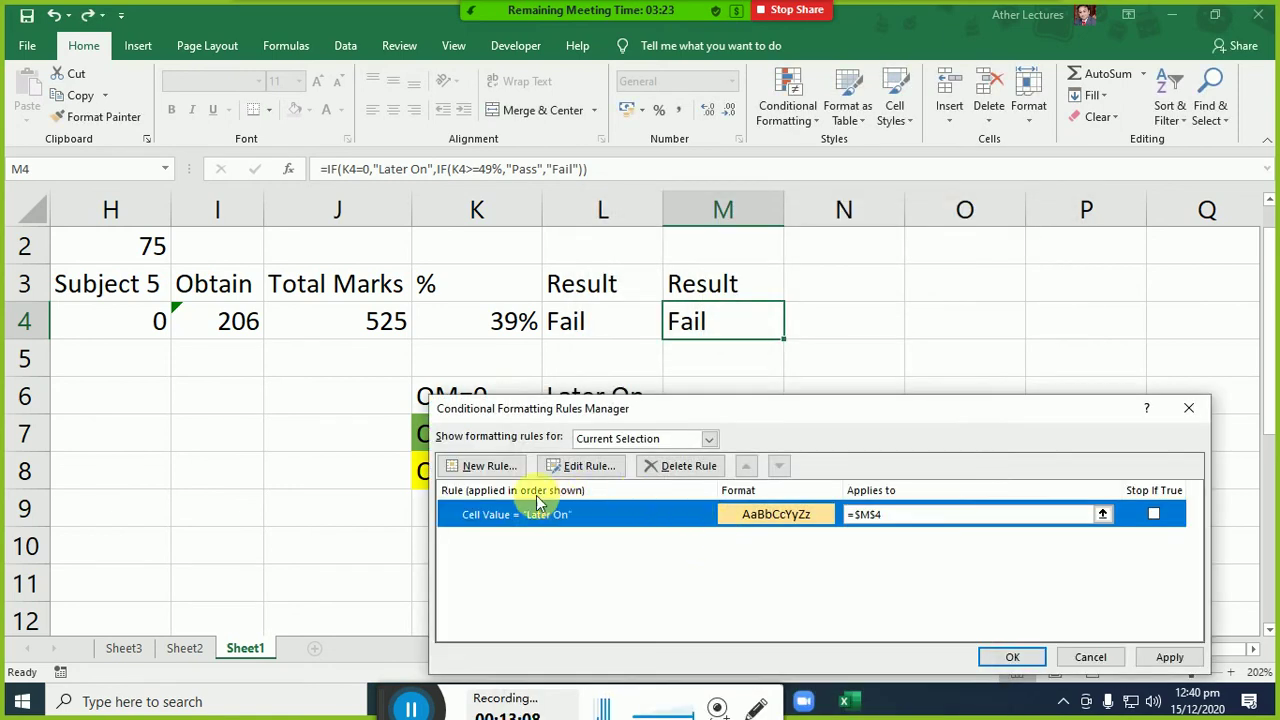
Add a second rule to M4 that gives a cell value equal to Pass a light green fill.
click(502, 467)
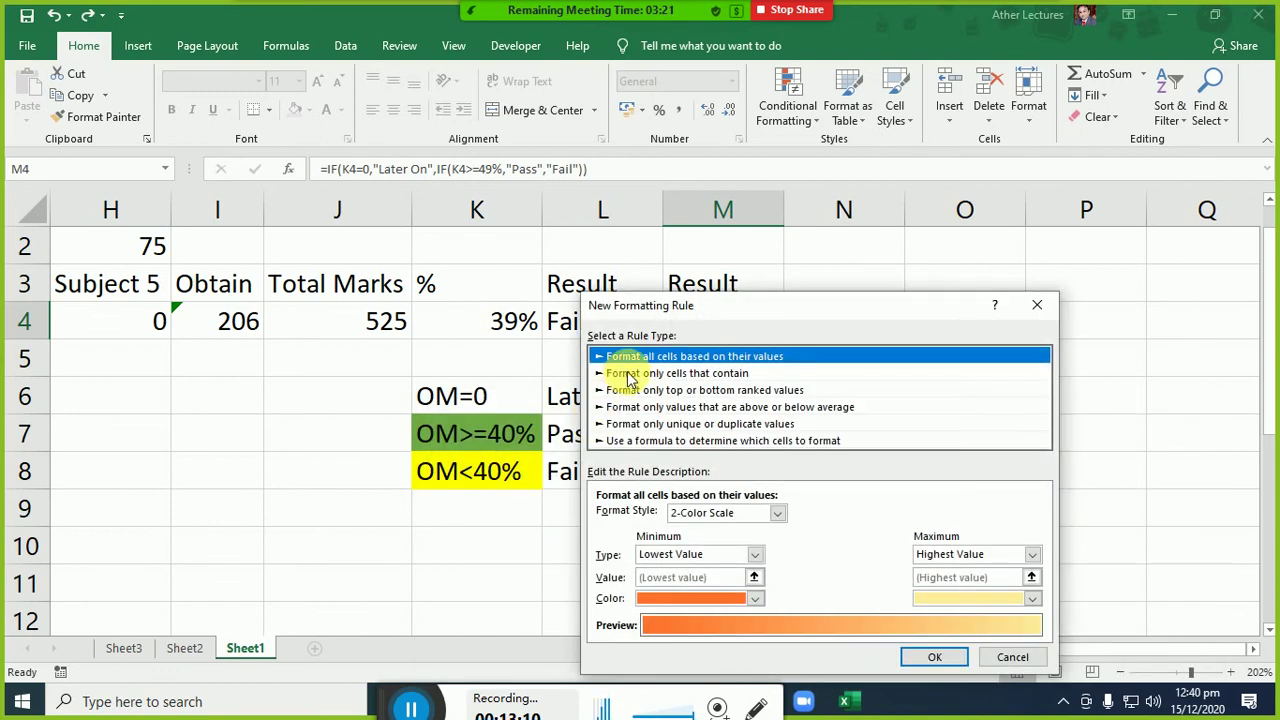
click(628, 374)
click(803, 517)
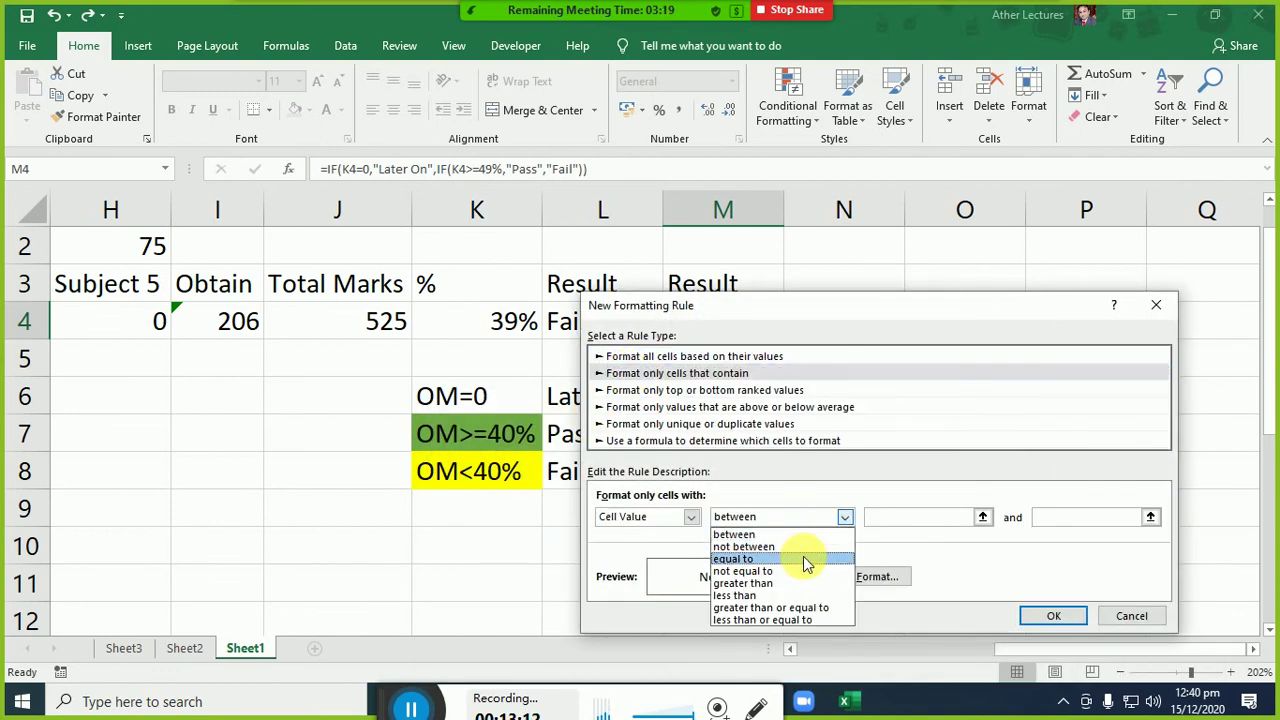
click(806, 563)
click(872, 520)
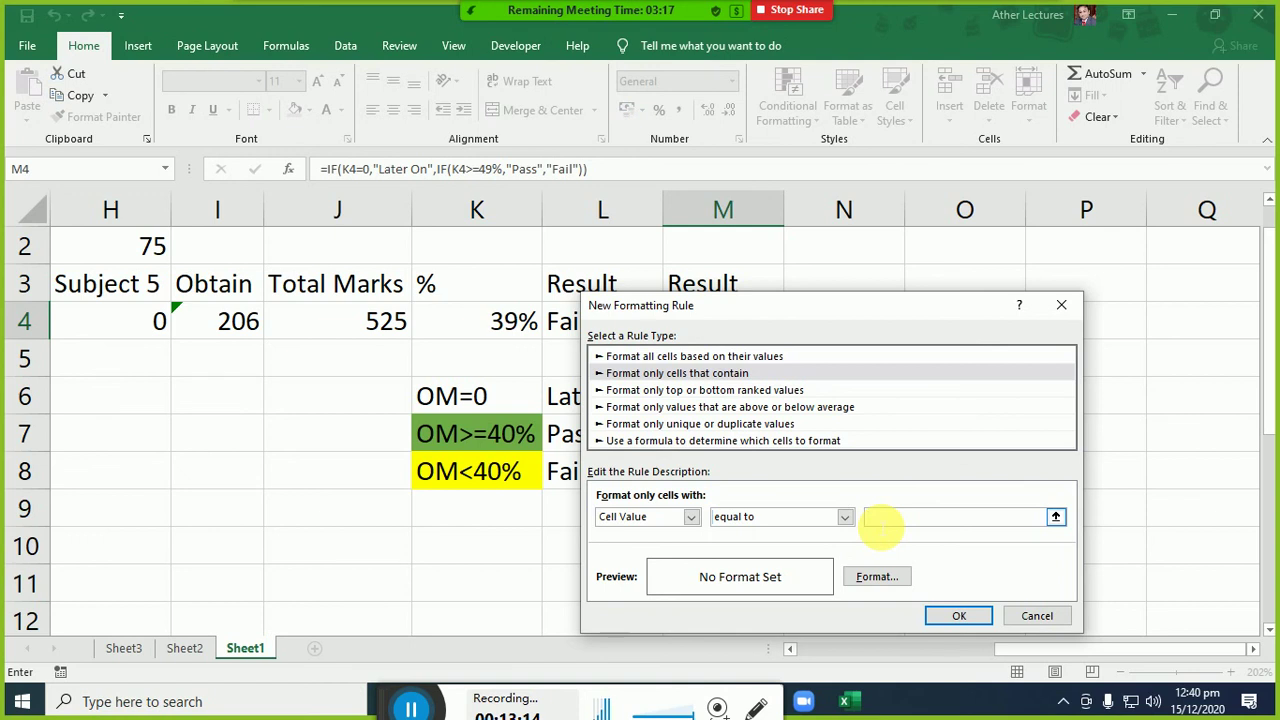
text(Pass)
click(876, 577)
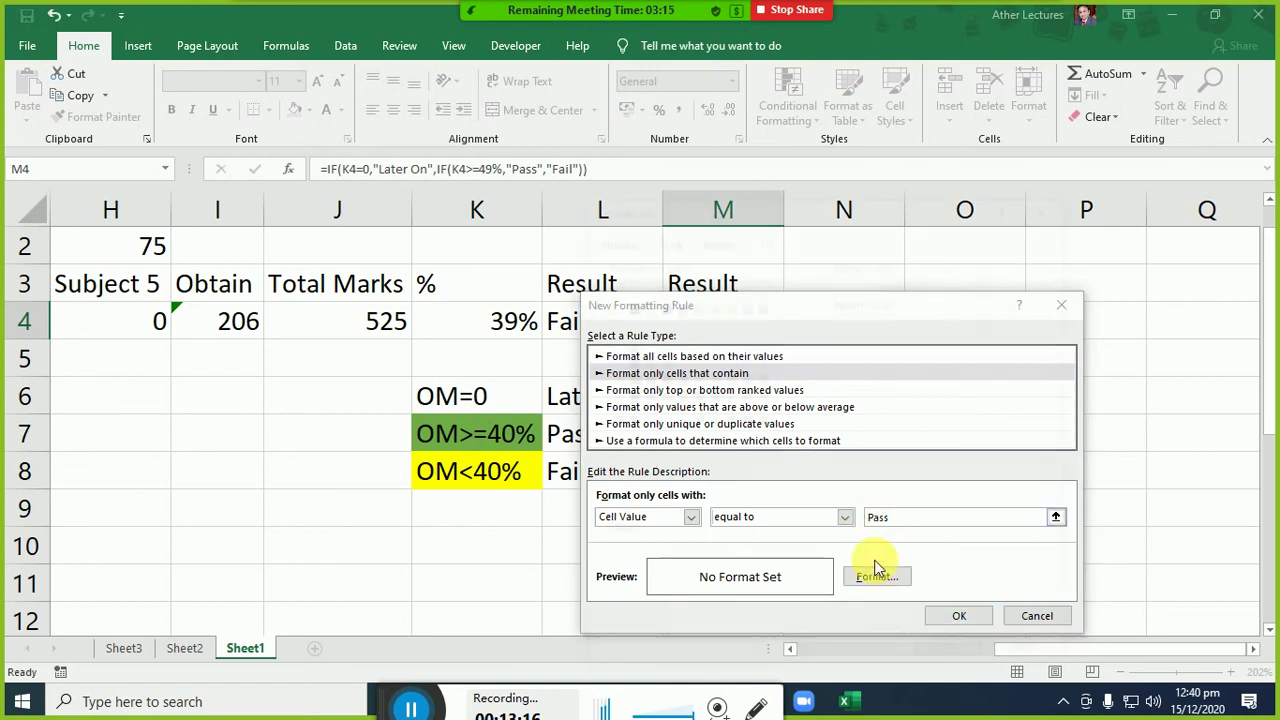
click(760, 346)
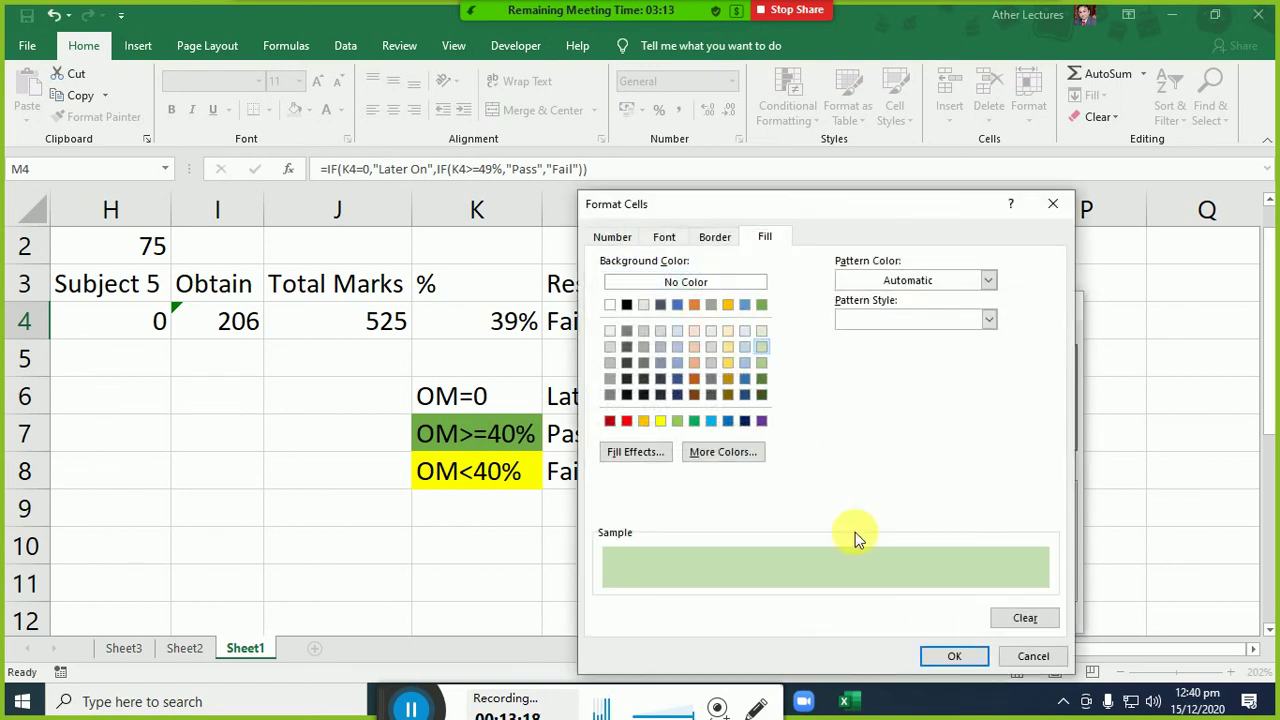
click(940, 656)
click(959, 615)
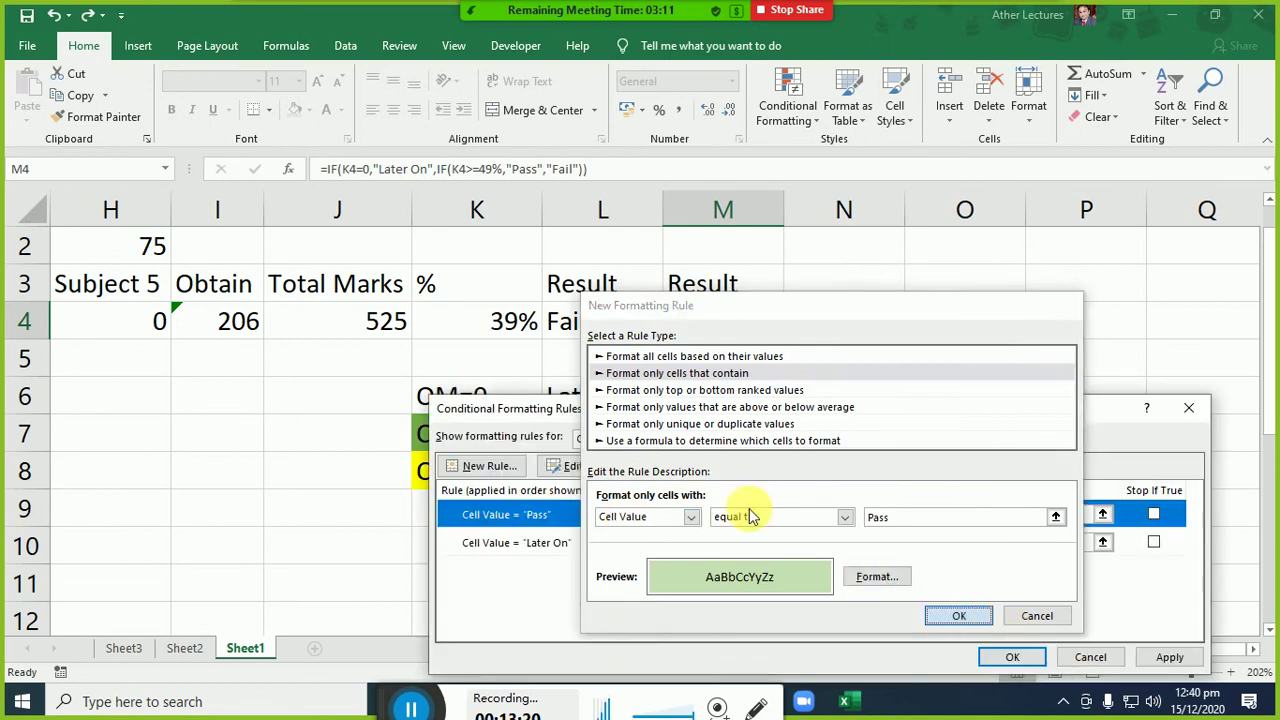
Add a third conditional formatting rule to M4 that gives a cell value equal to Fail a light orange fill.
click(489, 467)
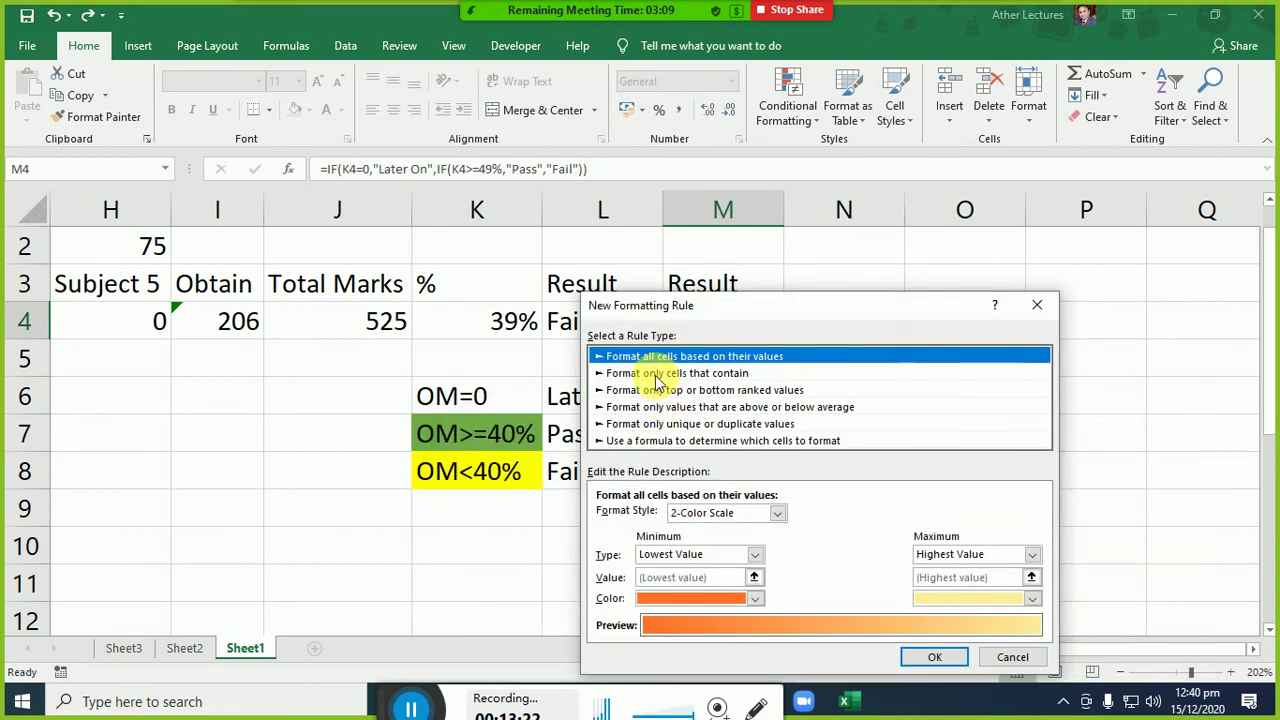
click(660, 373)
click(797, 518)
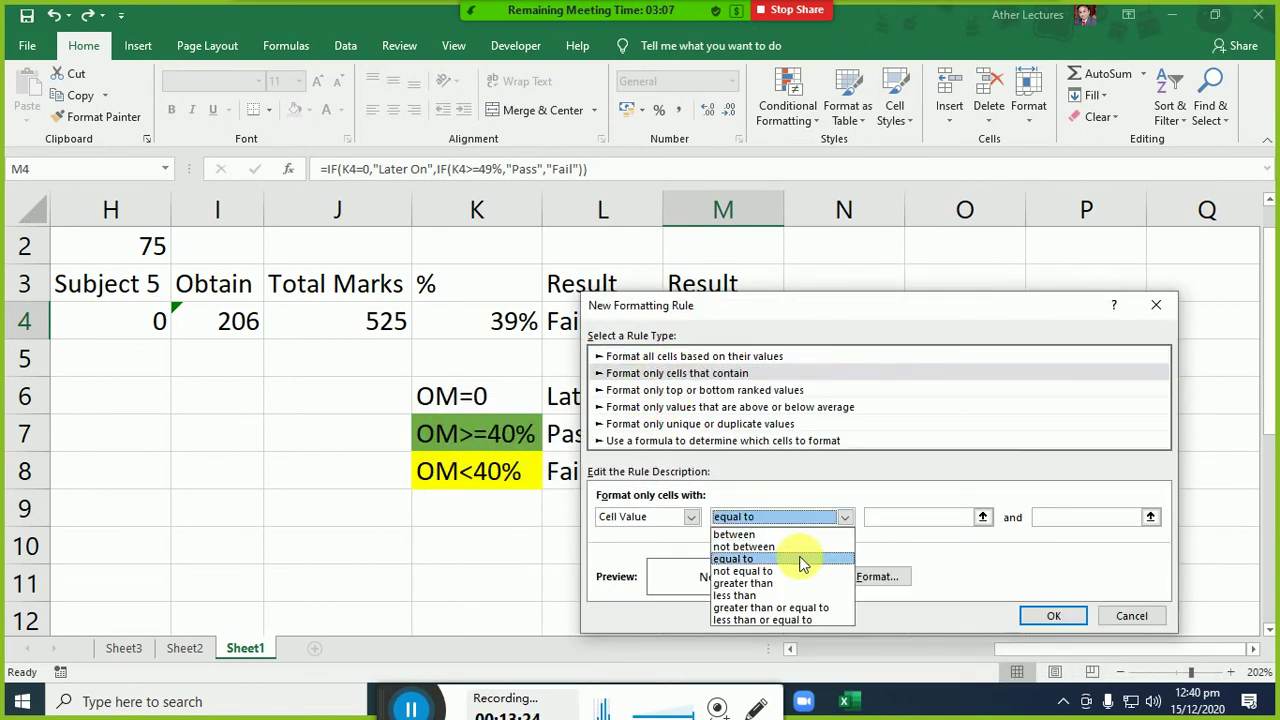
click(800, 560)
click(893, 518)
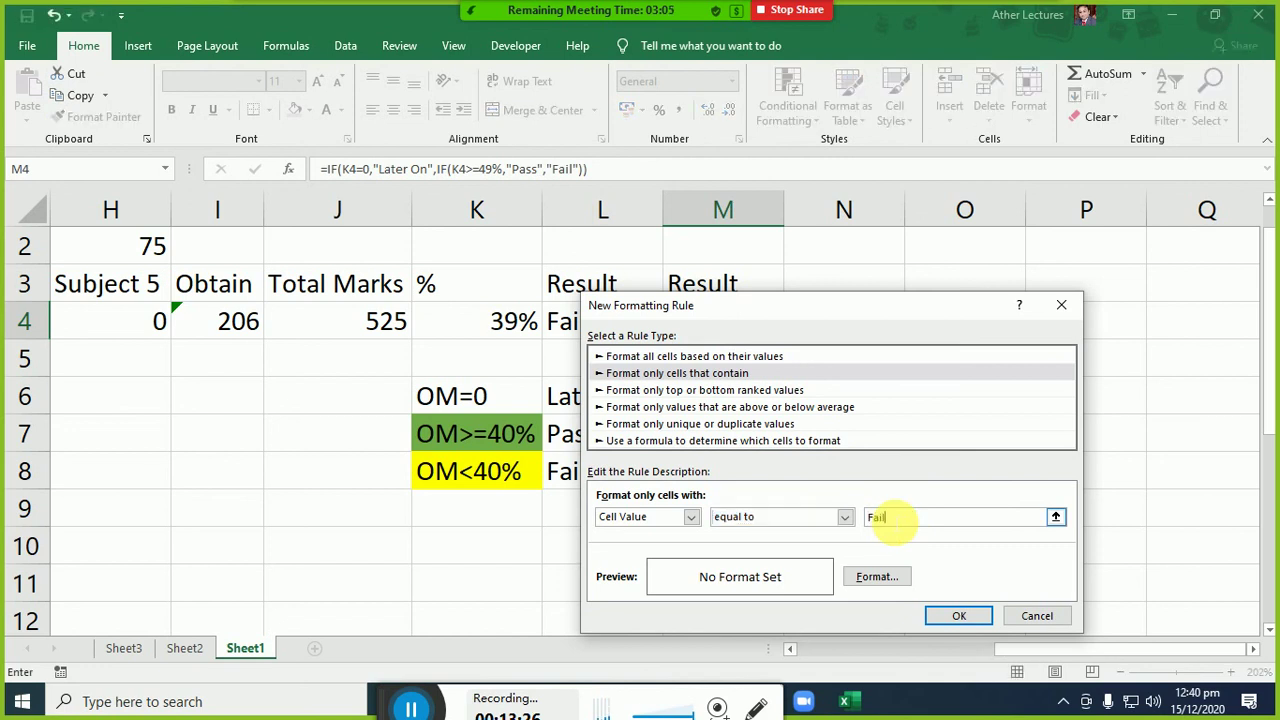
text(Fail)
click(877, 574)
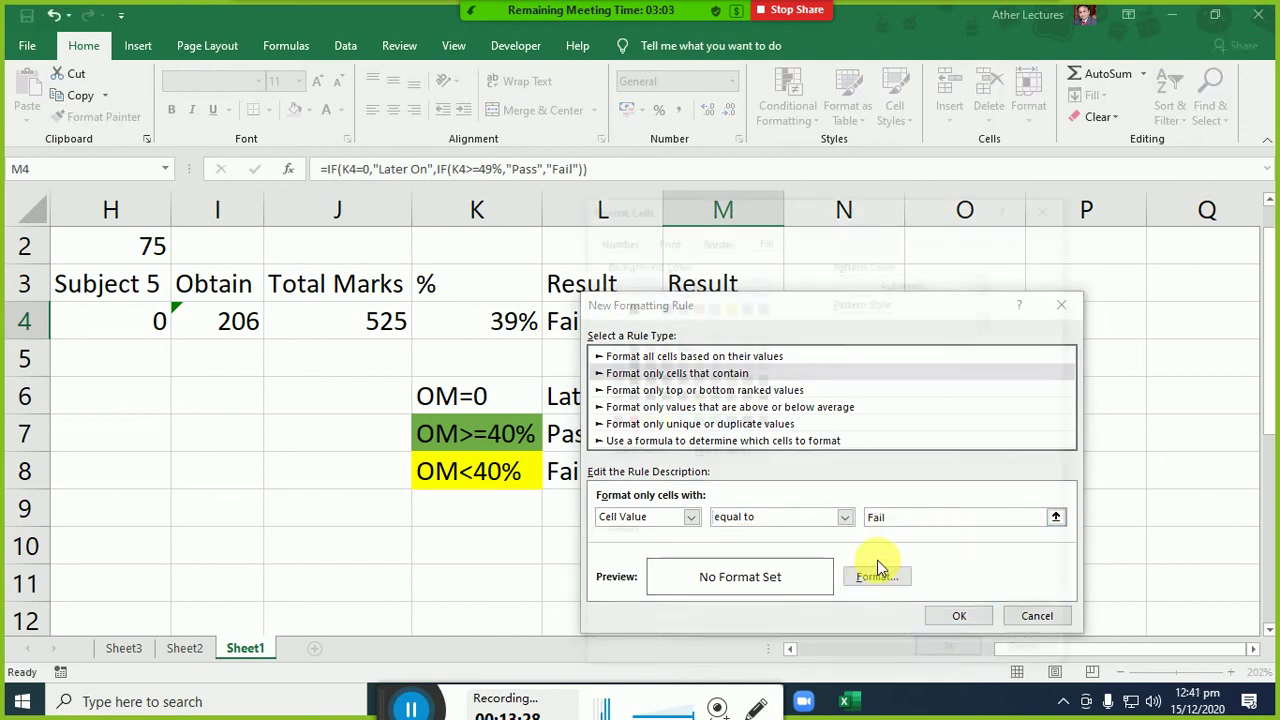
click(693, 332)
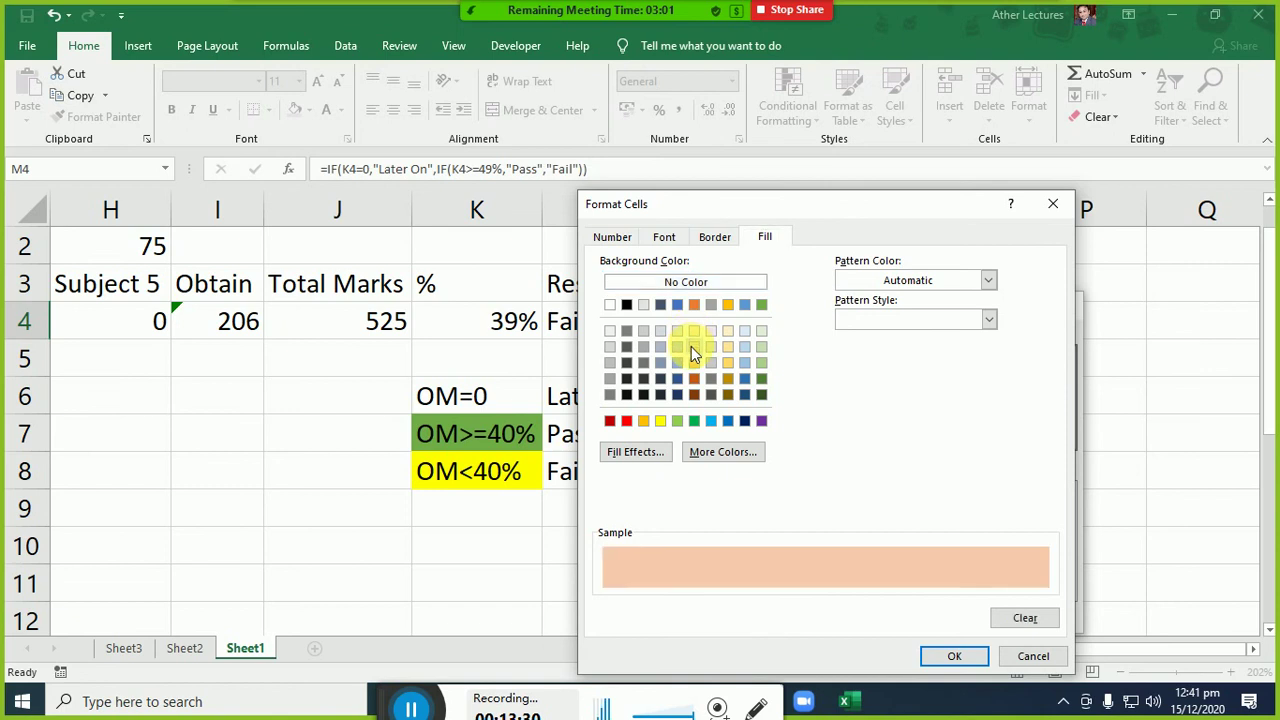
click(955, 655)
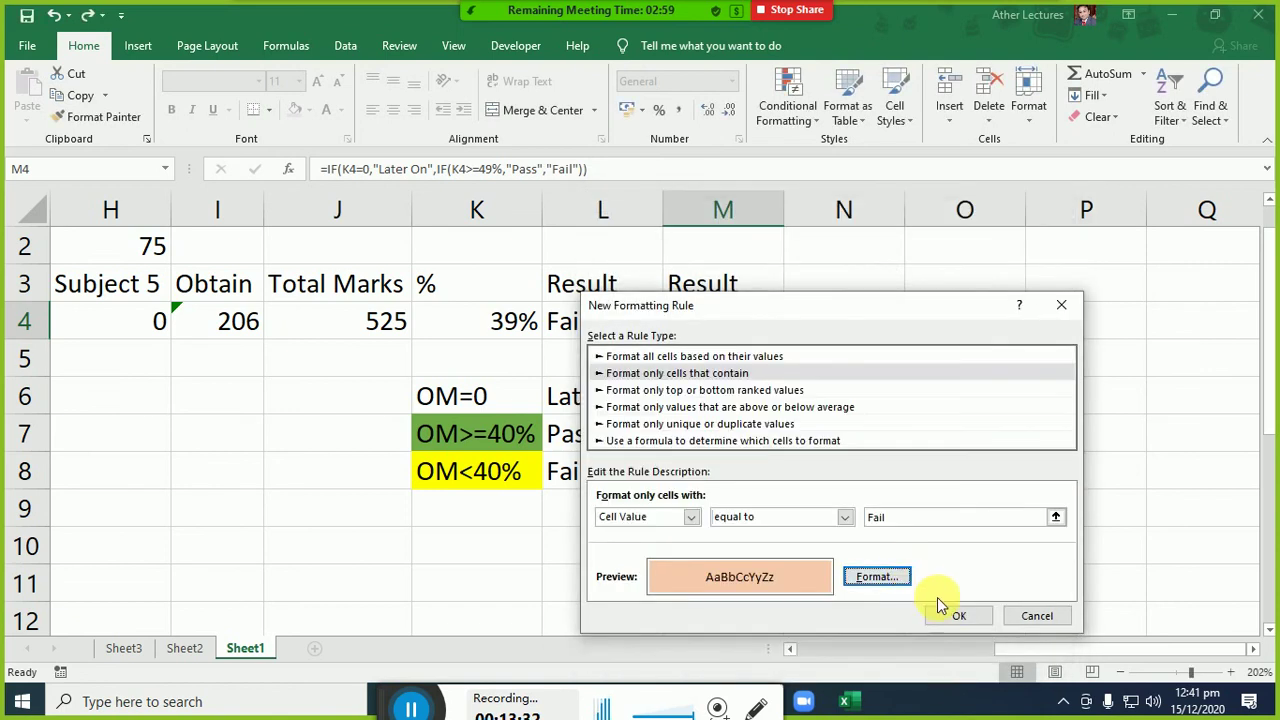
click(956, 615)
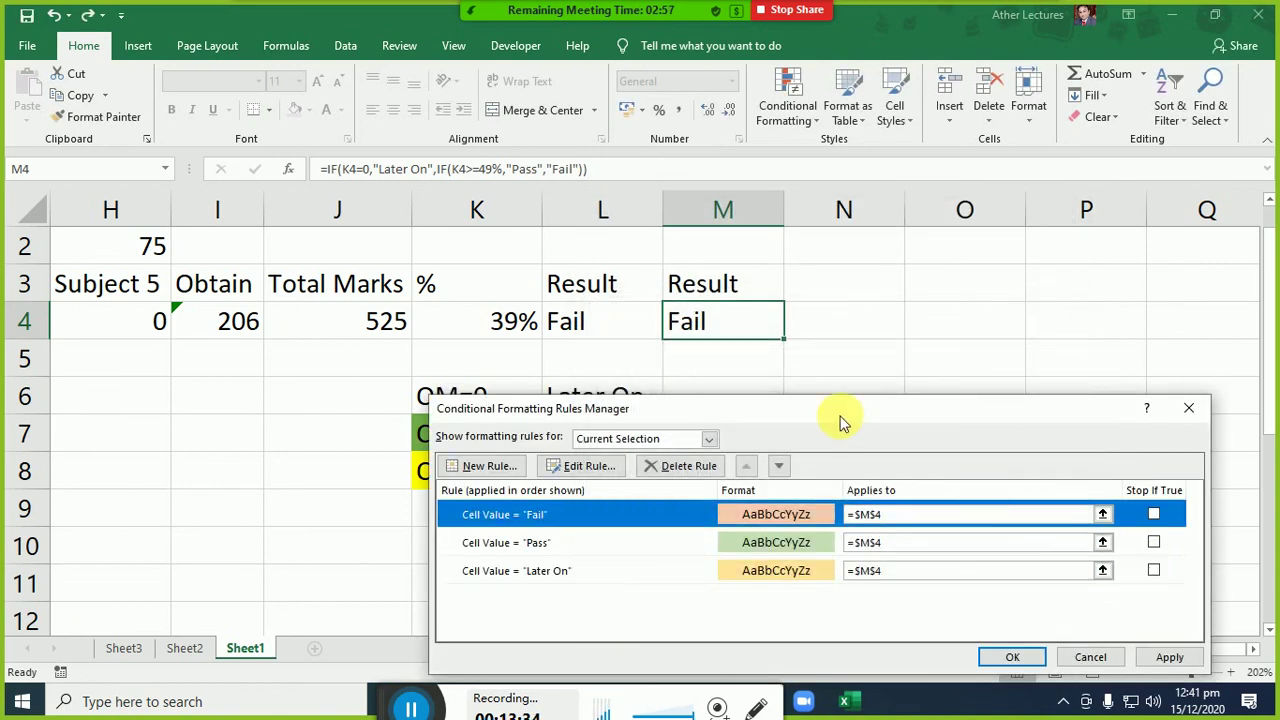
Move the Pass rule above the Fail rule in M4's conditional formatting order.
drag(840, 418, 731, 434)
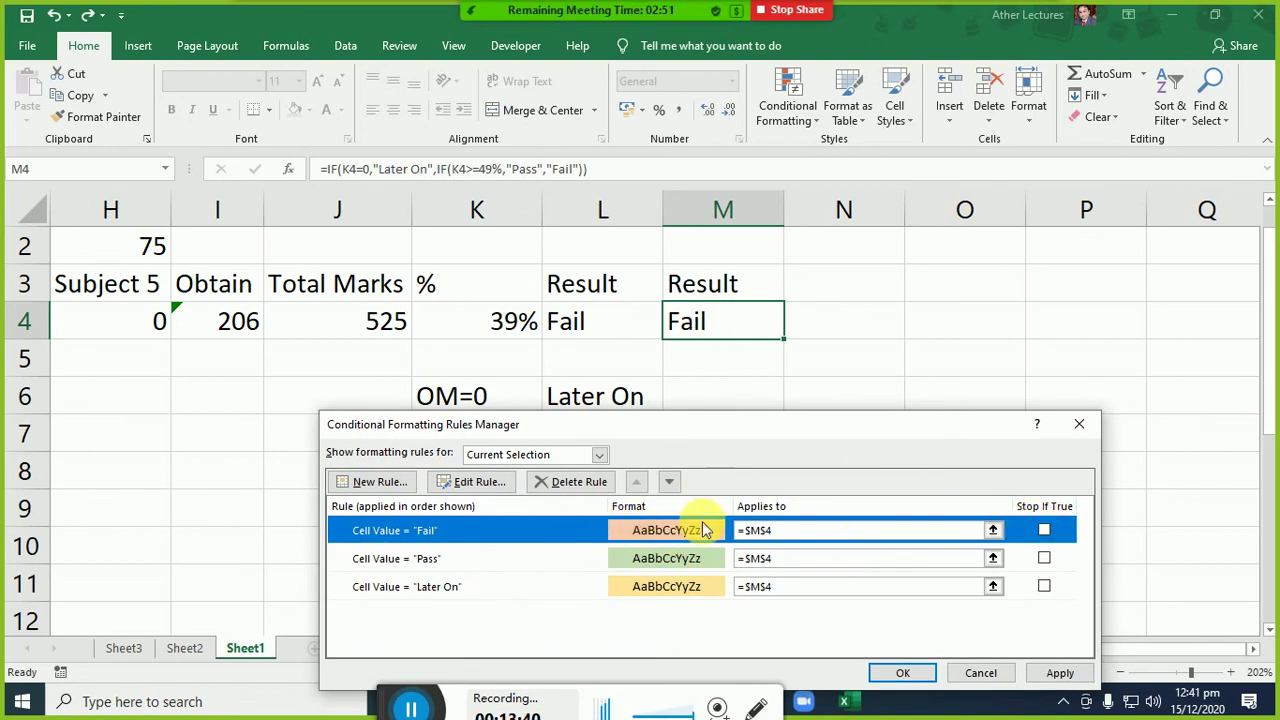
click(550, 564)
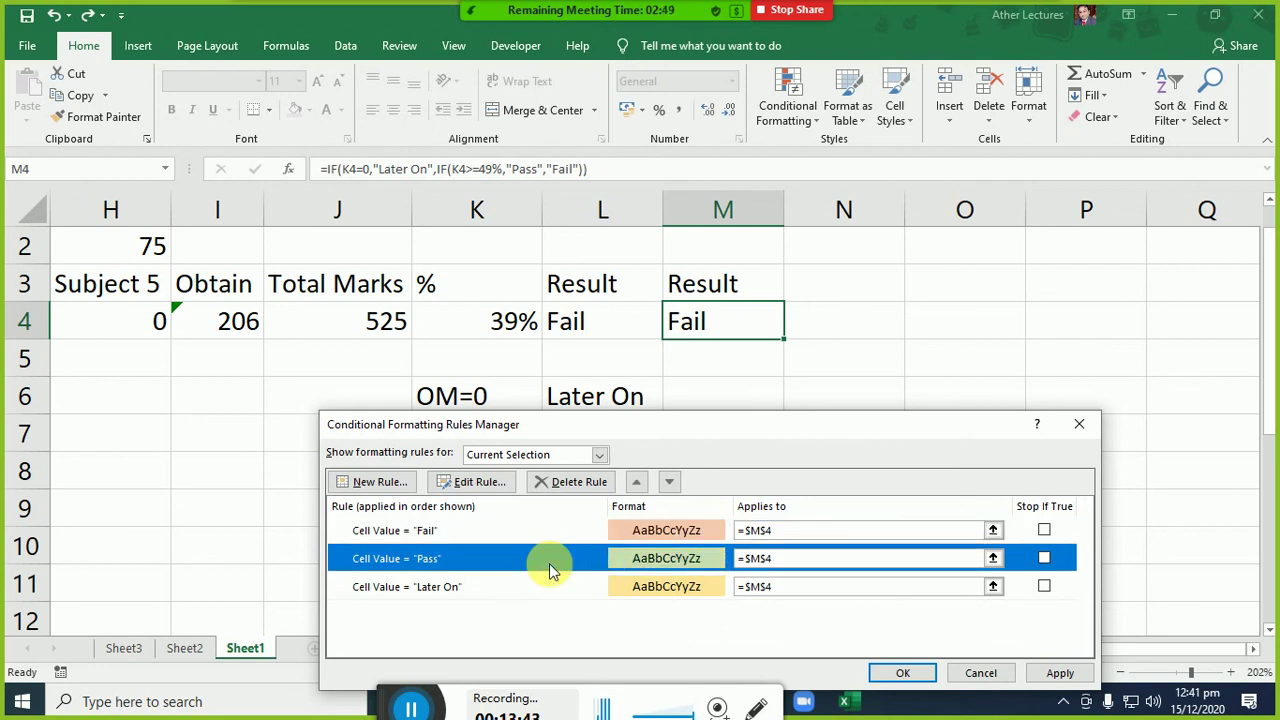
click(634, 486)
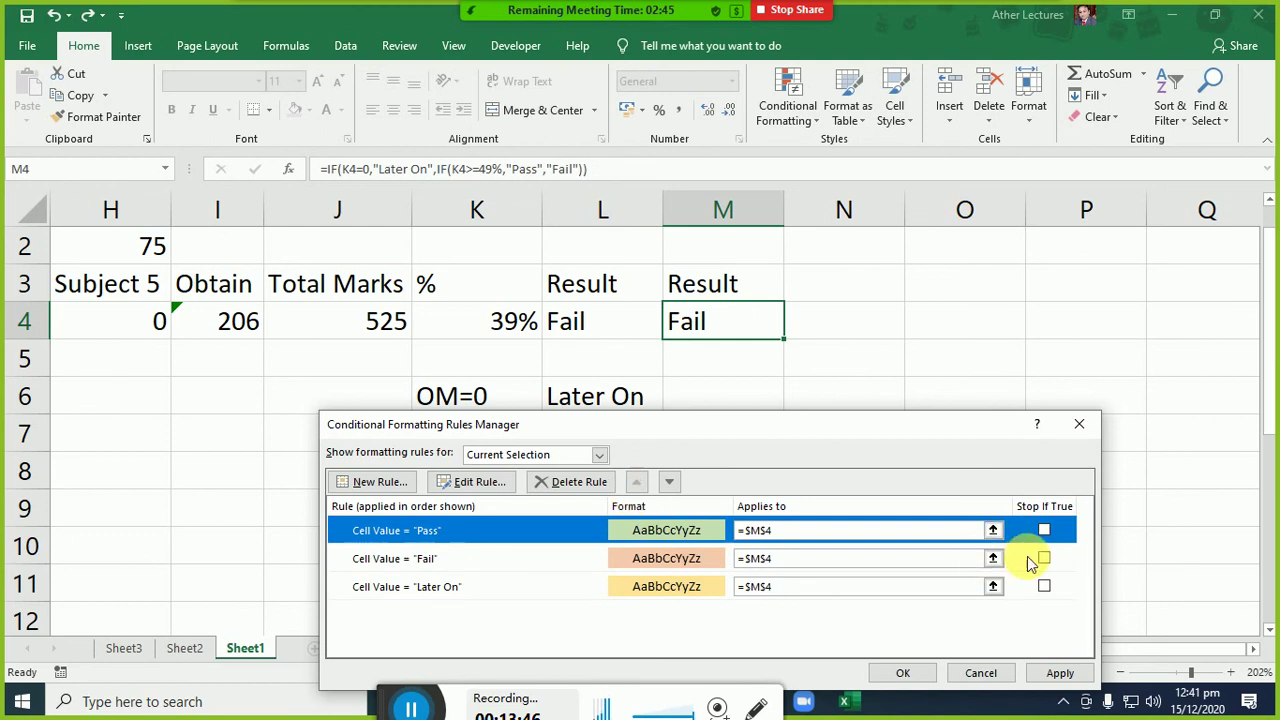
Turn on Stop If True for the Pass, Fail and Later On rules, and apply the rules to M4.
click(1043, 531)
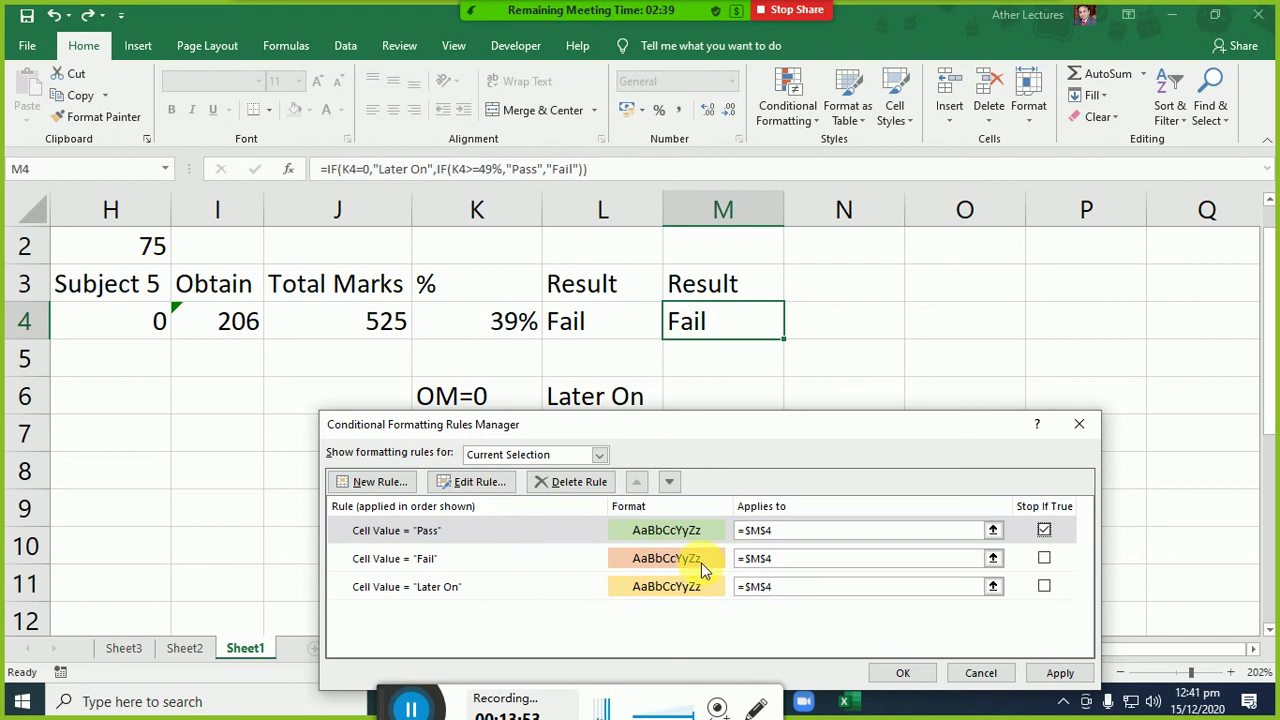
click(1043, 561)
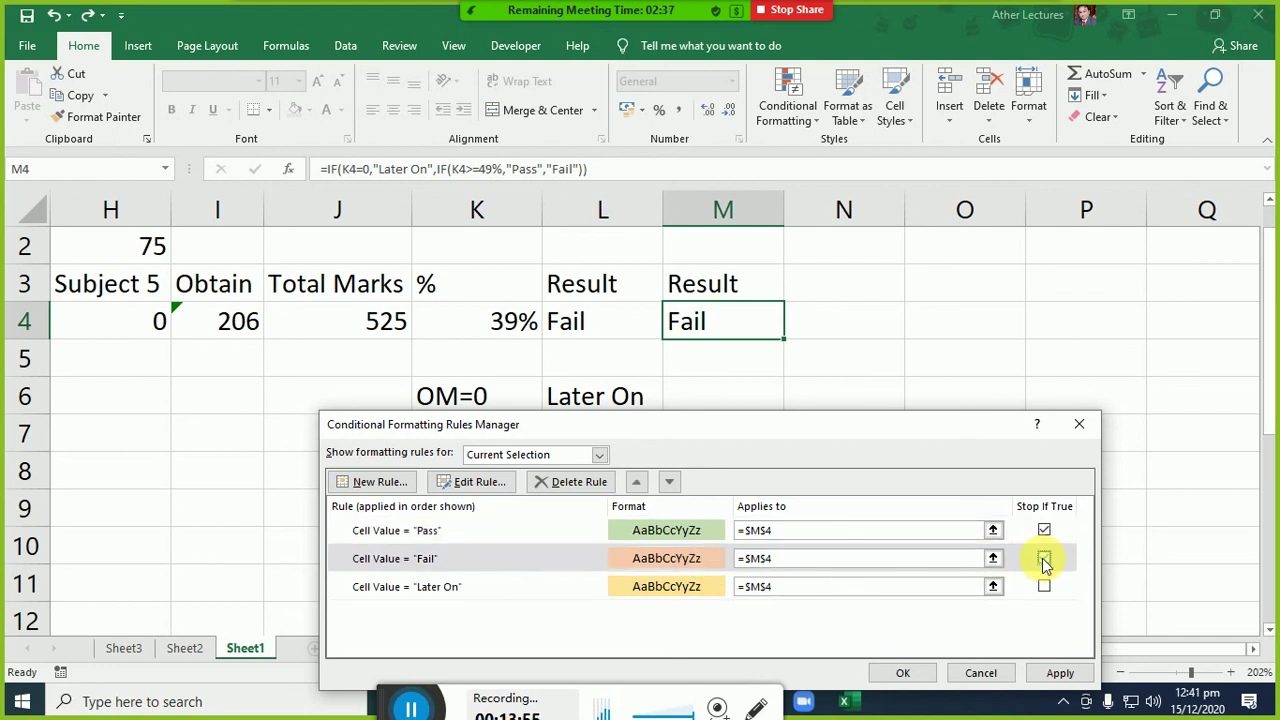
click(1044, 559)
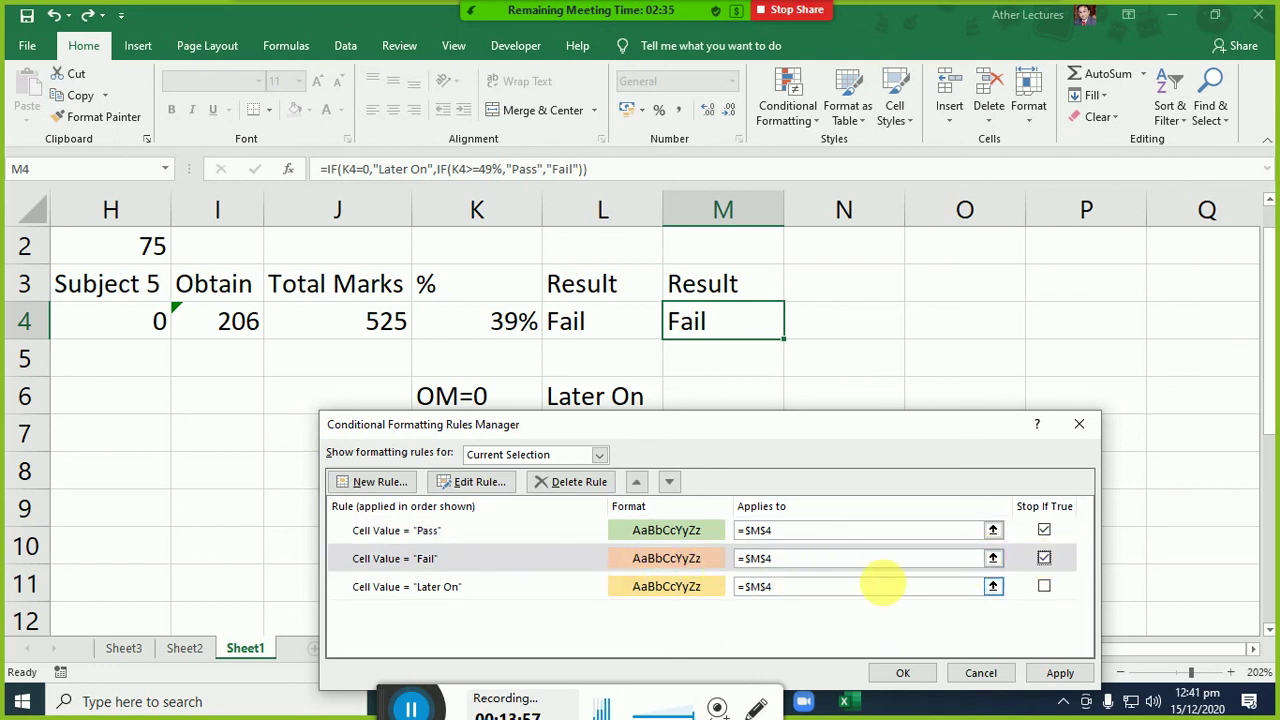
click(1045, 587)
click(1060, 672)
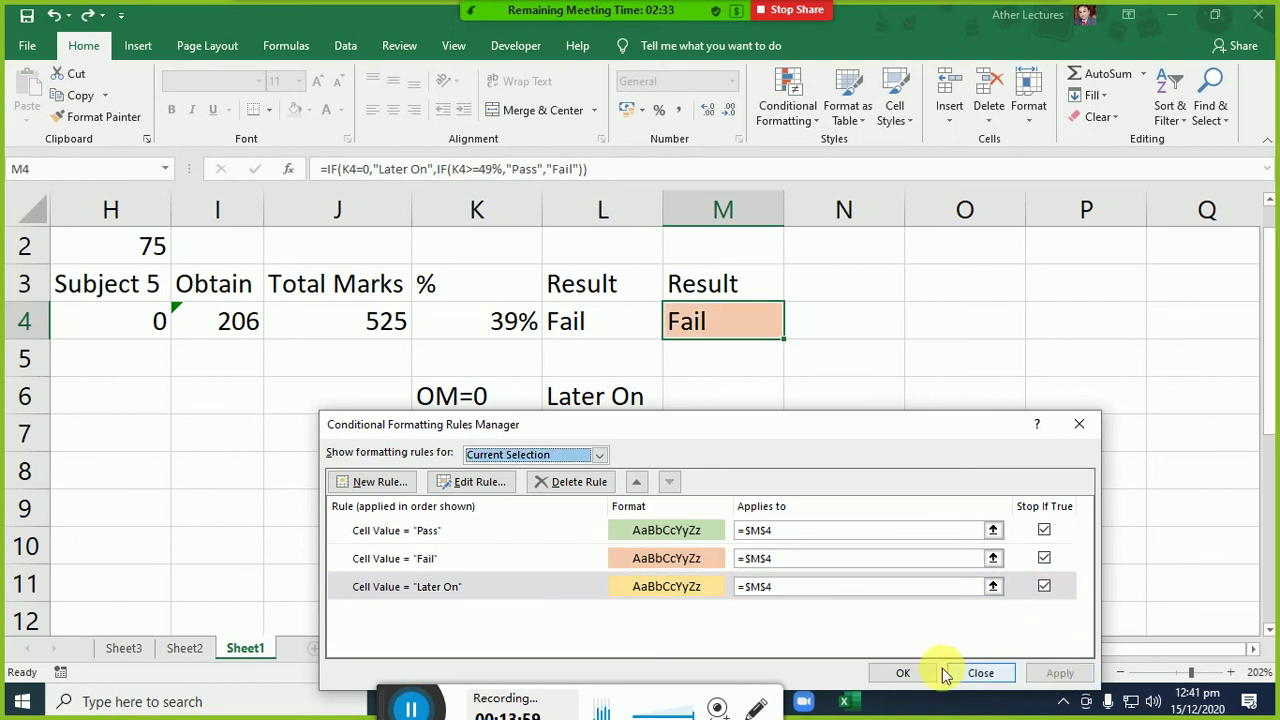
click(904, 674)
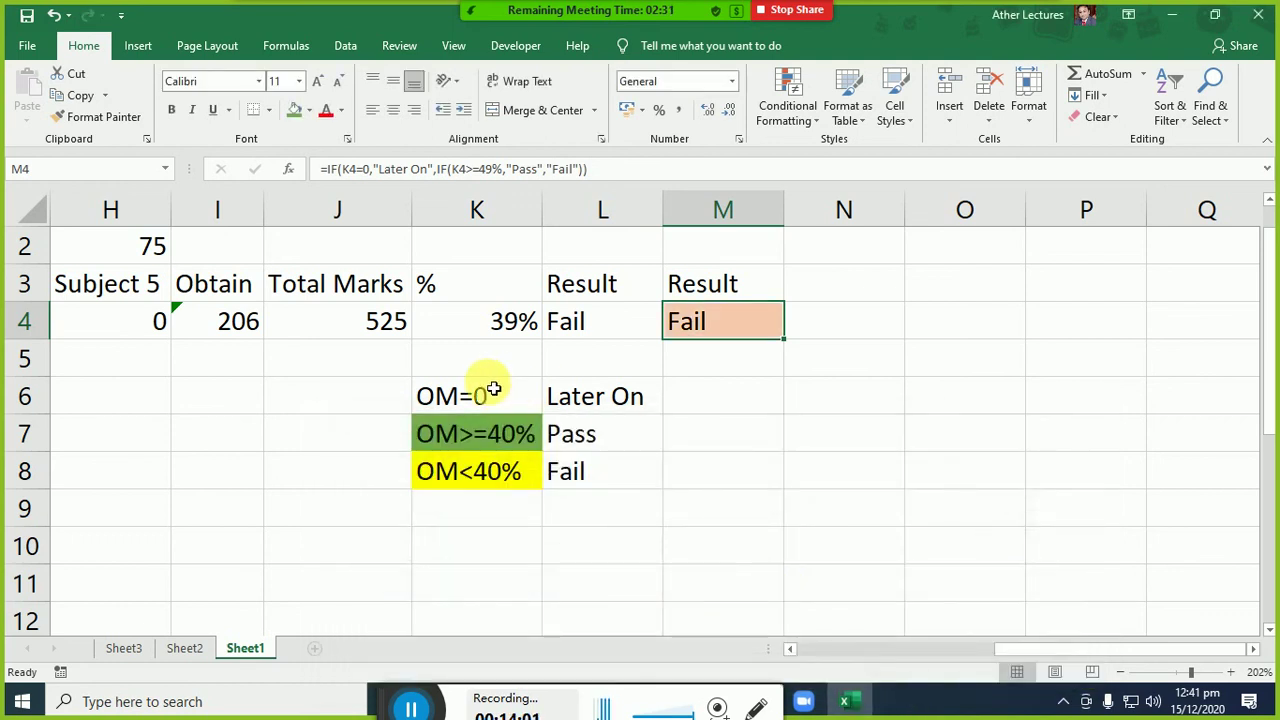
Test the Later On formatting by entering 0 as the obtained marks in I4, and undo the entry.
click(175, 330)
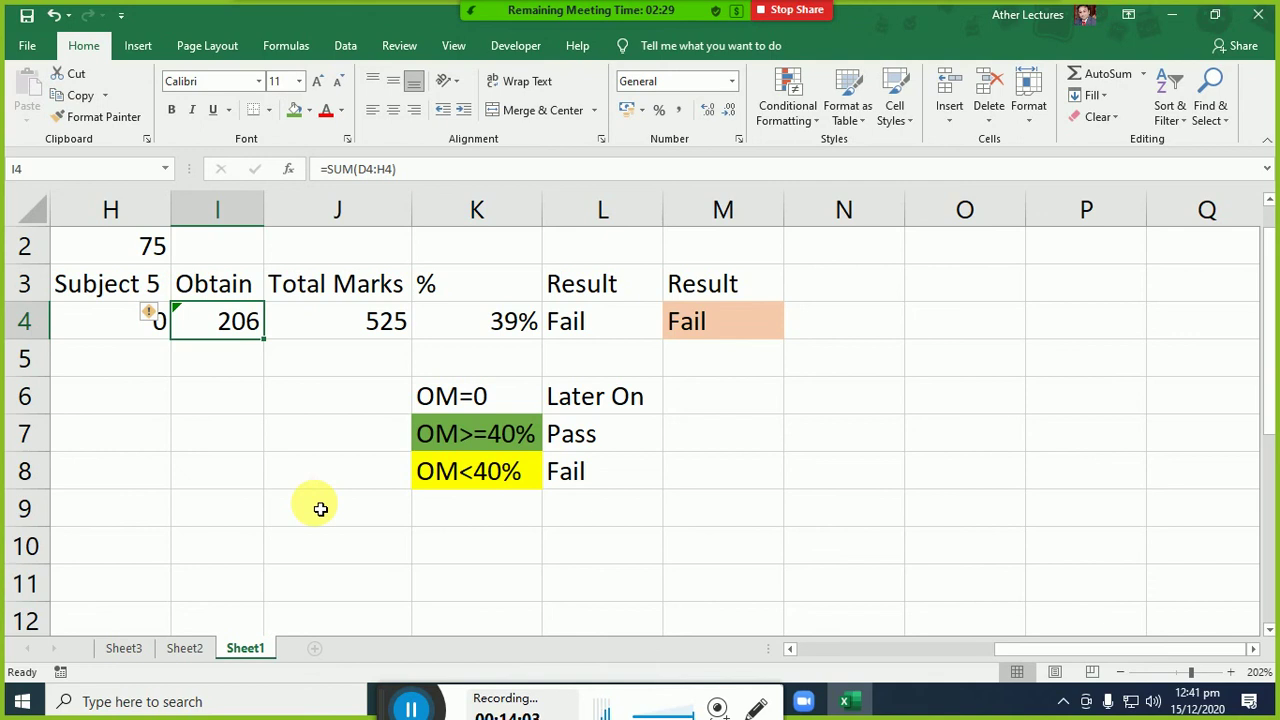
text(0)
key(Return)
key(ctrl+z)
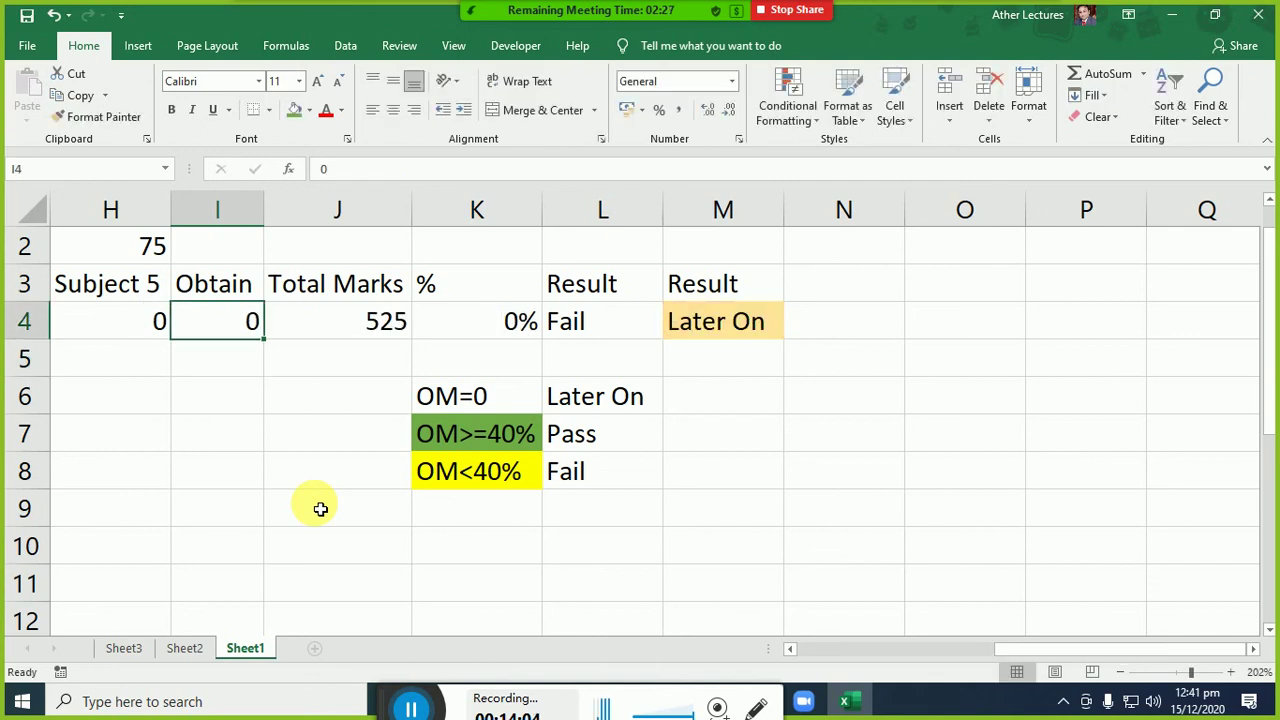
Test the Pass and Fail formatting by setting the Subject 4 marks in G4 to 85 and back to 0.
key(Left)
key(Left)
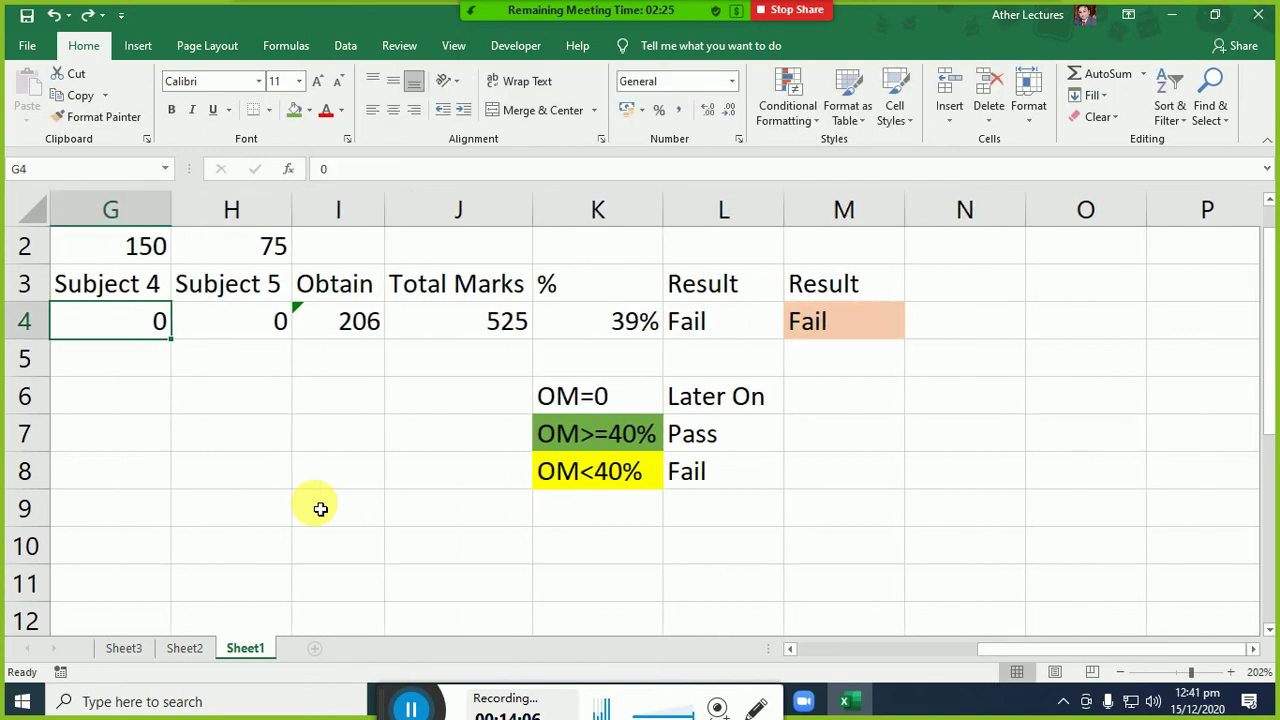
text(85)
key(Return)
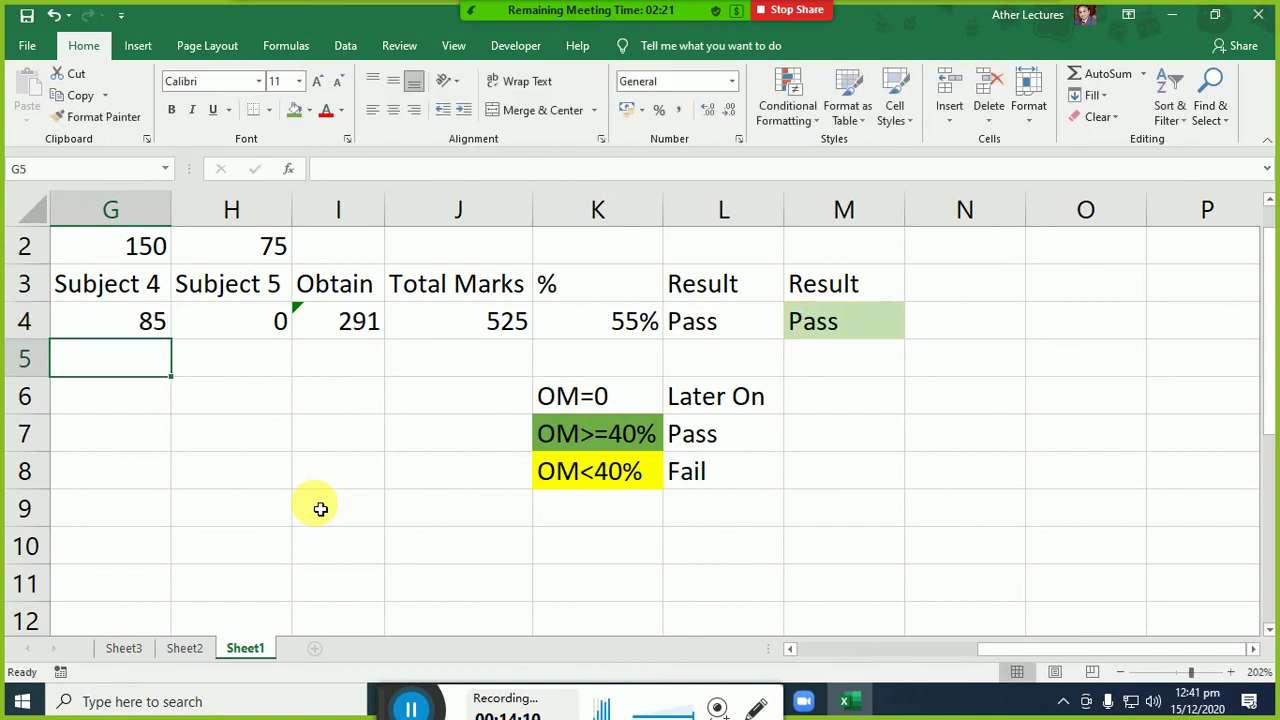
key(Up)
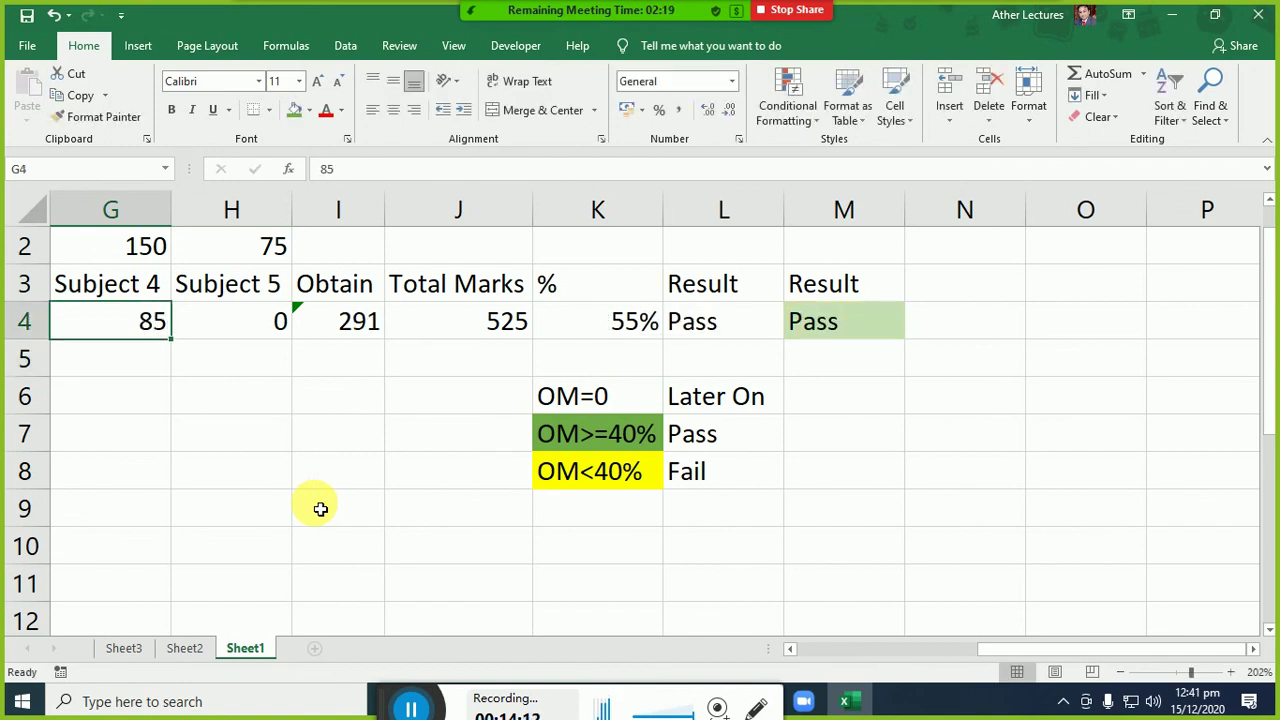
text(0)
key(Return)
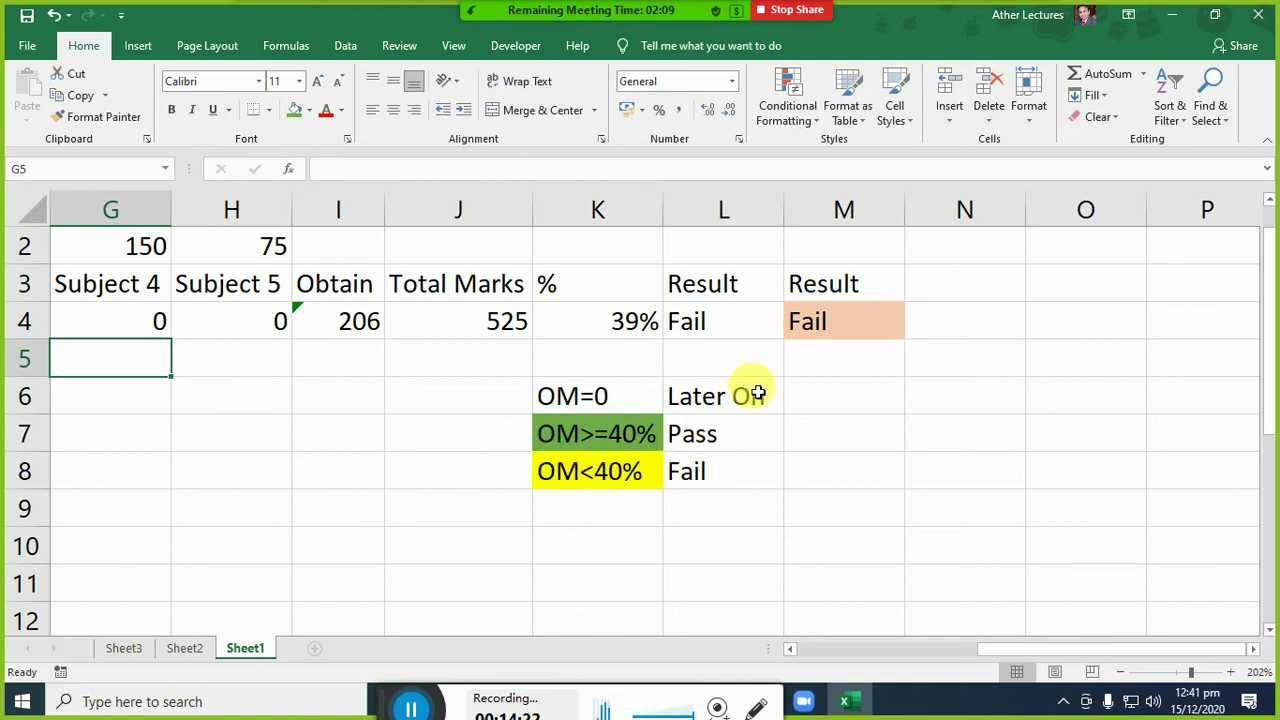
Examine the percentage formula in K4, the IF formula in L4 and the nested IF formula in M4.
click(605, 326)
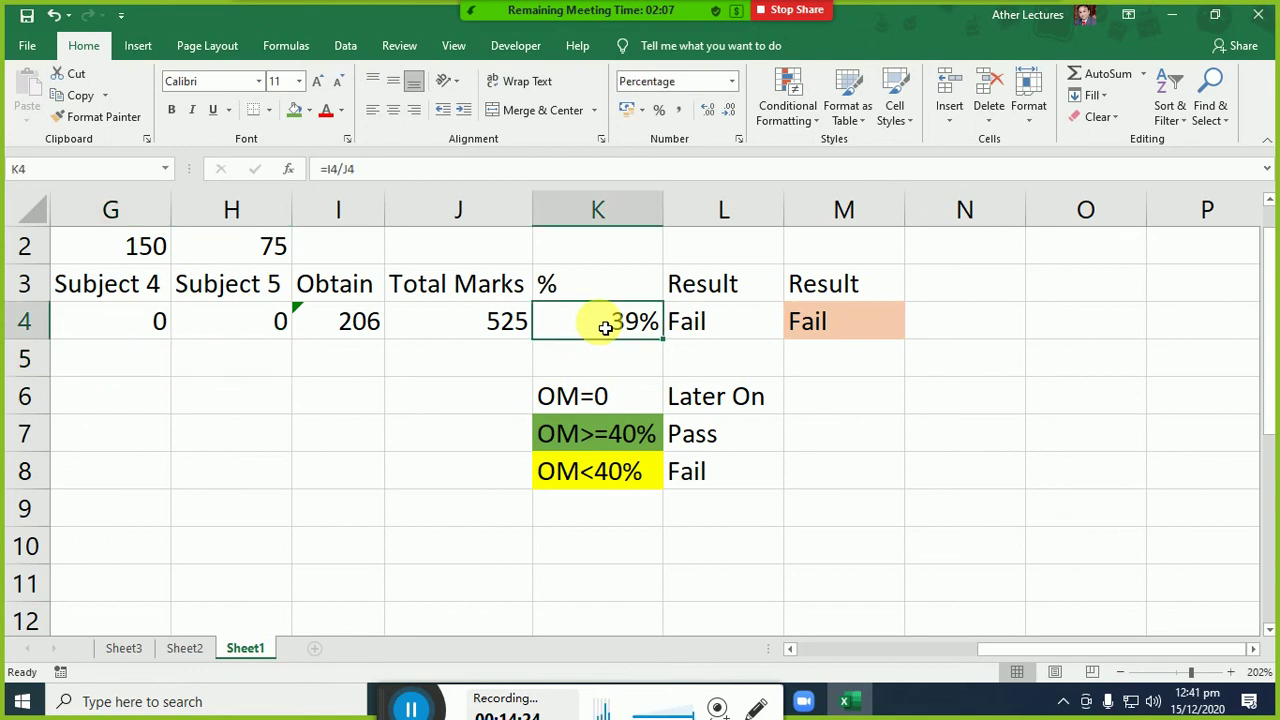
click(726, 331)
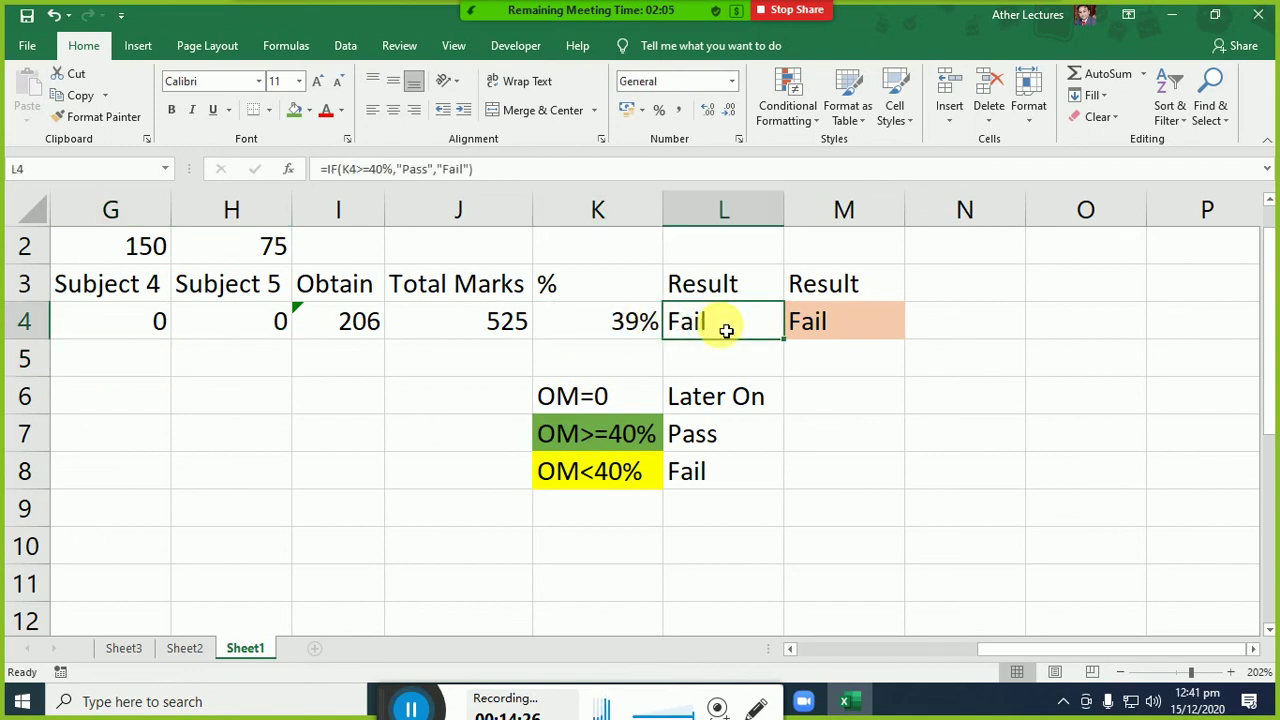
double_click(810, 329)
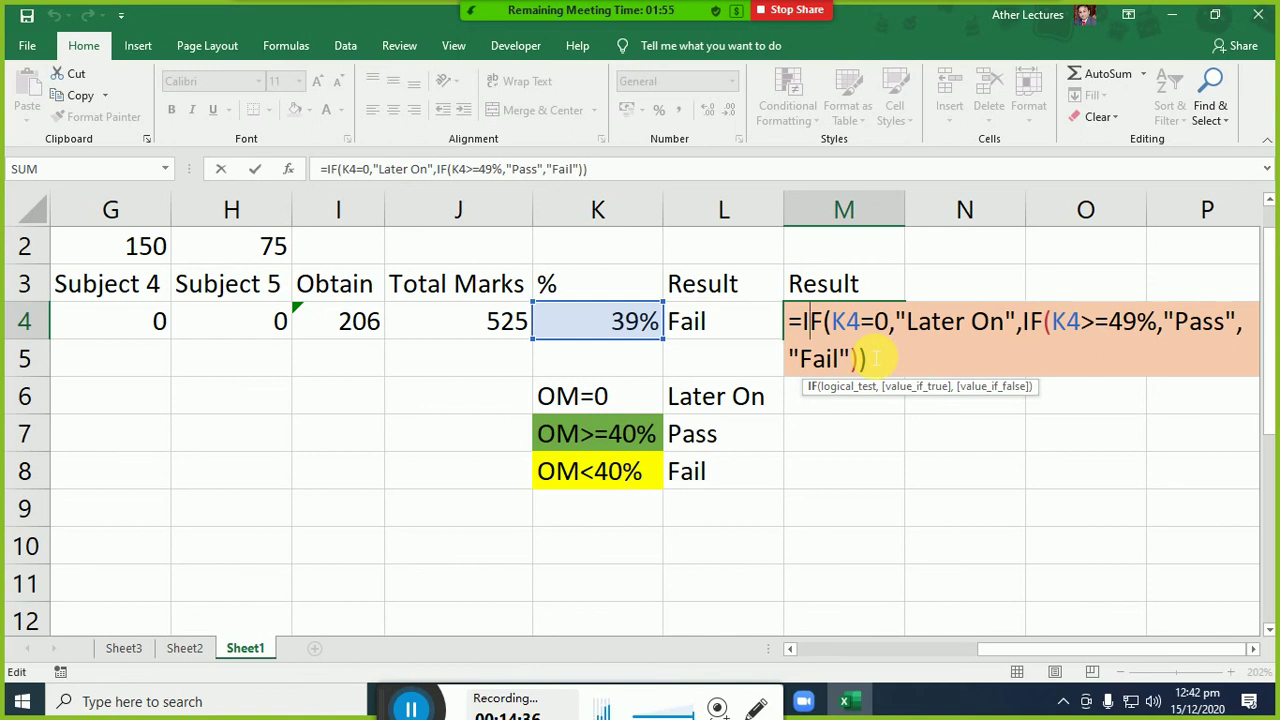
key(Return)
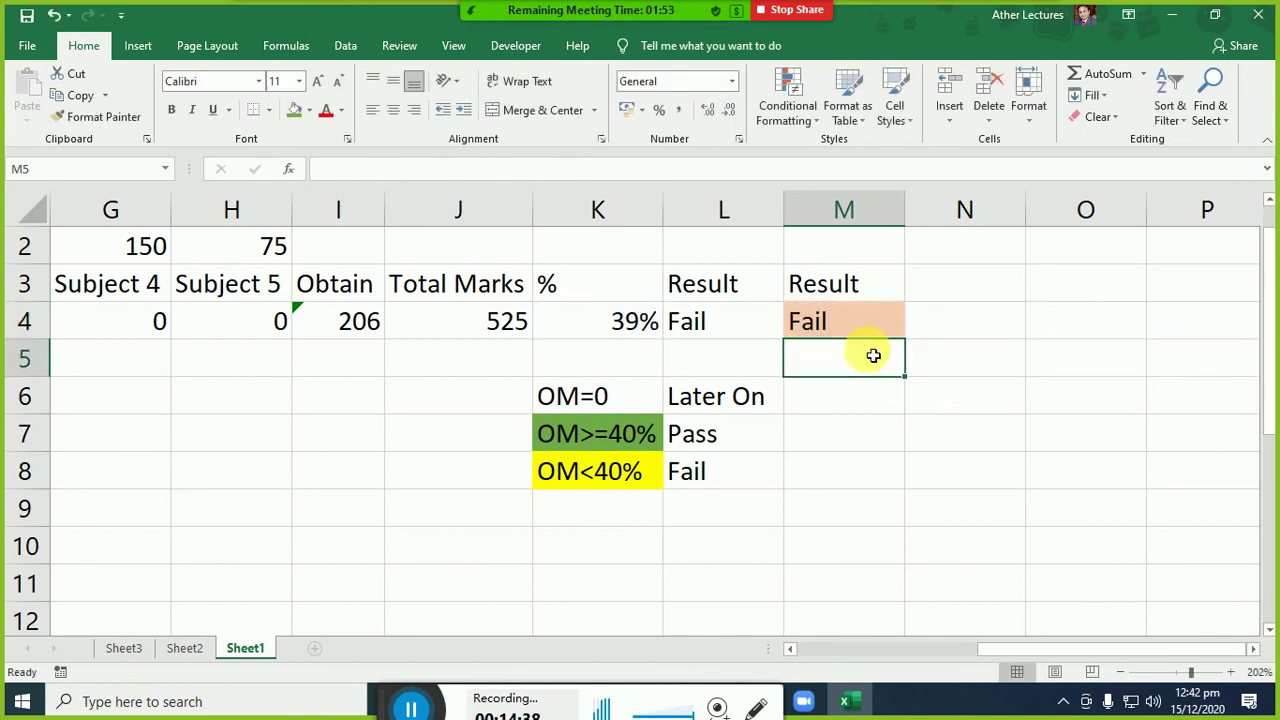